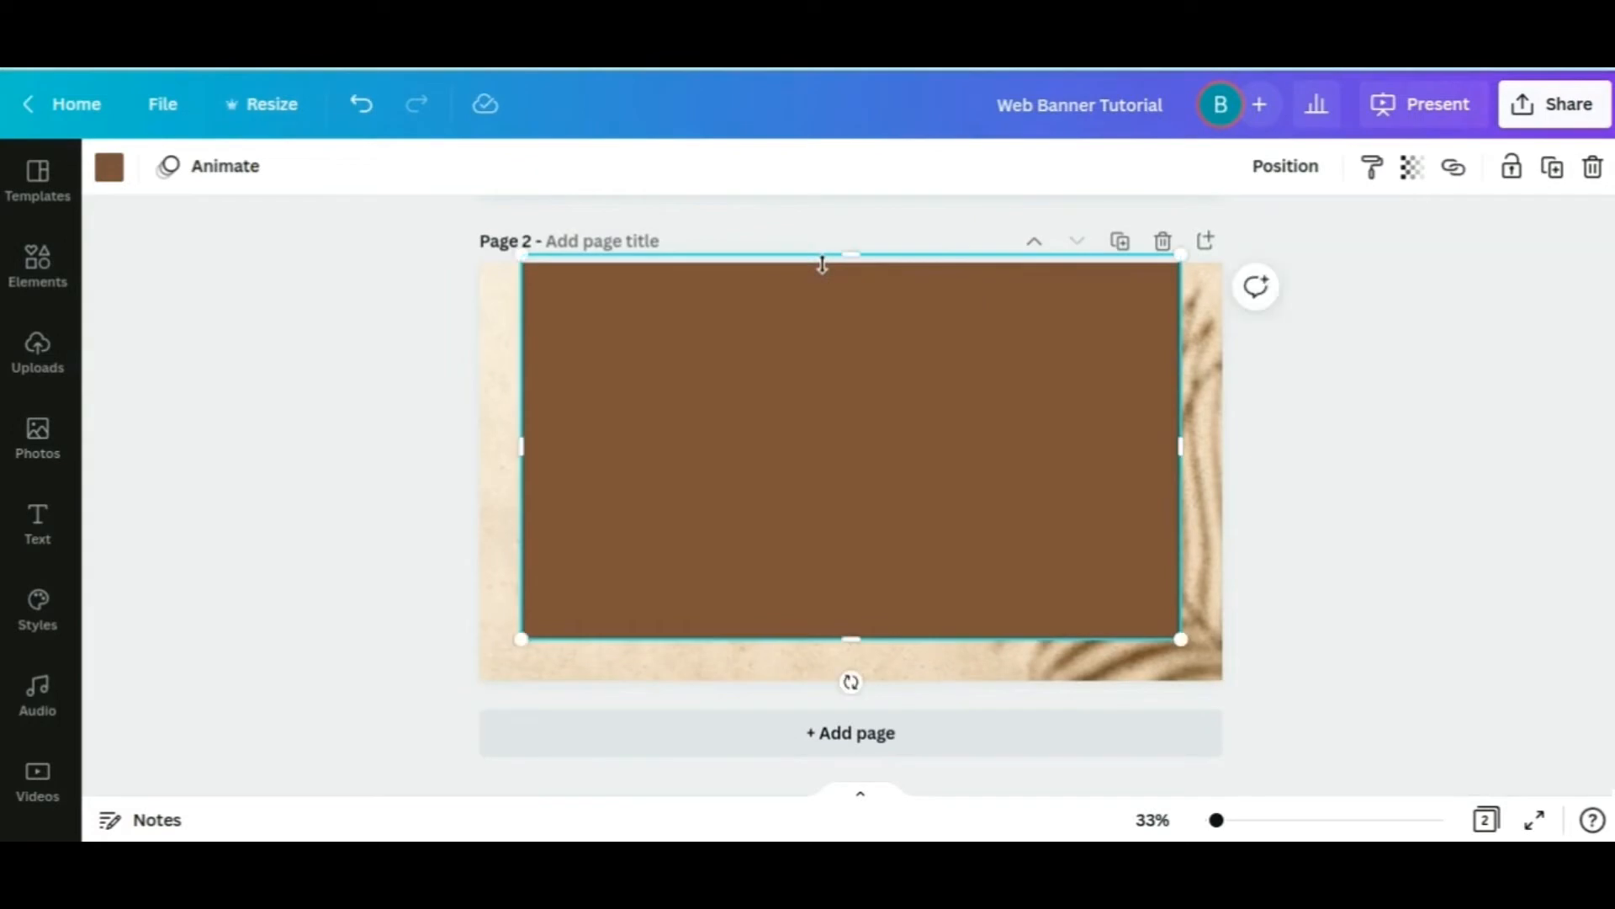
Stretch the brown rectangle's edges to cover the whole of page 2
left_click_drag(528, 413, 481, 413)
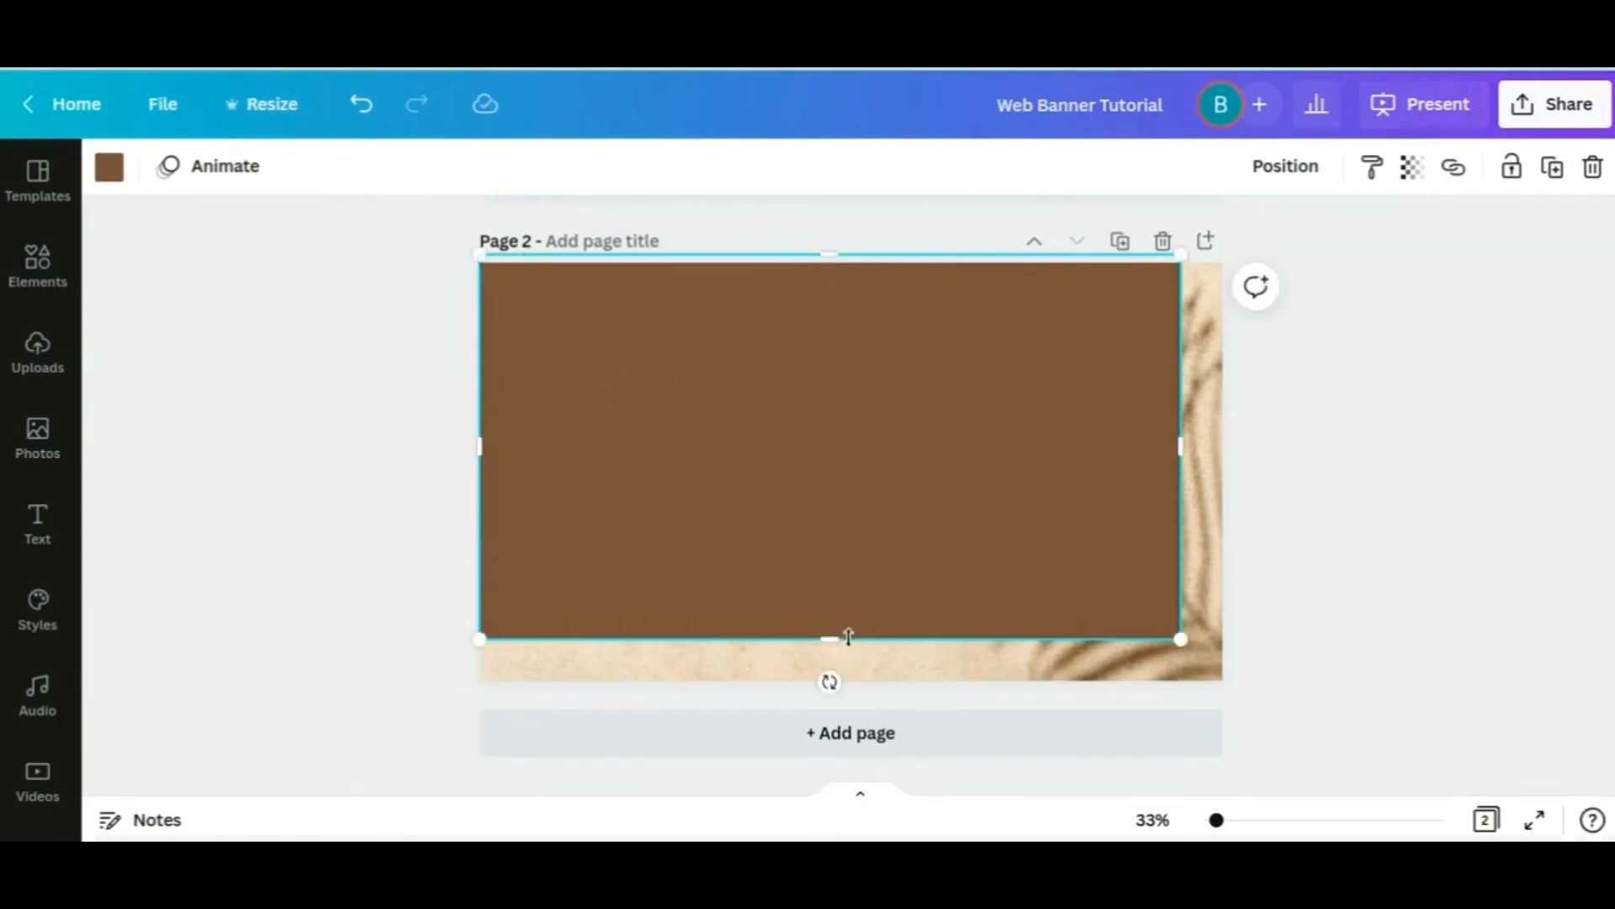
left_click_drag(844, 639, 850, 680)
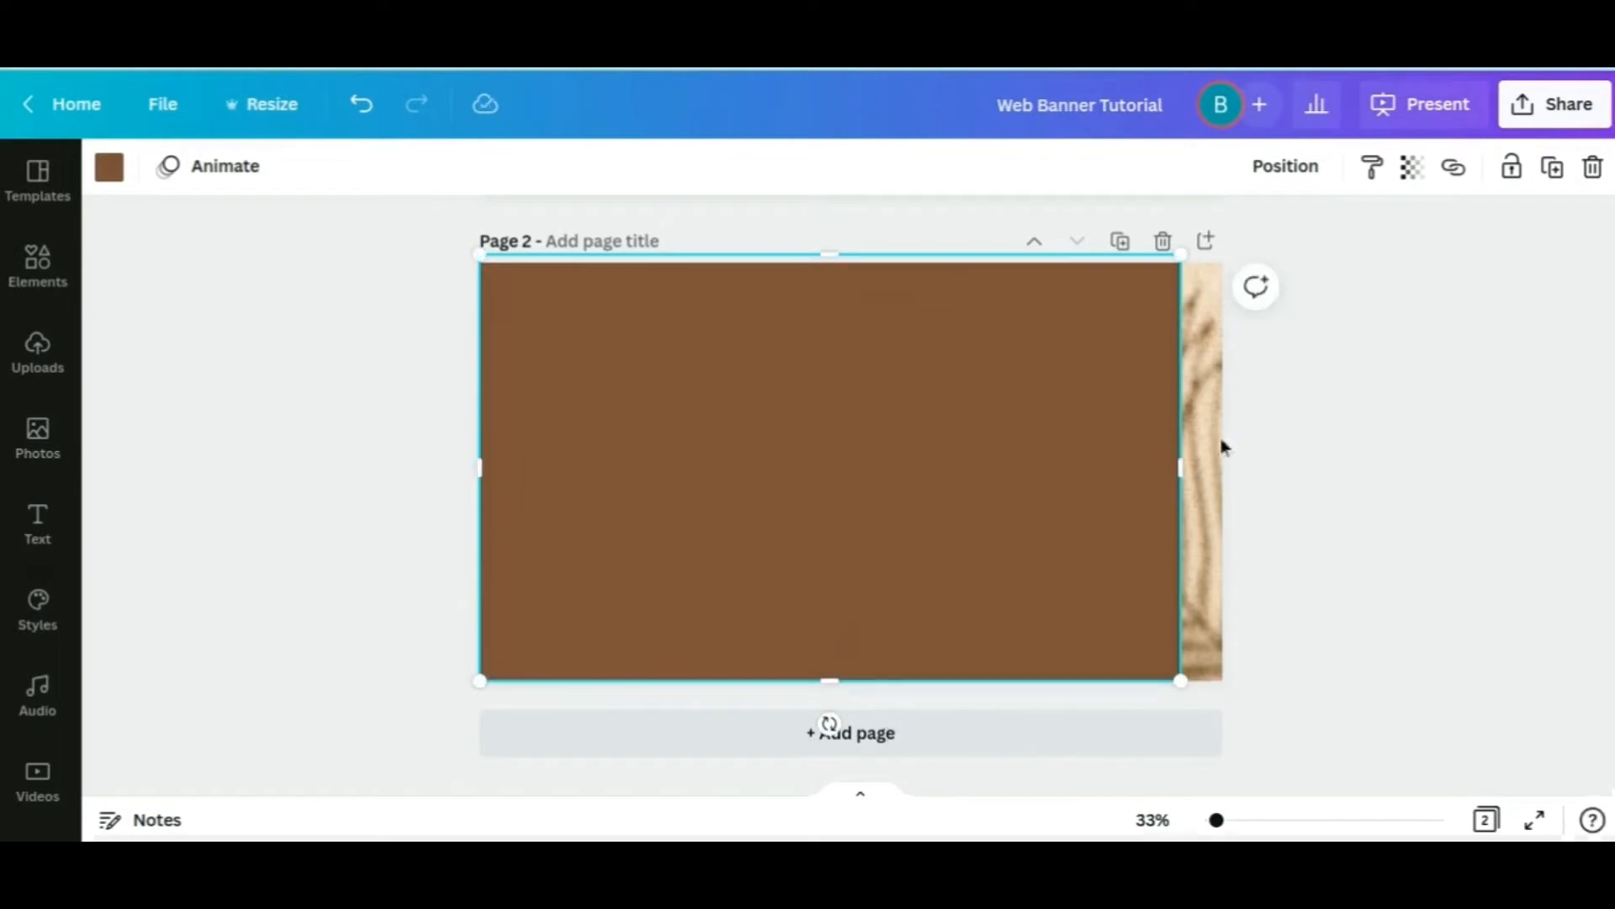
left_click_drag(1175, 442, 1224, 441)
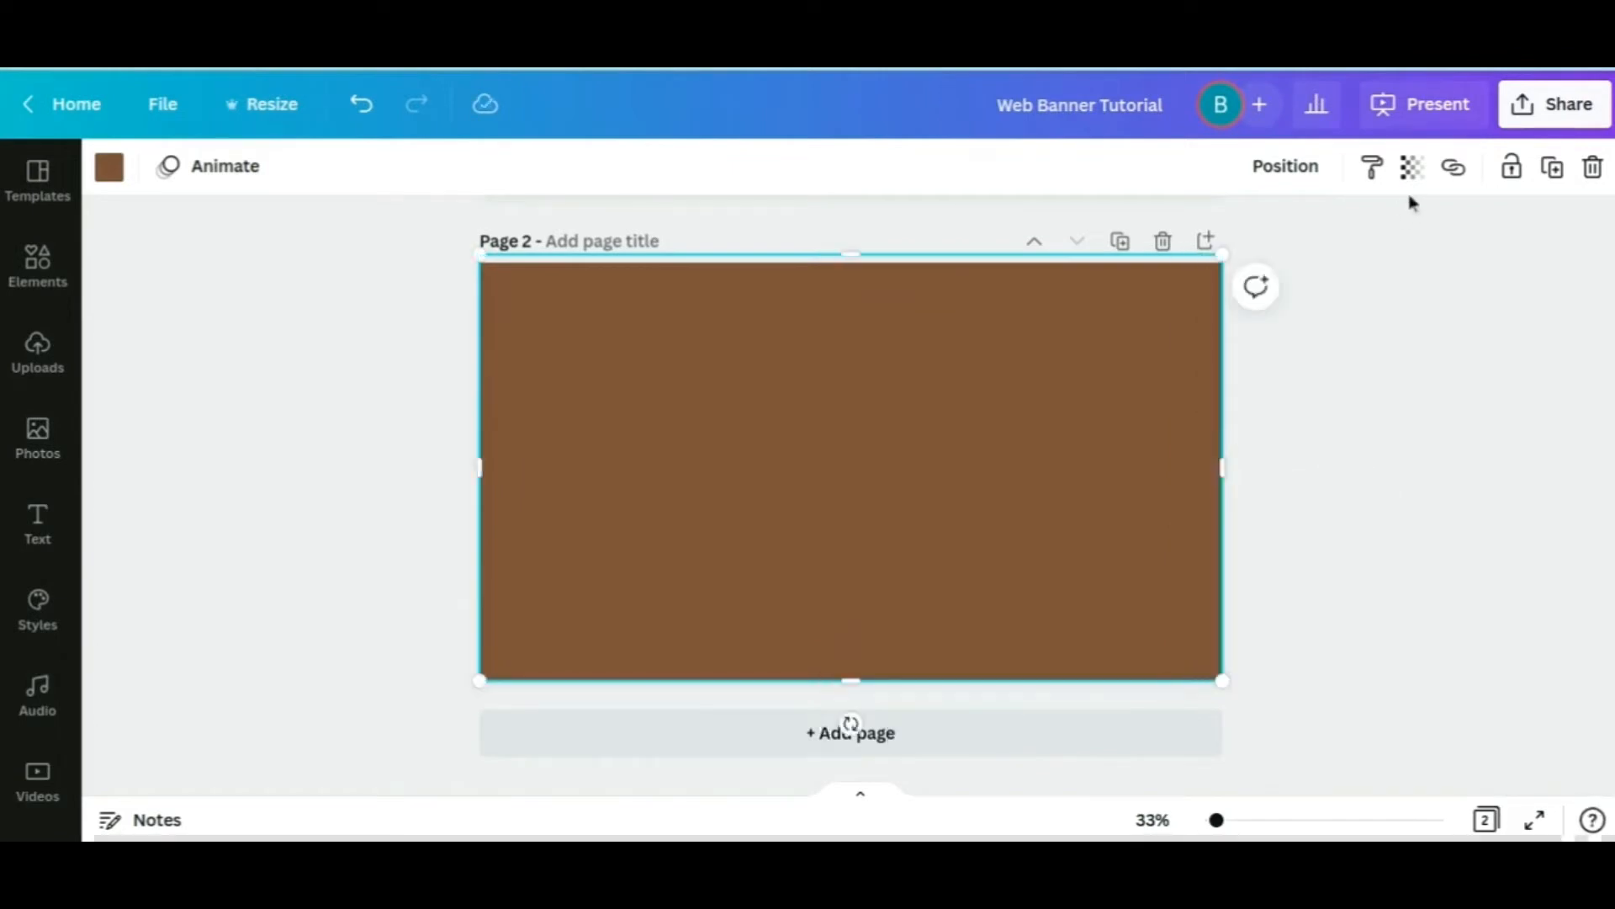
Set the brown rectangle's transparency to 78 and lock it in place
left_click(1412, 167)
double_click(1393, 228)
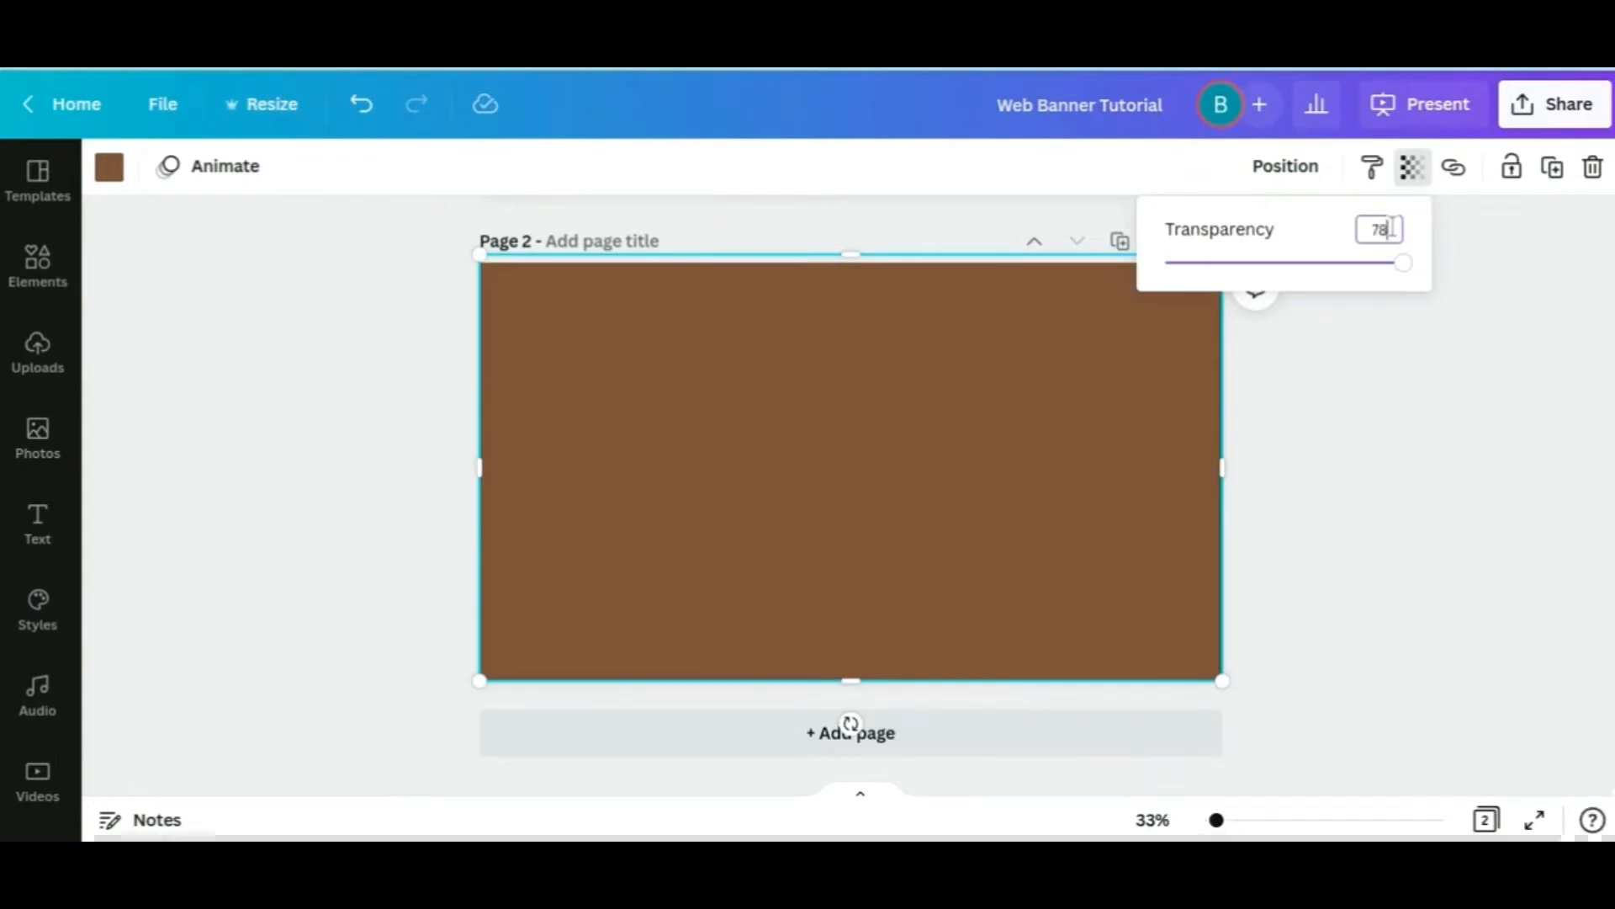
type("78")
key("Return")
left_click(1446, 444)
left_click(1447, 444)
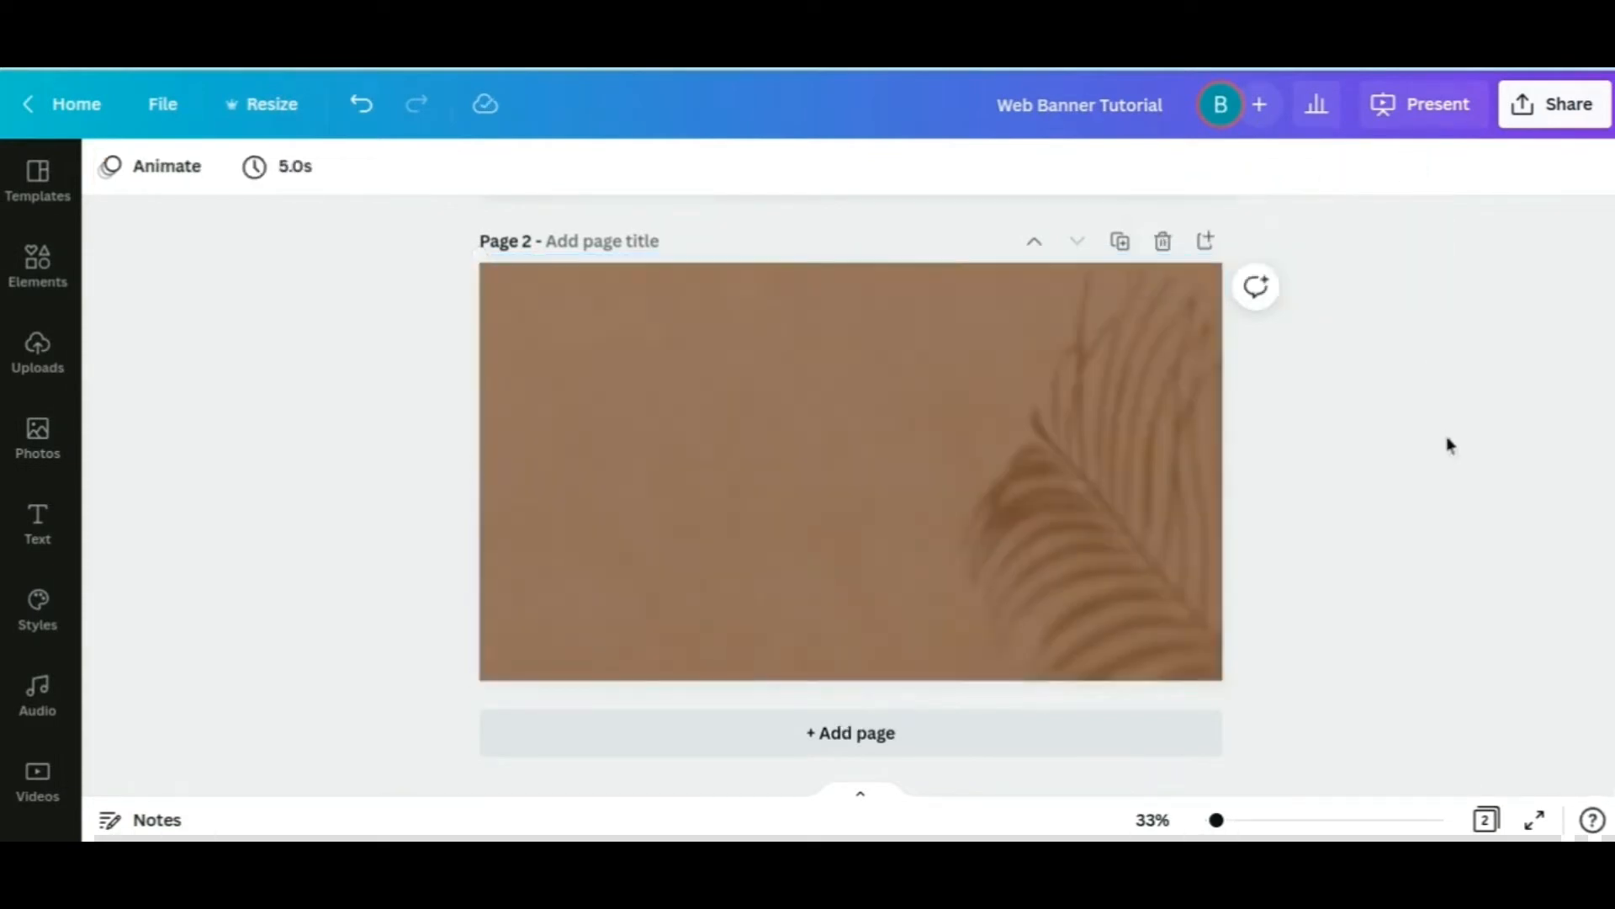
left_click(1058, 516)
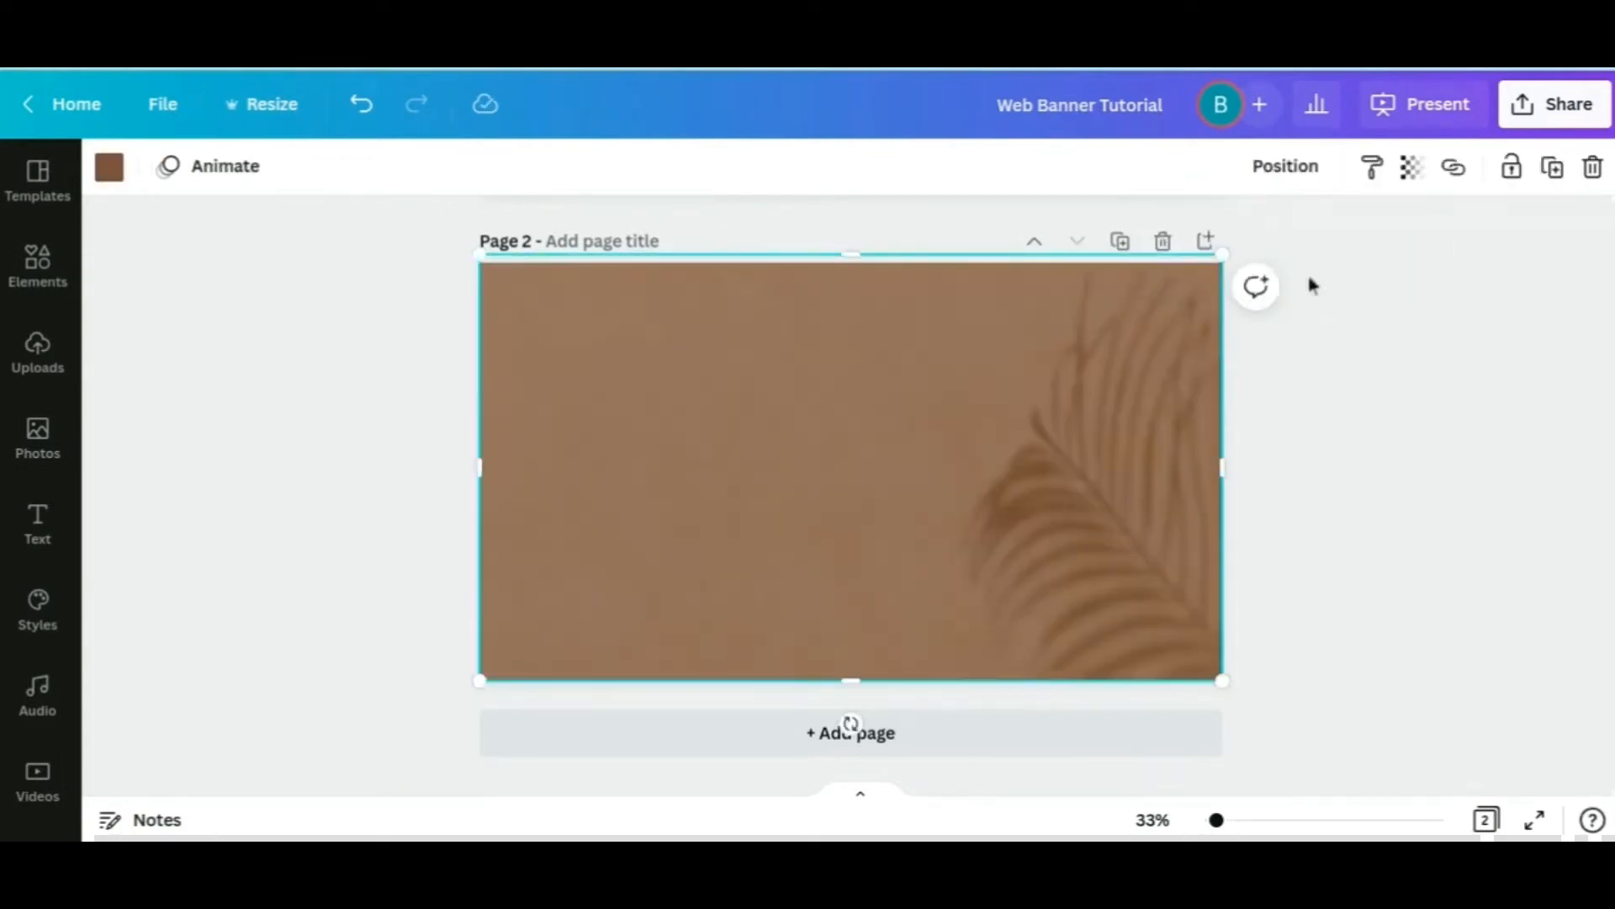
left_click(1512, 168)
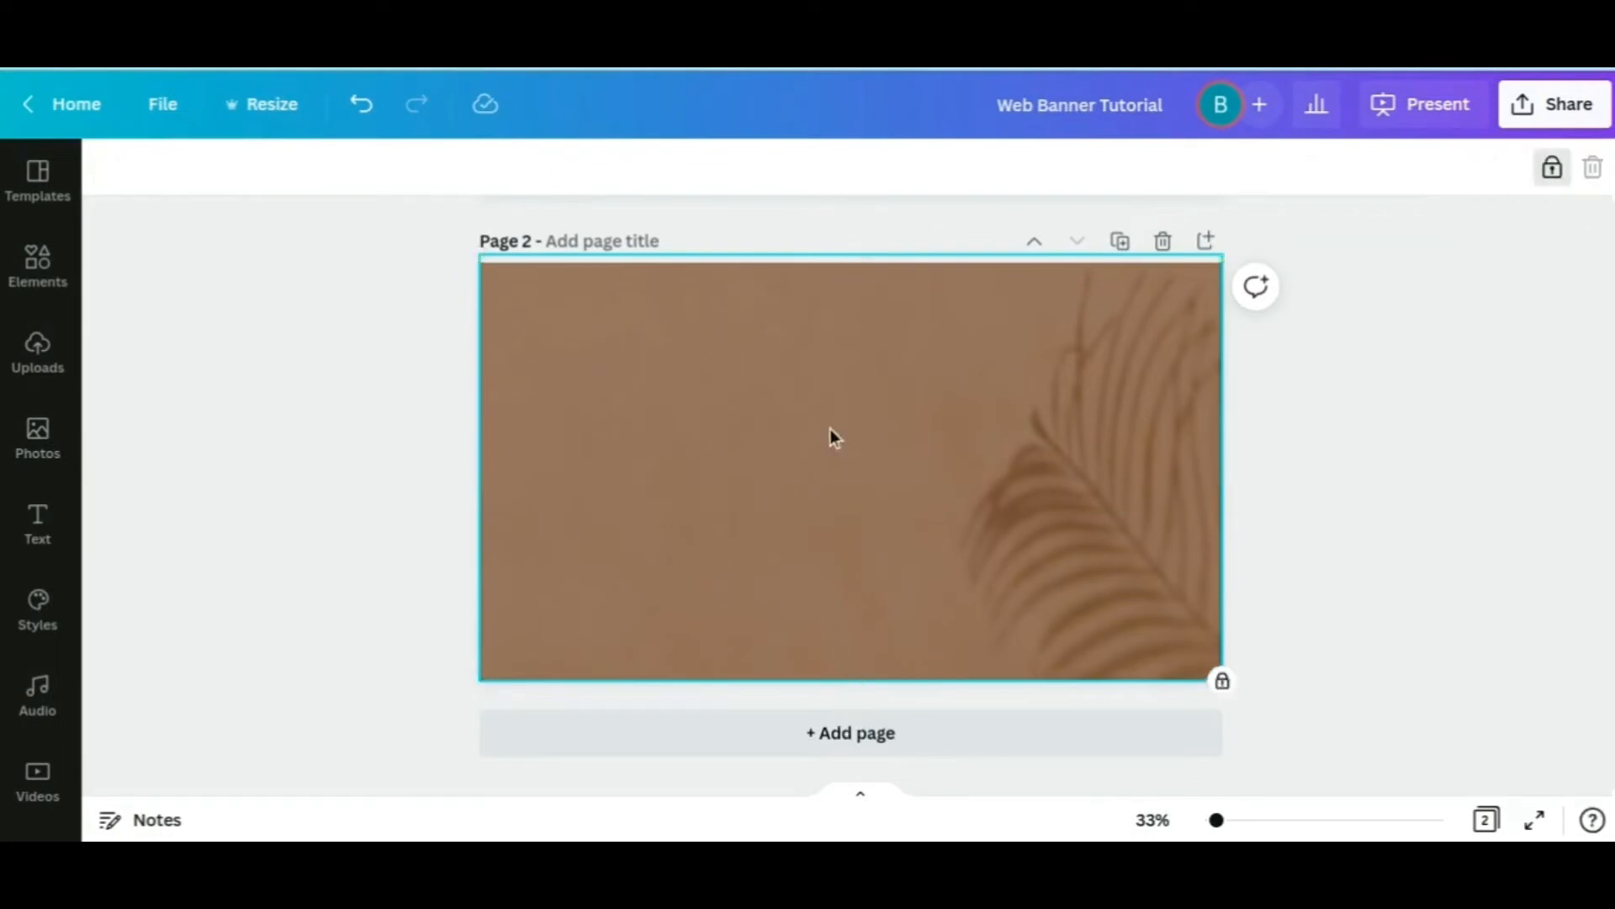
Add the headline text "SPRING BLOWOUT" on page 2 at font size 101
key("t")
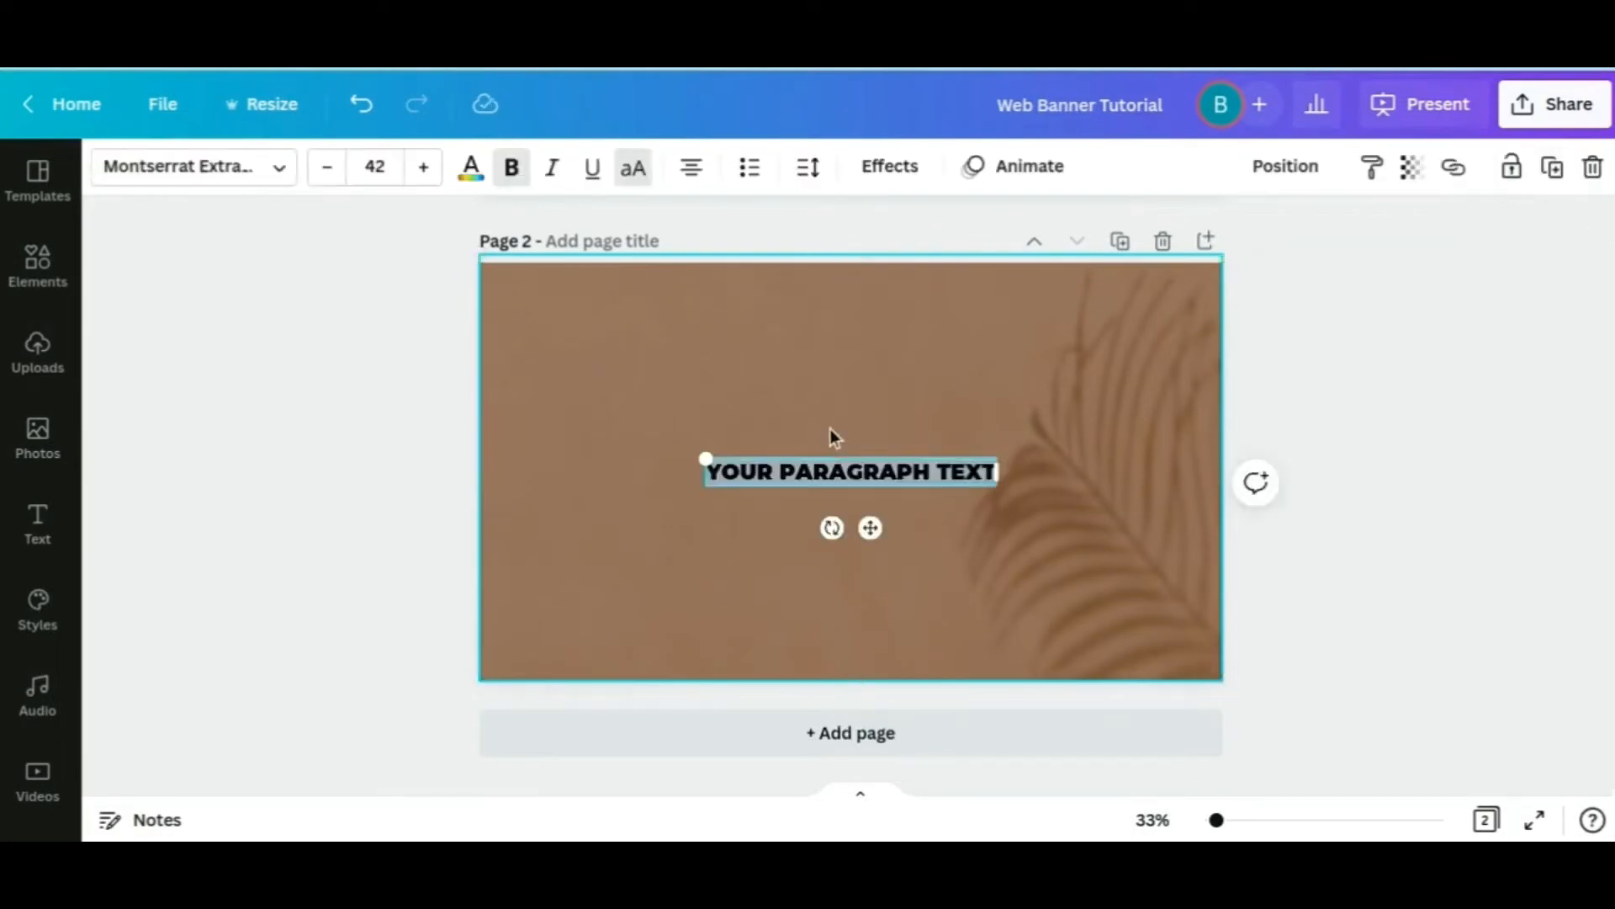
type("SPRI")
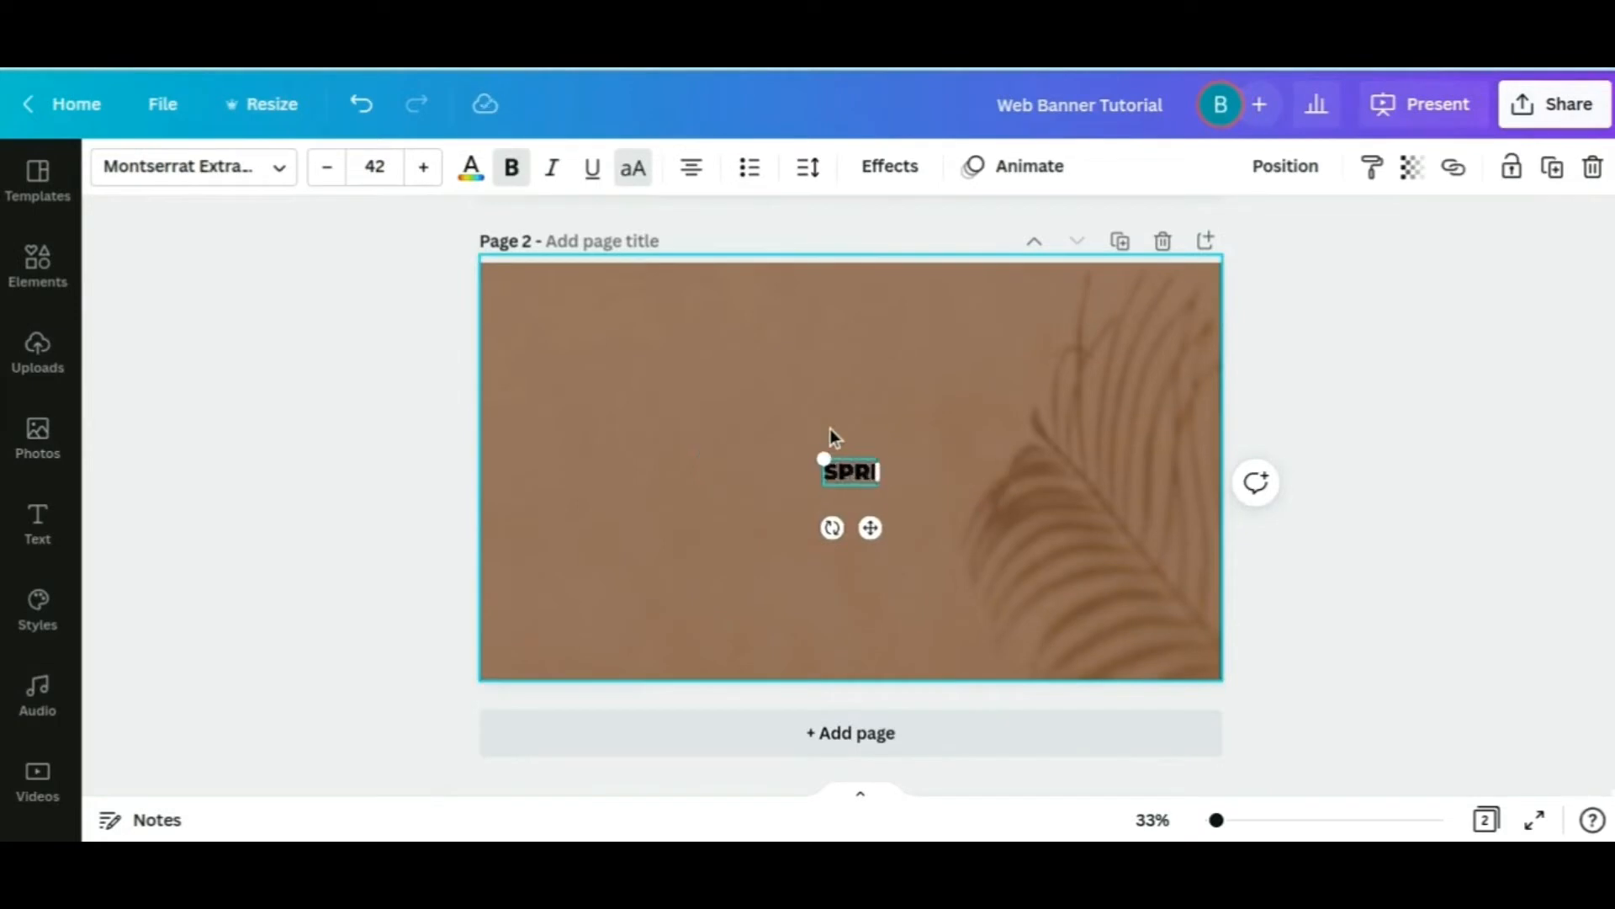
type("NG BLOW")
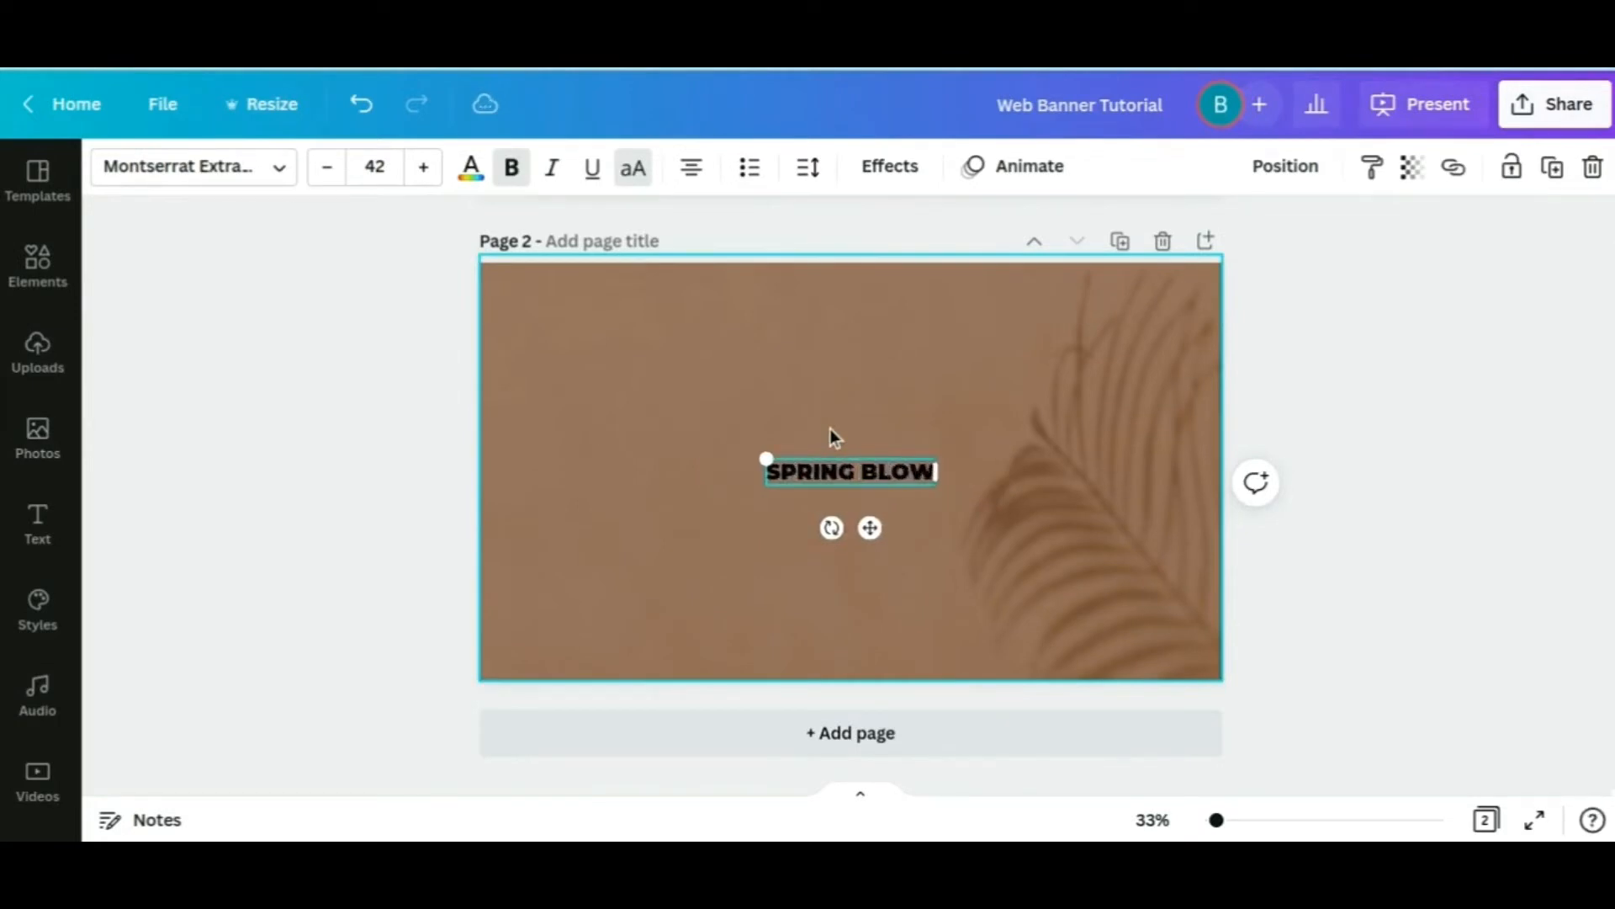
type("OUT")
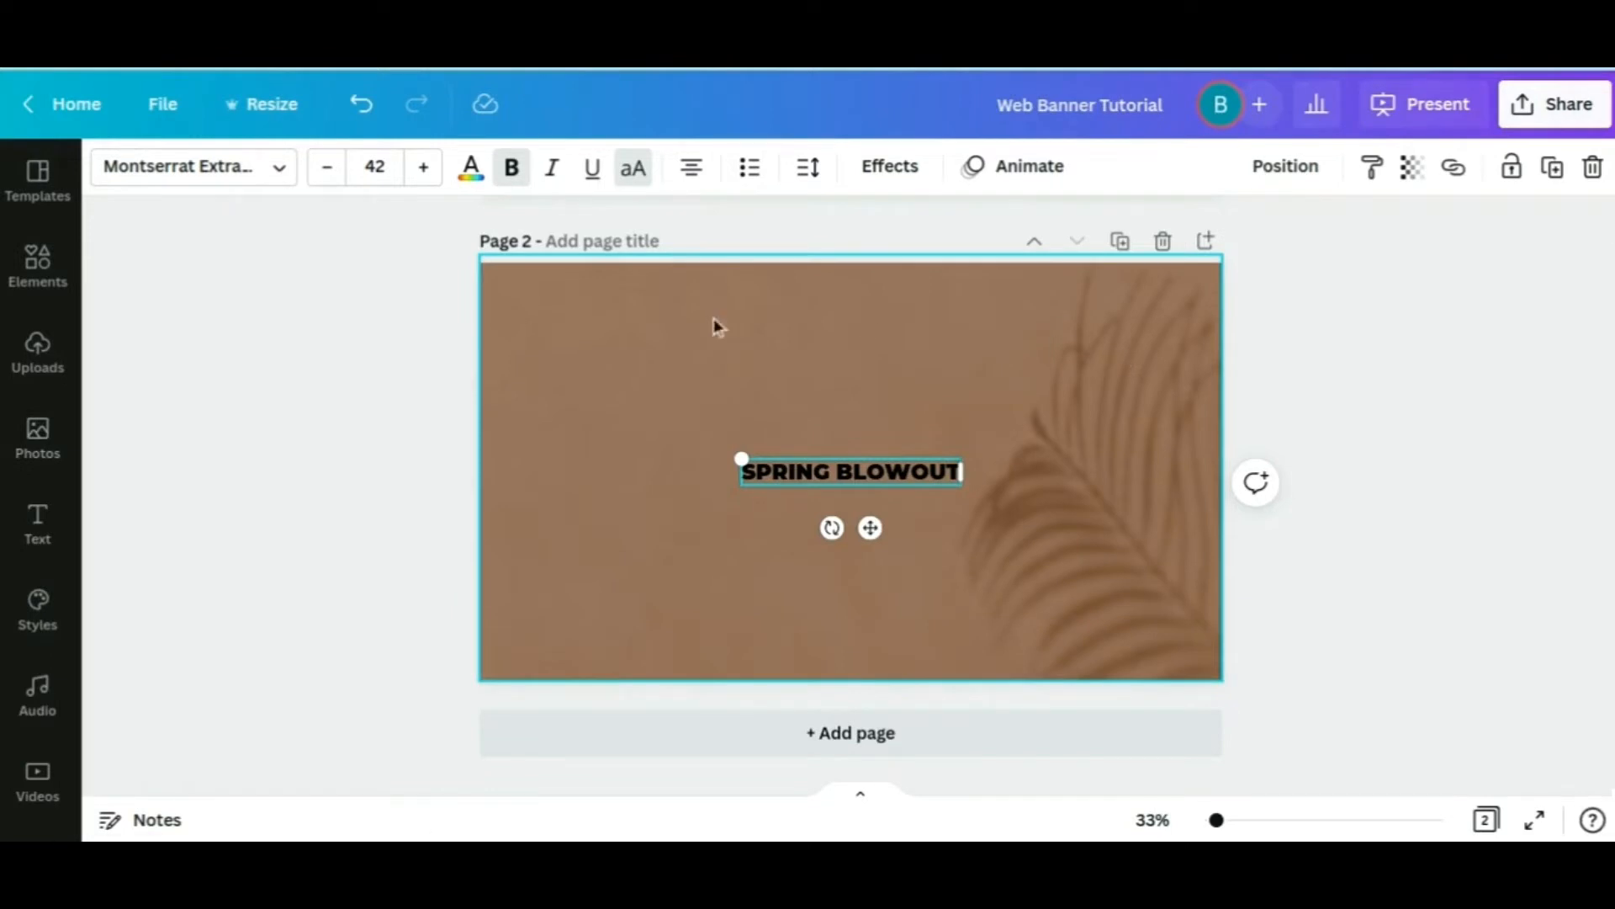
left_click(389, 173)
key("Return")
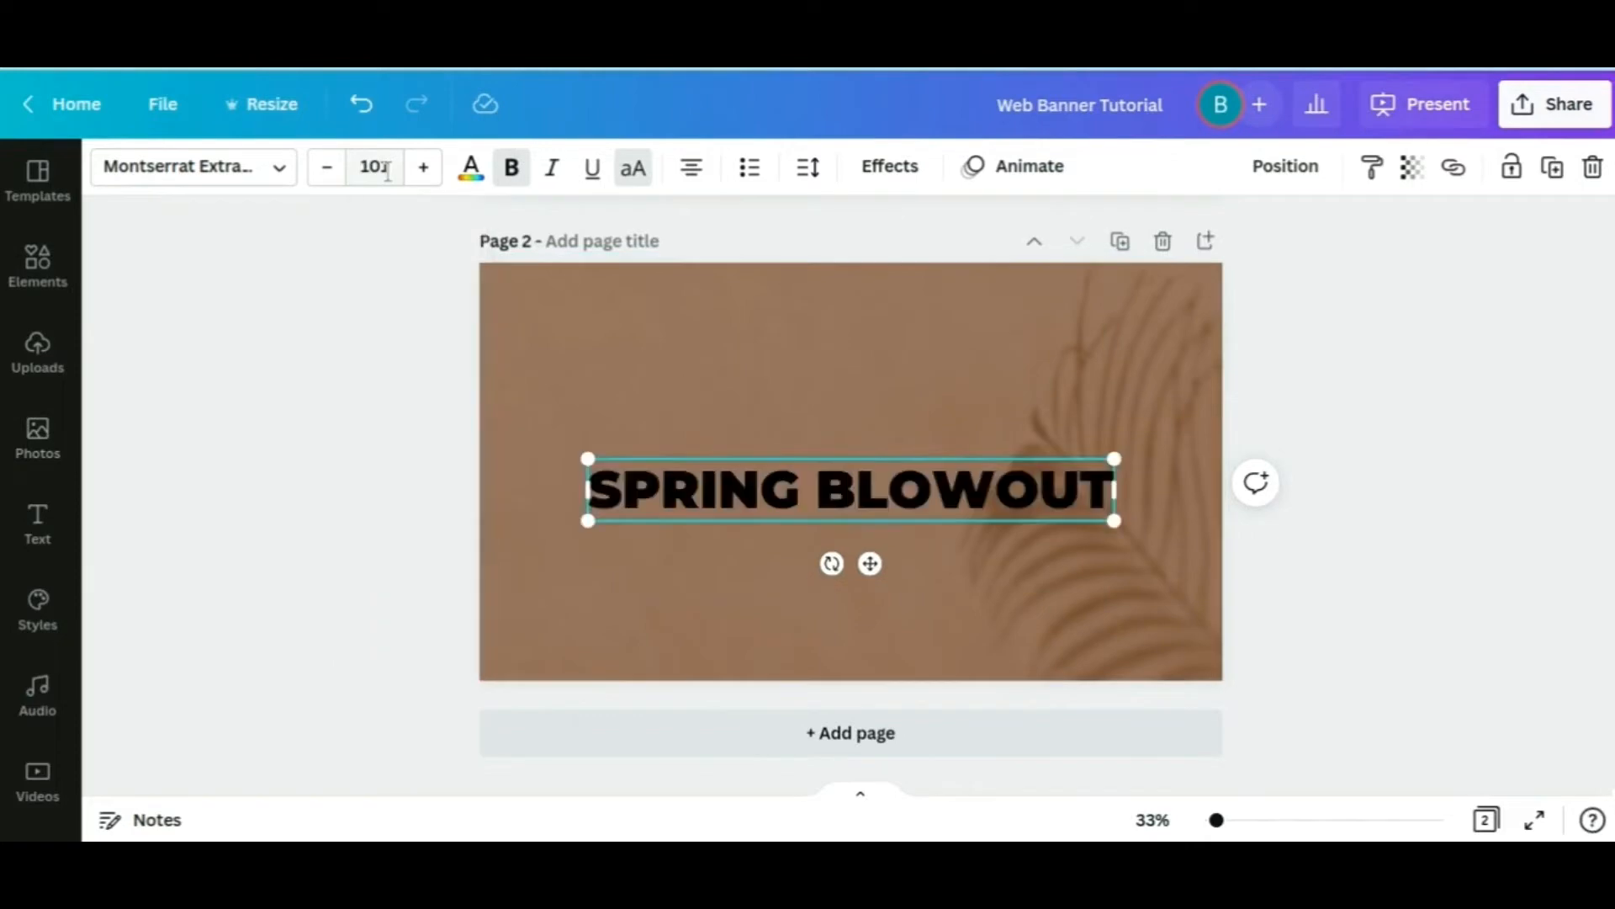
Set the "SPRING BLOWOUT" headline's letter spacing to 83
left_click(806, 170)
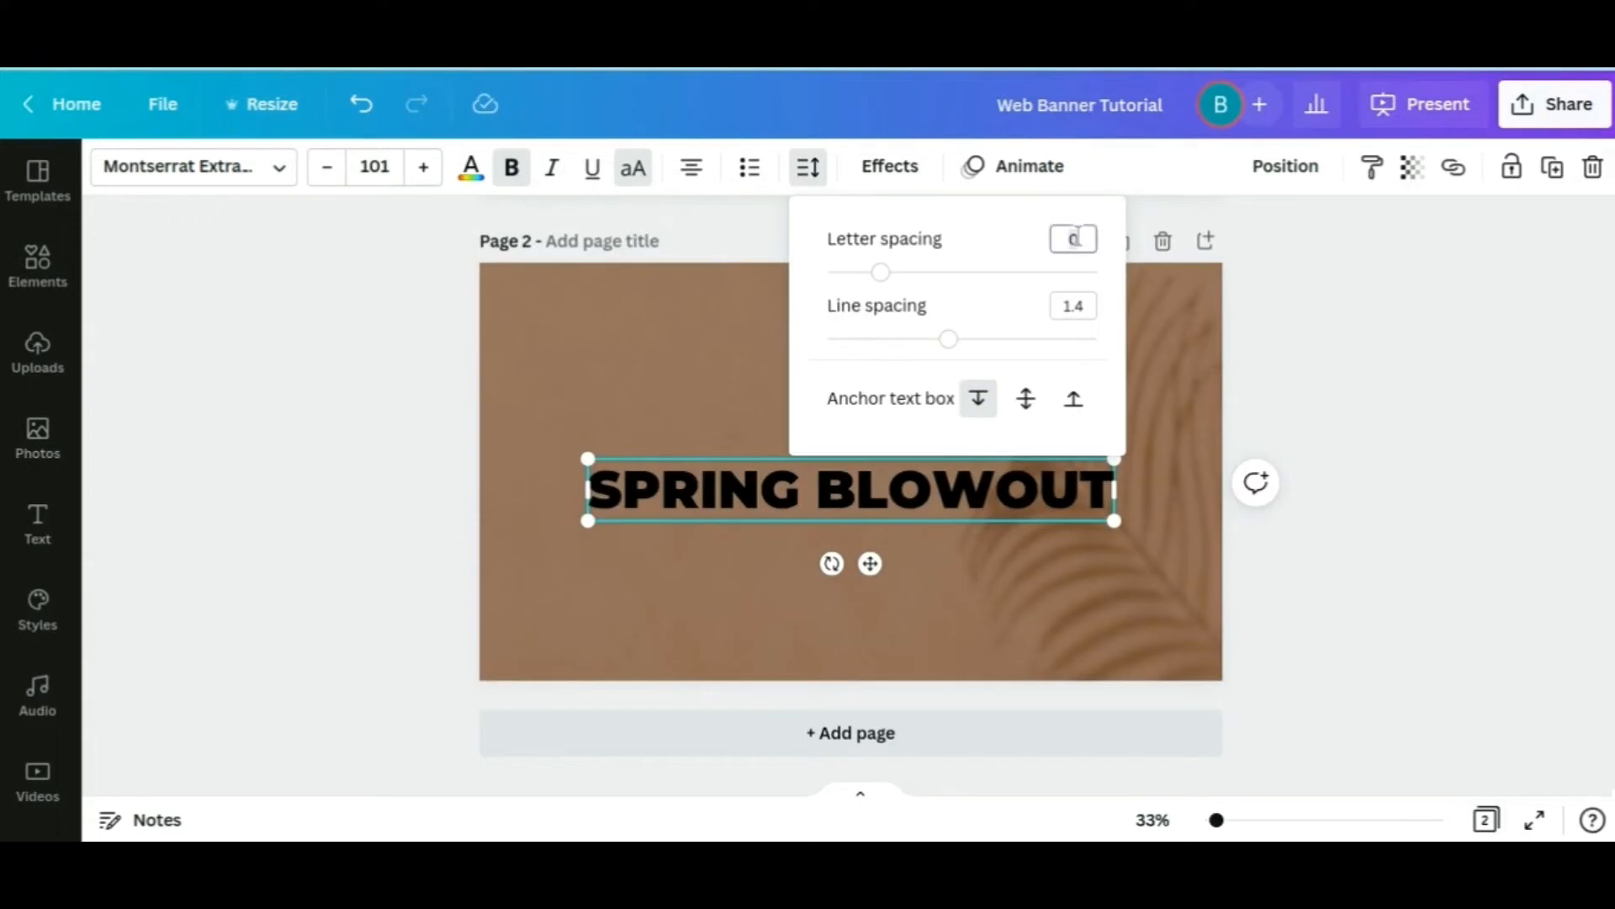
left_click(1078, 238)
type("80")
key("Return")
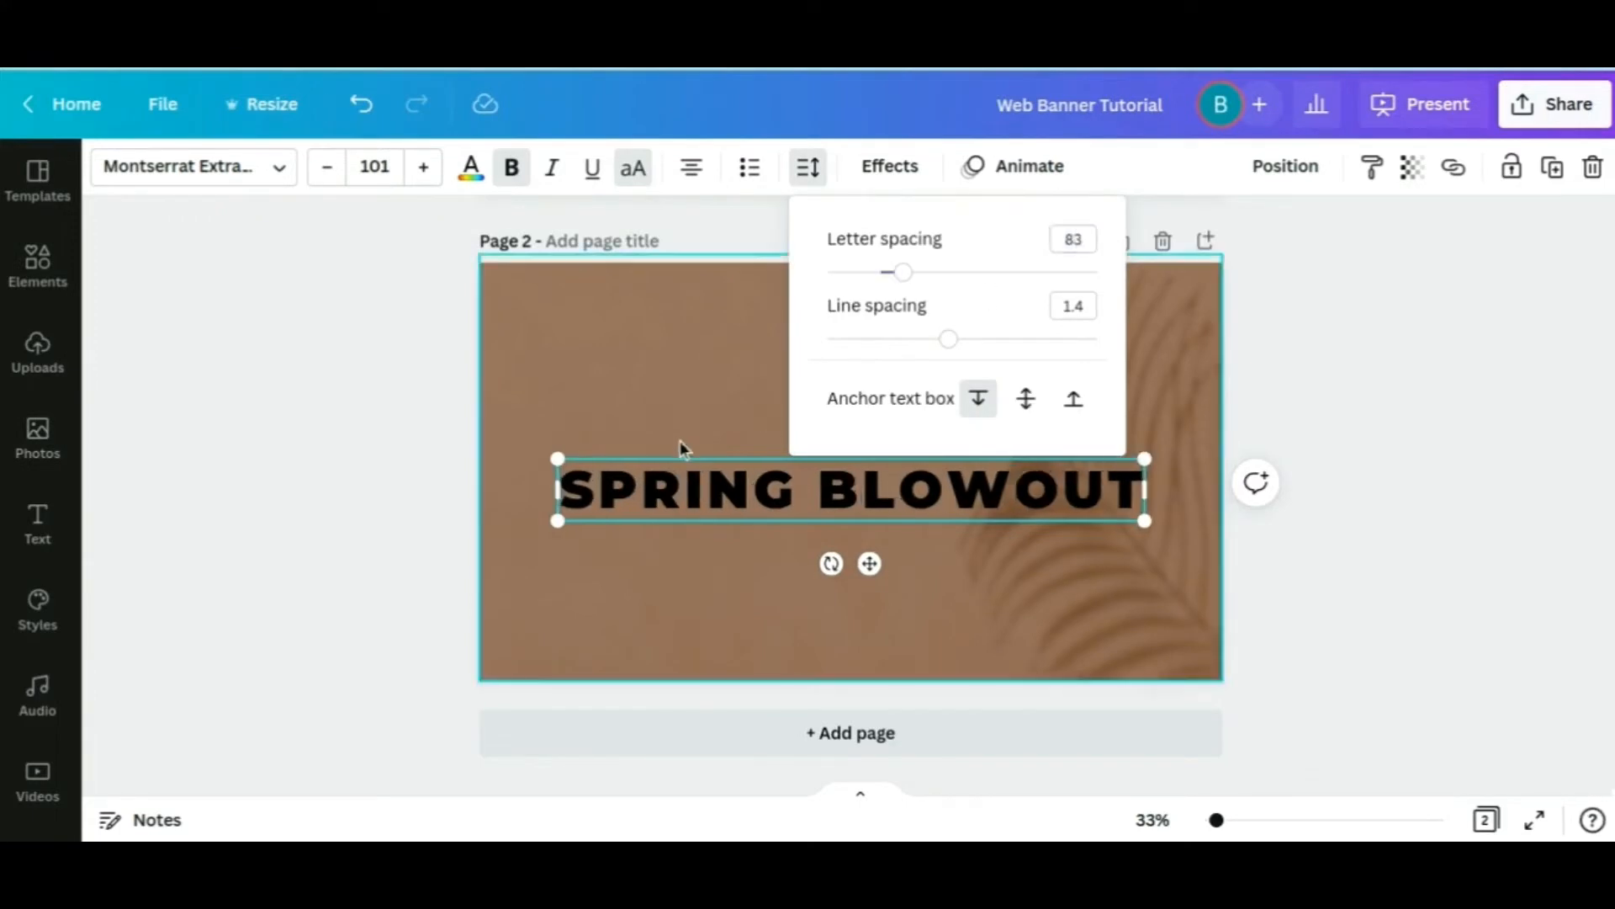
left_click(640, 383)
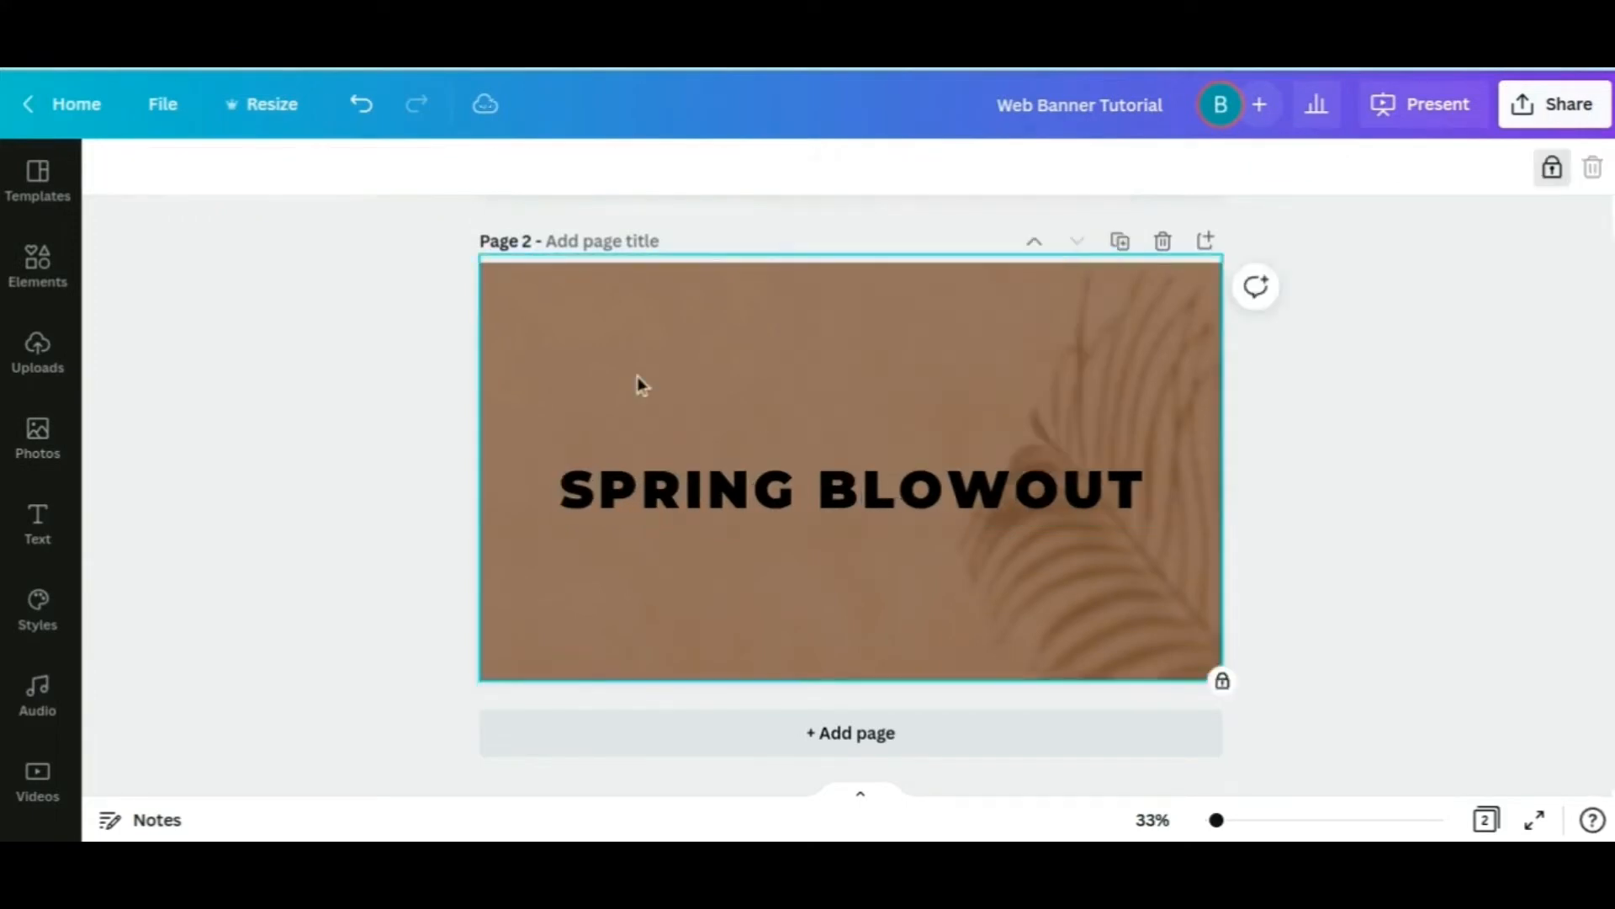
Colour the "SPRING BLOWOUT" headline lime green and move it to the top of the banner
left_click(694, 511)
left_click(469, 166)
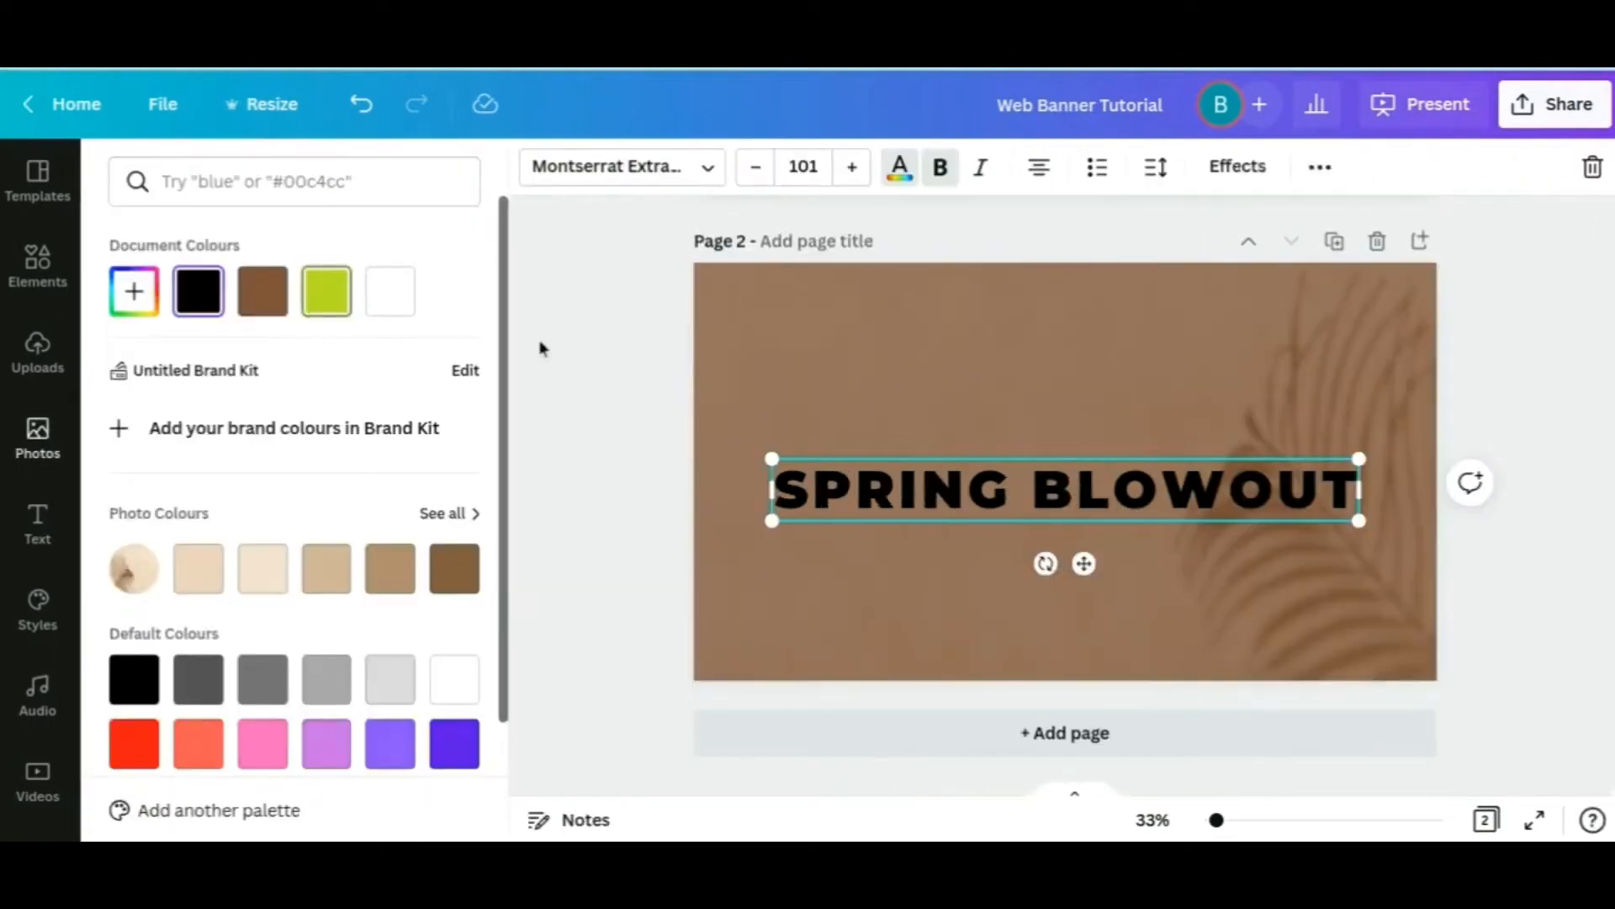
left_click_drag(869, 564, 876, 386)
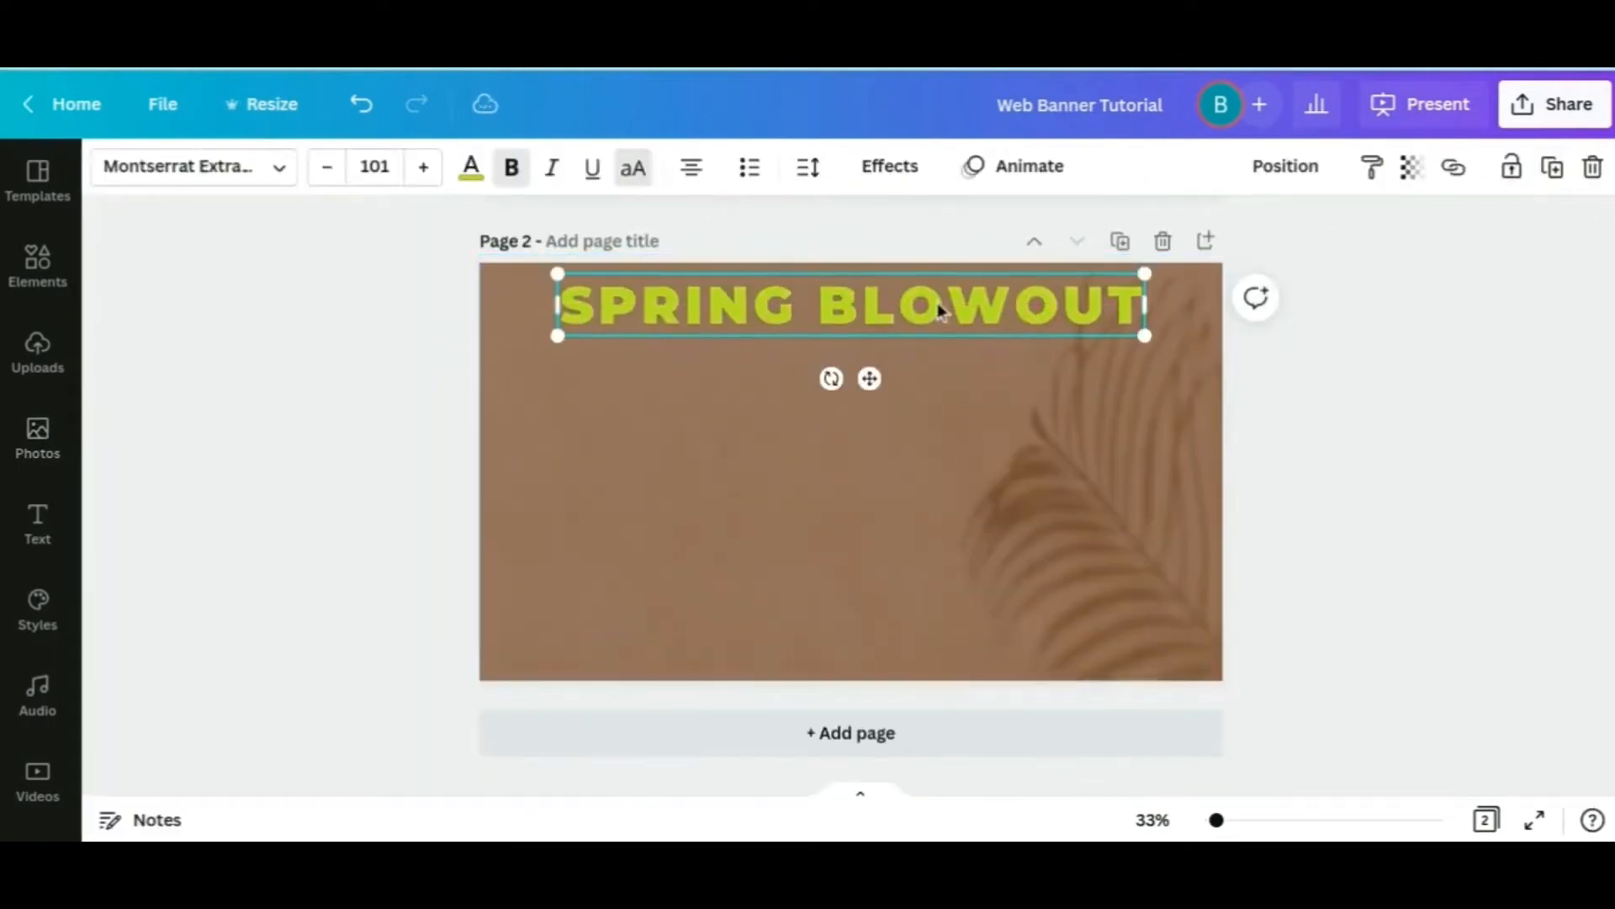
left_click(887, 425)
left_click(906, 315)
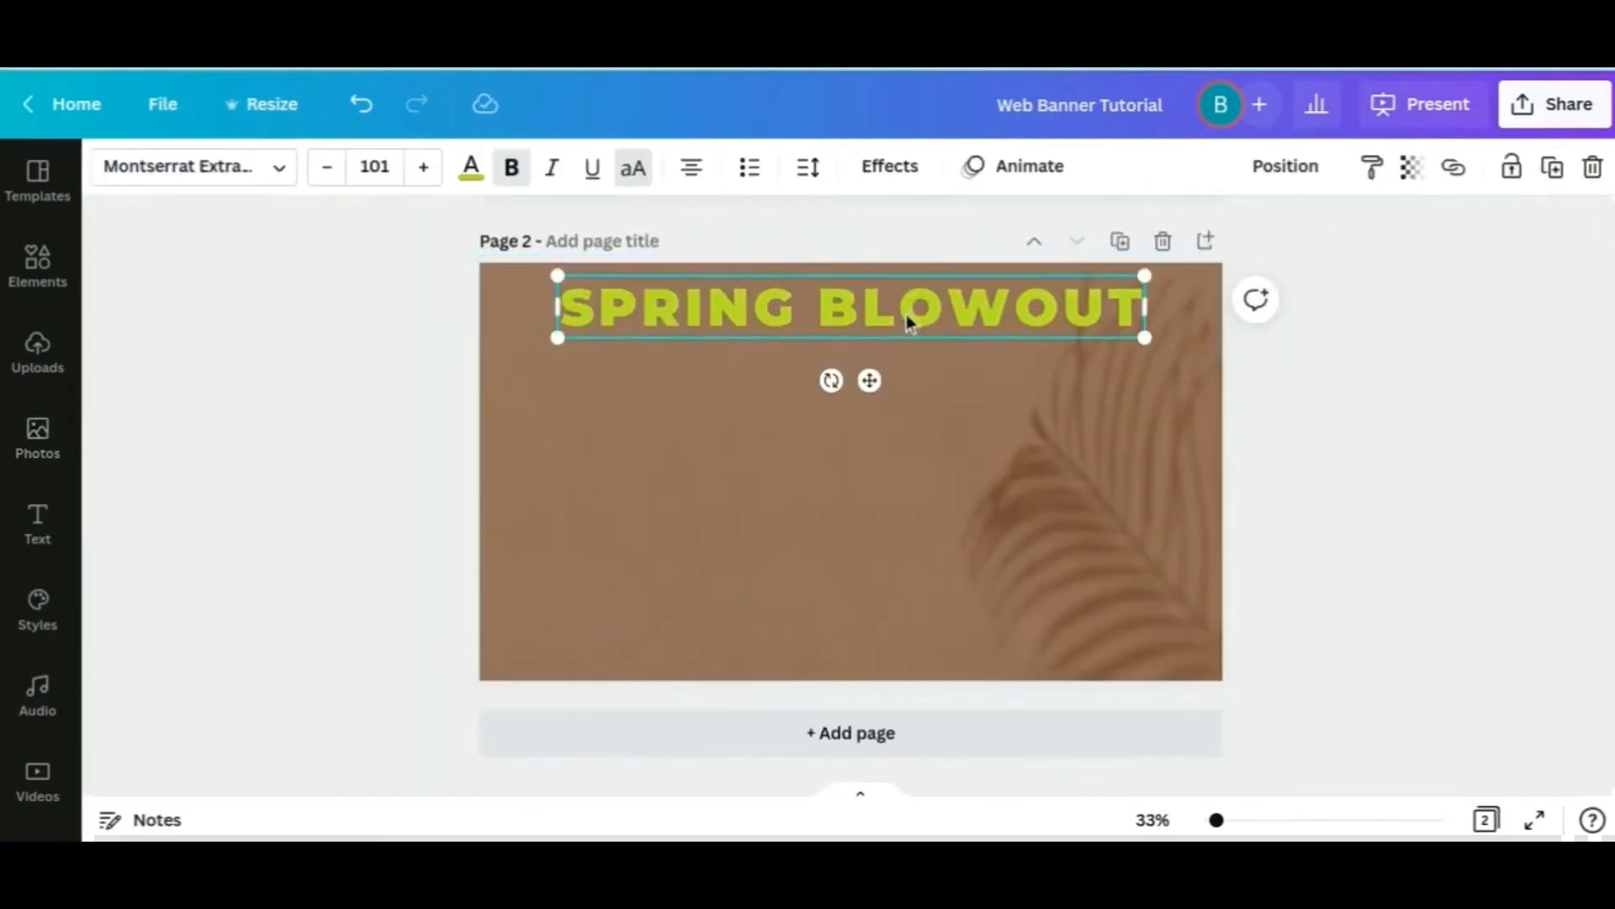
Add the tagline "TOPS, BOTTOMS, DRESSES, ACCESSORIES & MORE!" in Montserrat Classic
left_click(774, 427)
key("t")
left_click(286, 167)
left_click(308, 244)
left_click(779, 469)
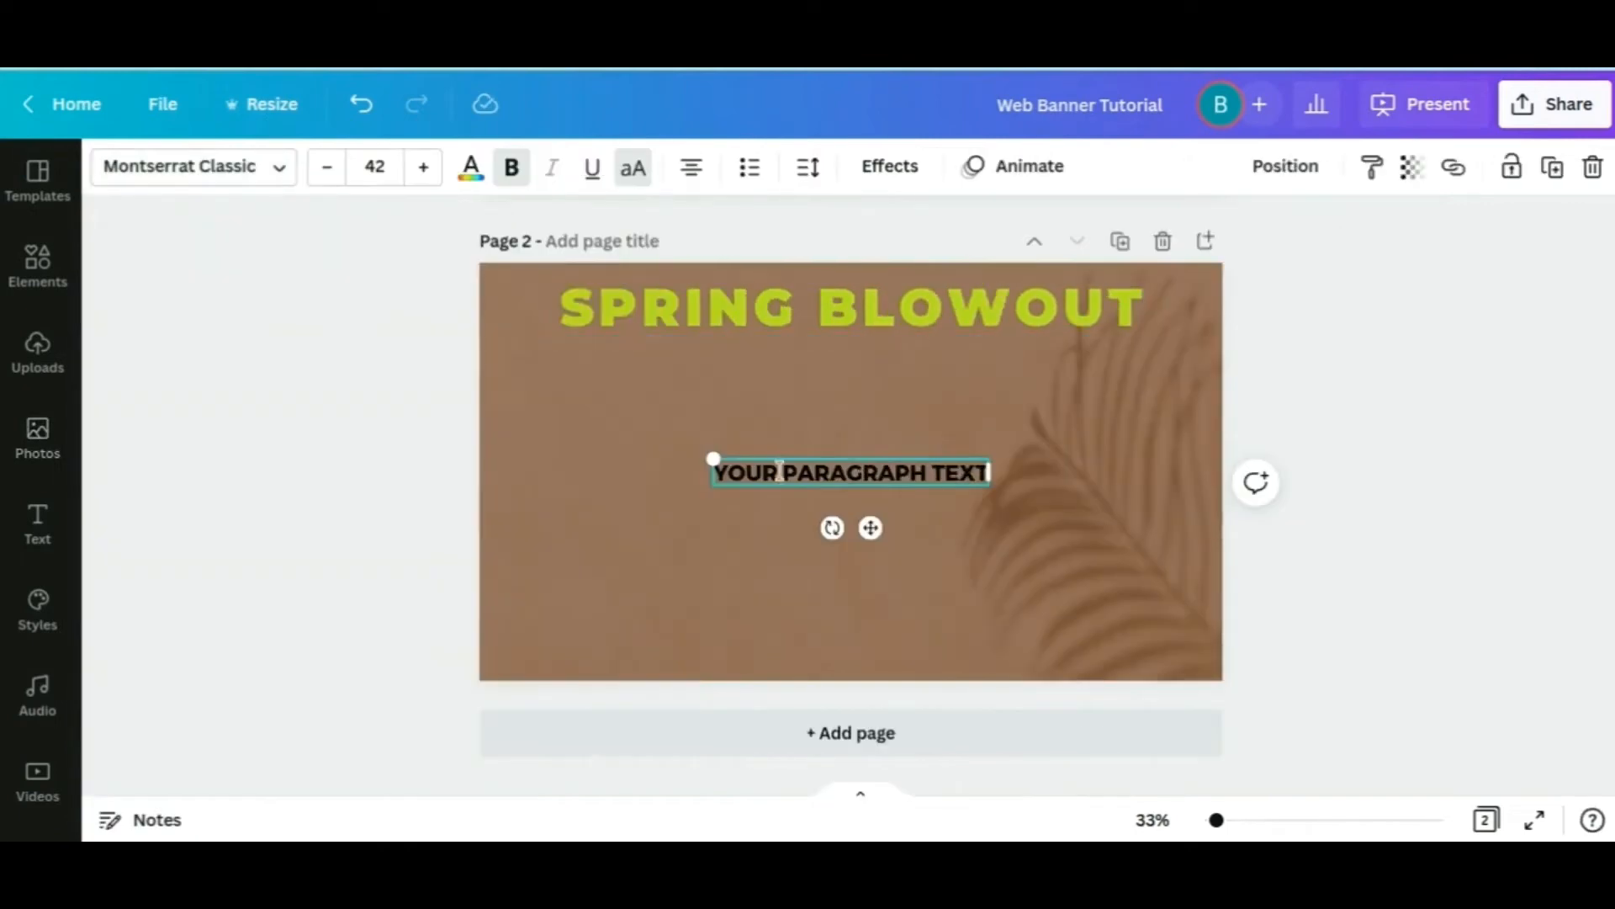
triple_click(778, 469)
type("TOPS, BOTTOMS, DRESS")
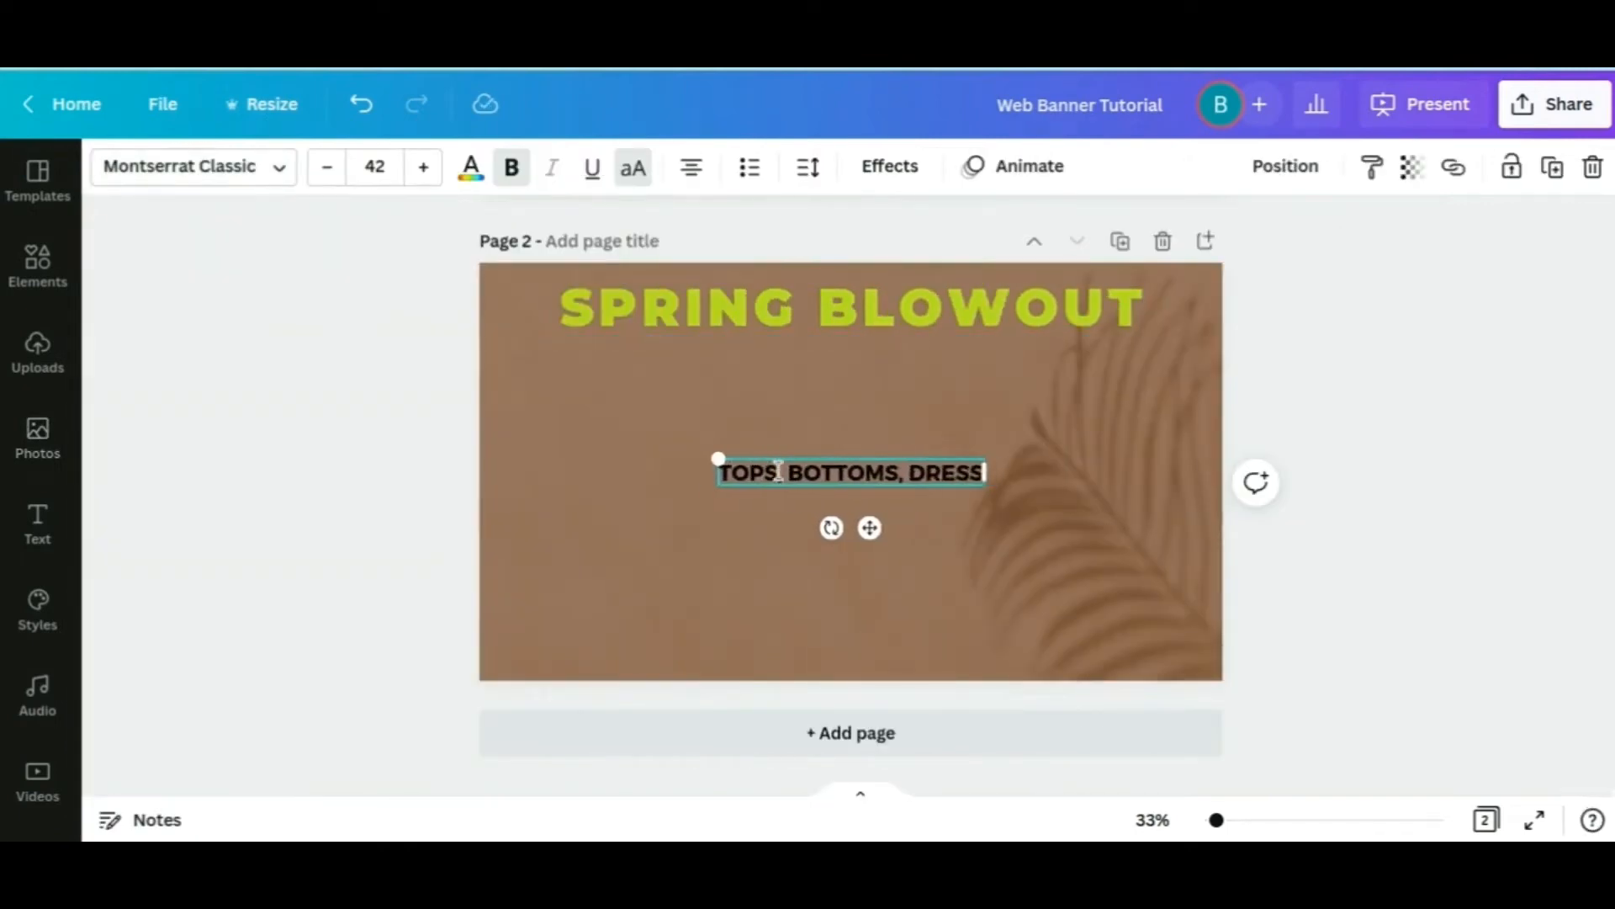
type("ES, ACCESSORIES & MORE!")
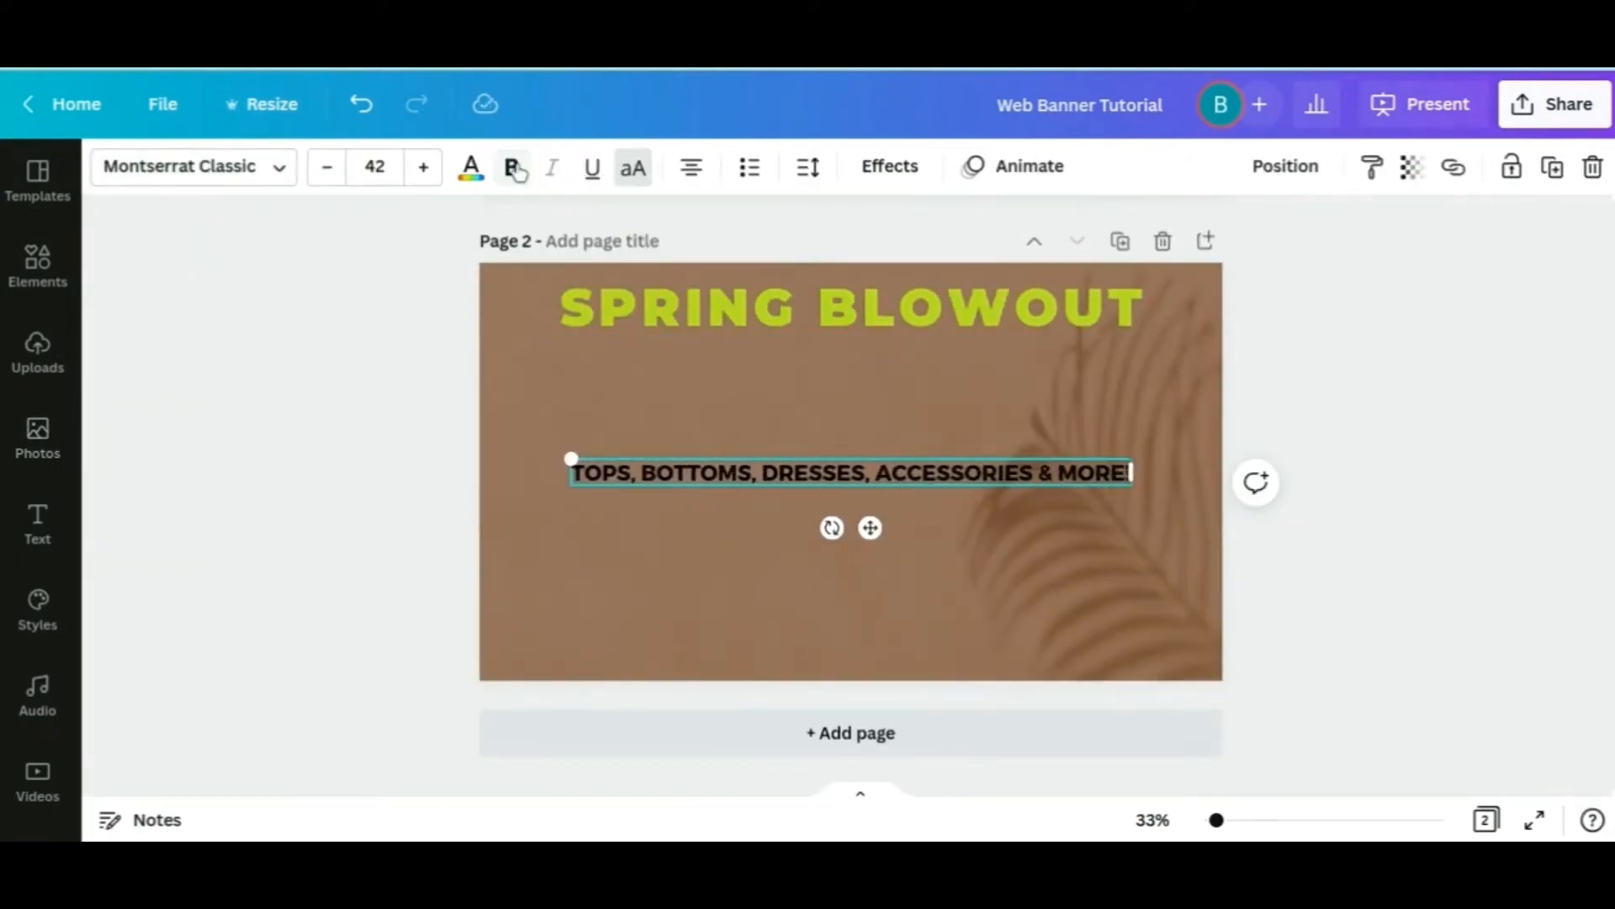
Colour the tagline white and move it up below the headline
left_click(472, 166)
left_click(389, 288)
left_click(944, 547)
left_click_drag(879, 477, 876, 418)
left_click_drag(1126, 375, 1052, 369)
Set the tagline's font size to 26.9 and centre it on the page just beneath the headline
left_click(374, 167)
type("26.9")
key("Return")
left_click(1285, 166)
left_click(1178, 389)
left_click(906, 377)
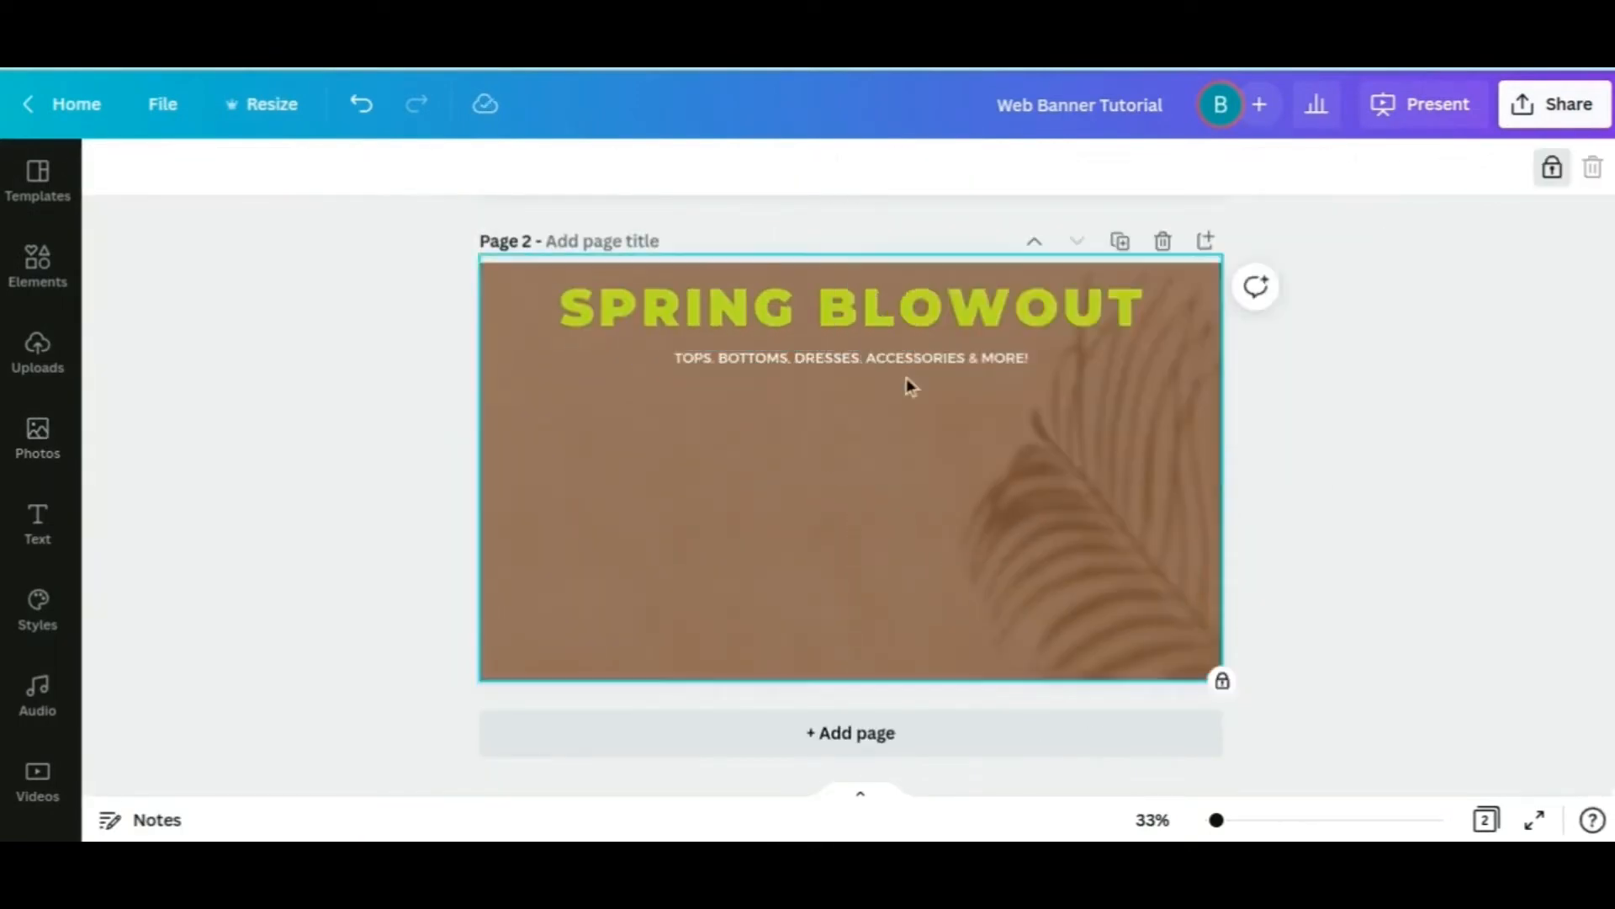
left_click(902, 365)
key("shift+Up")
key("shift+Up")
key("shift+Up")
Add the text "EVERYTHING" in a light Montserrat font and colour it lime green
left_click(816, 437)
type("tEVERYTHING")
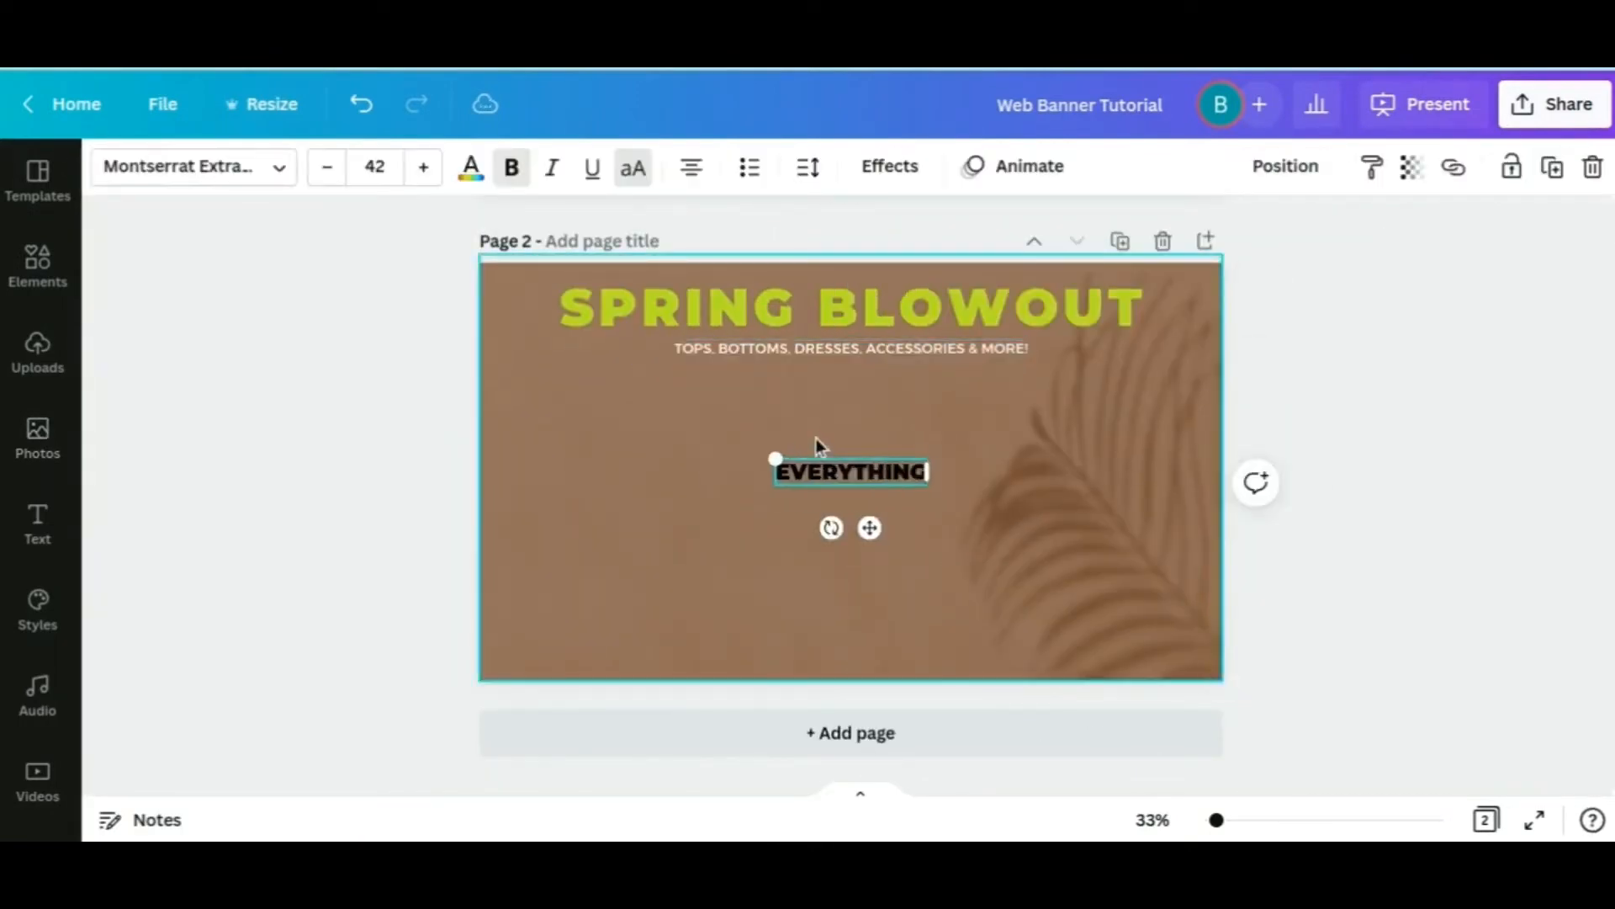
left_click(251, 174)
left_click(253, 335)
left_click(623, 167)
left_click(471, 173)
left_click(185, 307)
left_click(696, 375)
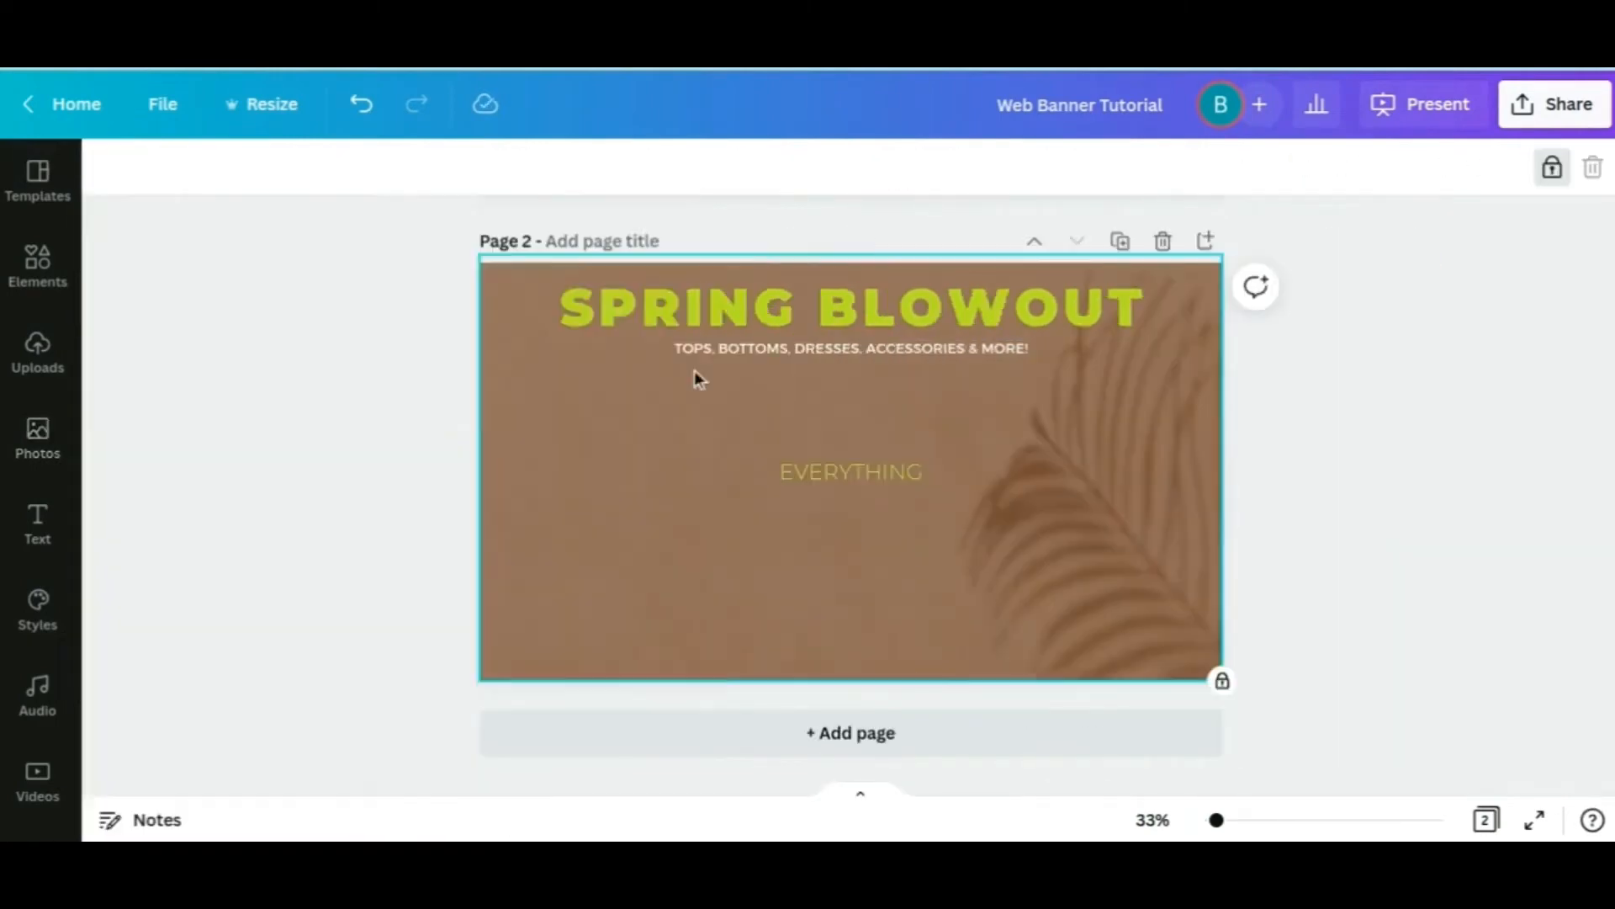
Set "EVERYTHING" to font size 42.3 and place it under the tagline, aligned with the tagline's left edge
left_click(851, 471)
left_click(375, 167)
type("42.3")
key("Return")
left_click_drag(872, 532, 779, 445)
Add a new text "50-" in Montserrat Extra-Bold and colour it lime green
left_click(976, 442)
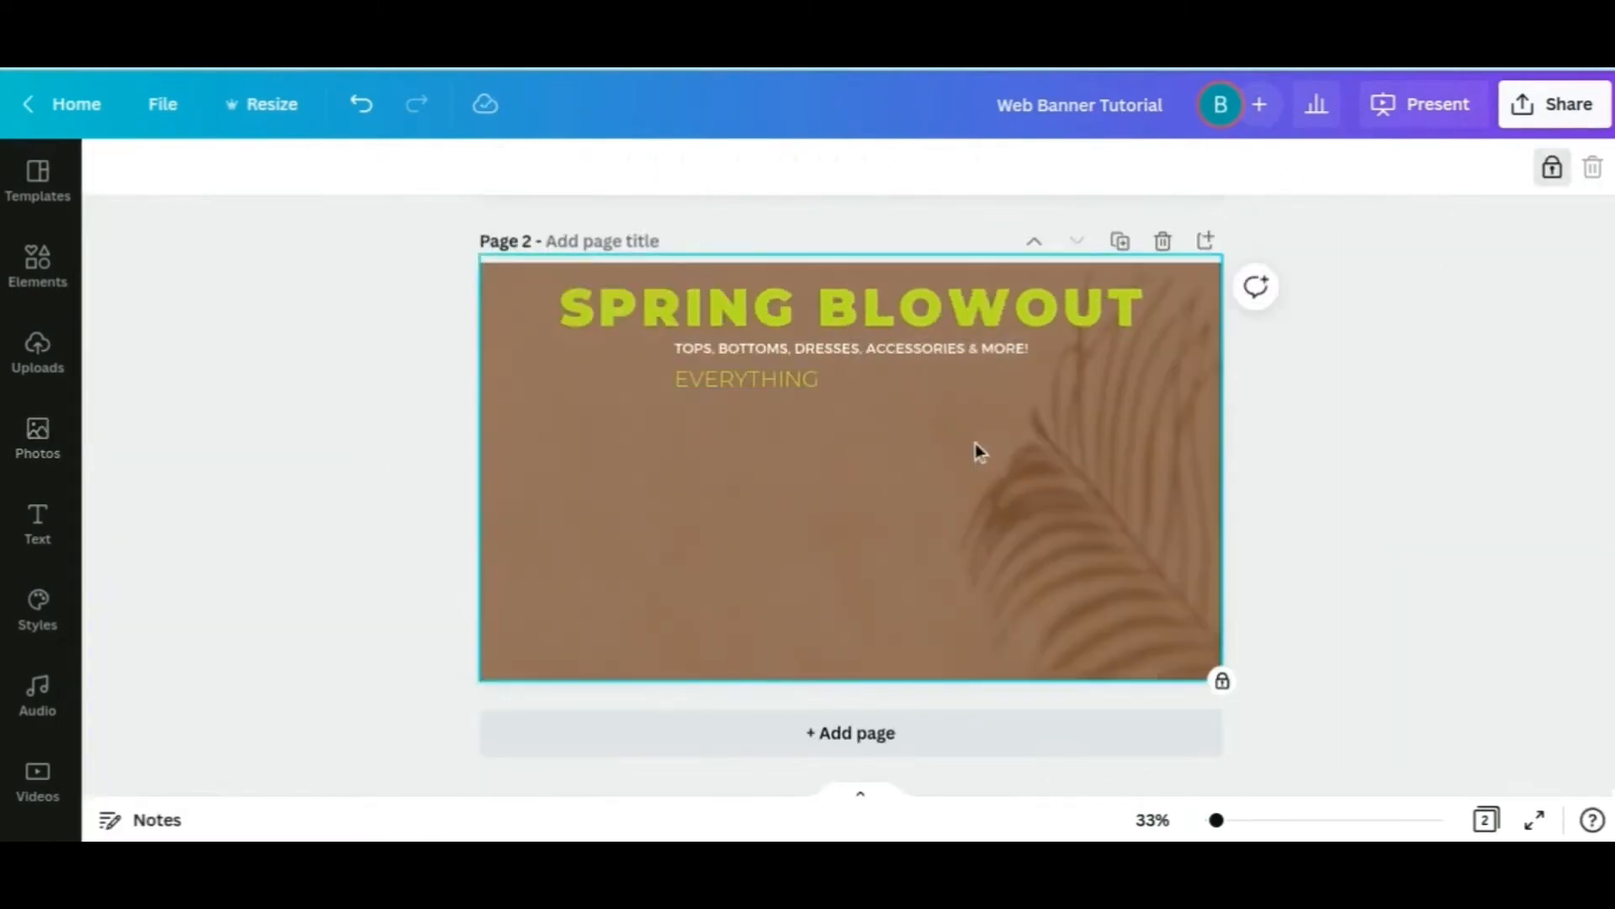
type("t50")
left_click(471, 167)
left_click(775, 562)
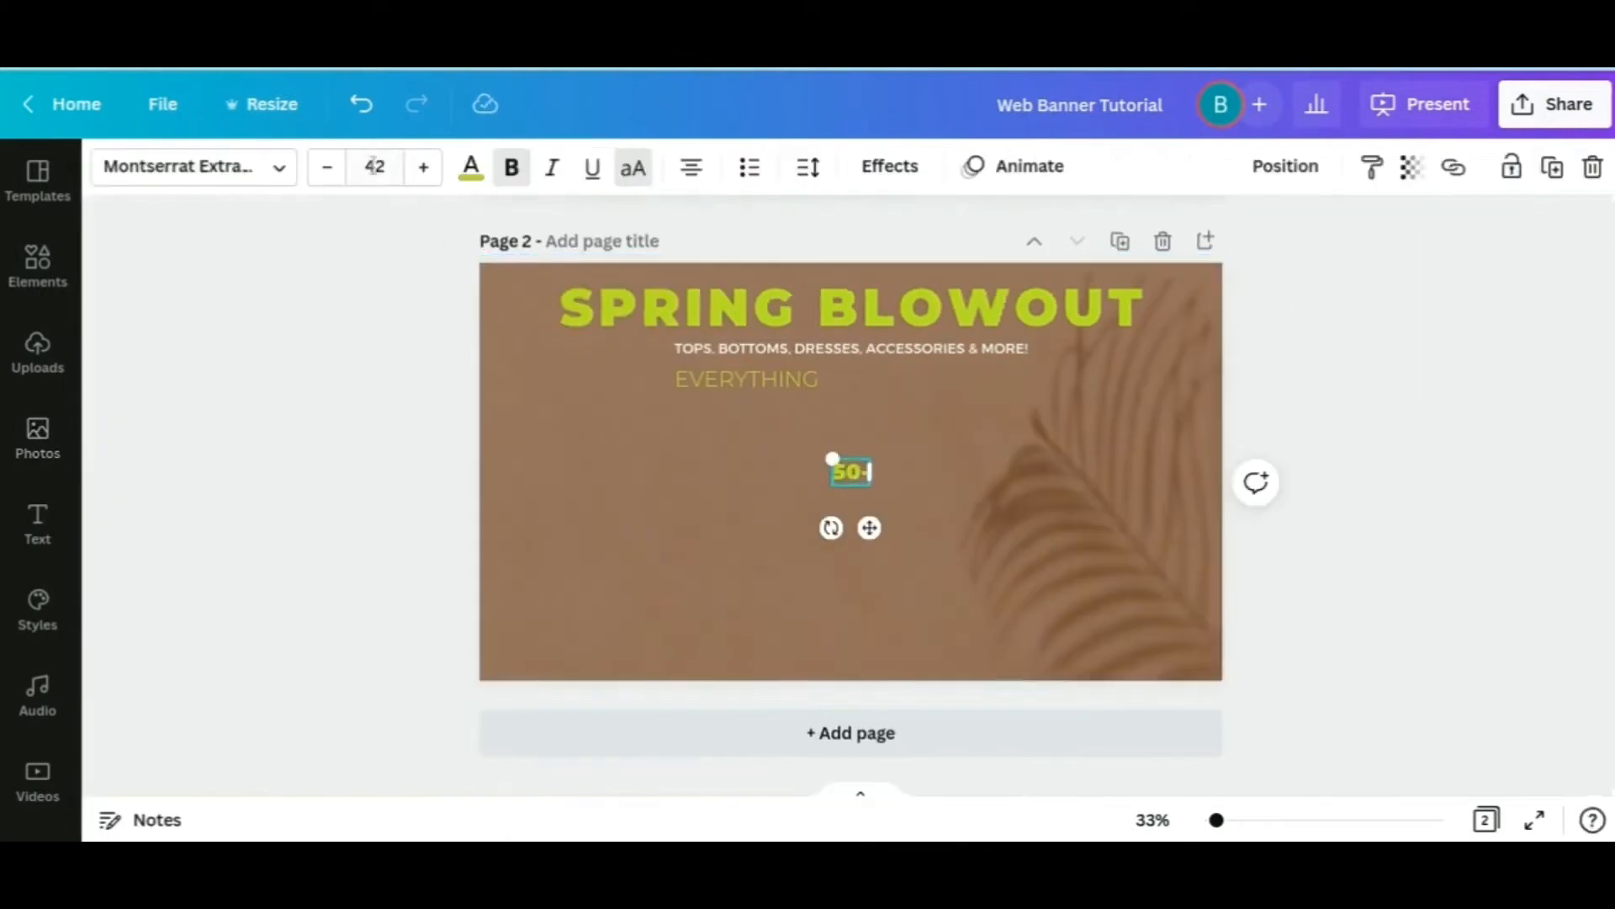
Set "50-" to font size 50.7 and place it right after "EVERYTHING"
left_click(374, 166)
type("50.7")
key("Return")
left_click_drag(869, 532, 870, 441)
Add a new text "60%" to the banner and colour it lime green
left_click(958, 465)
type("t60%")
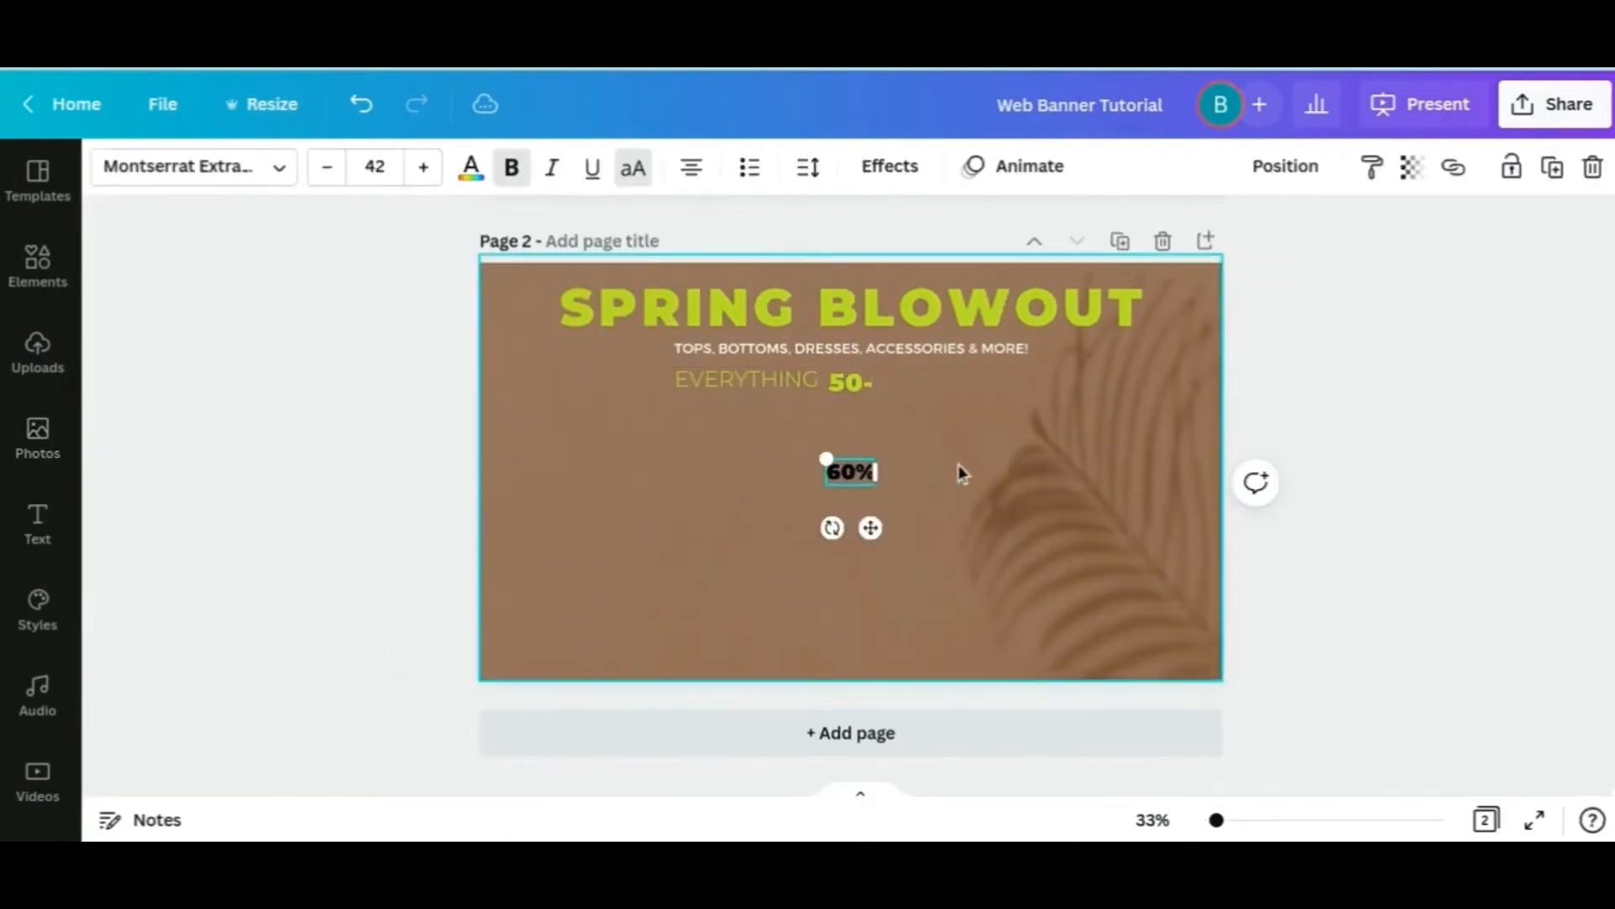
left_click(469, 185)
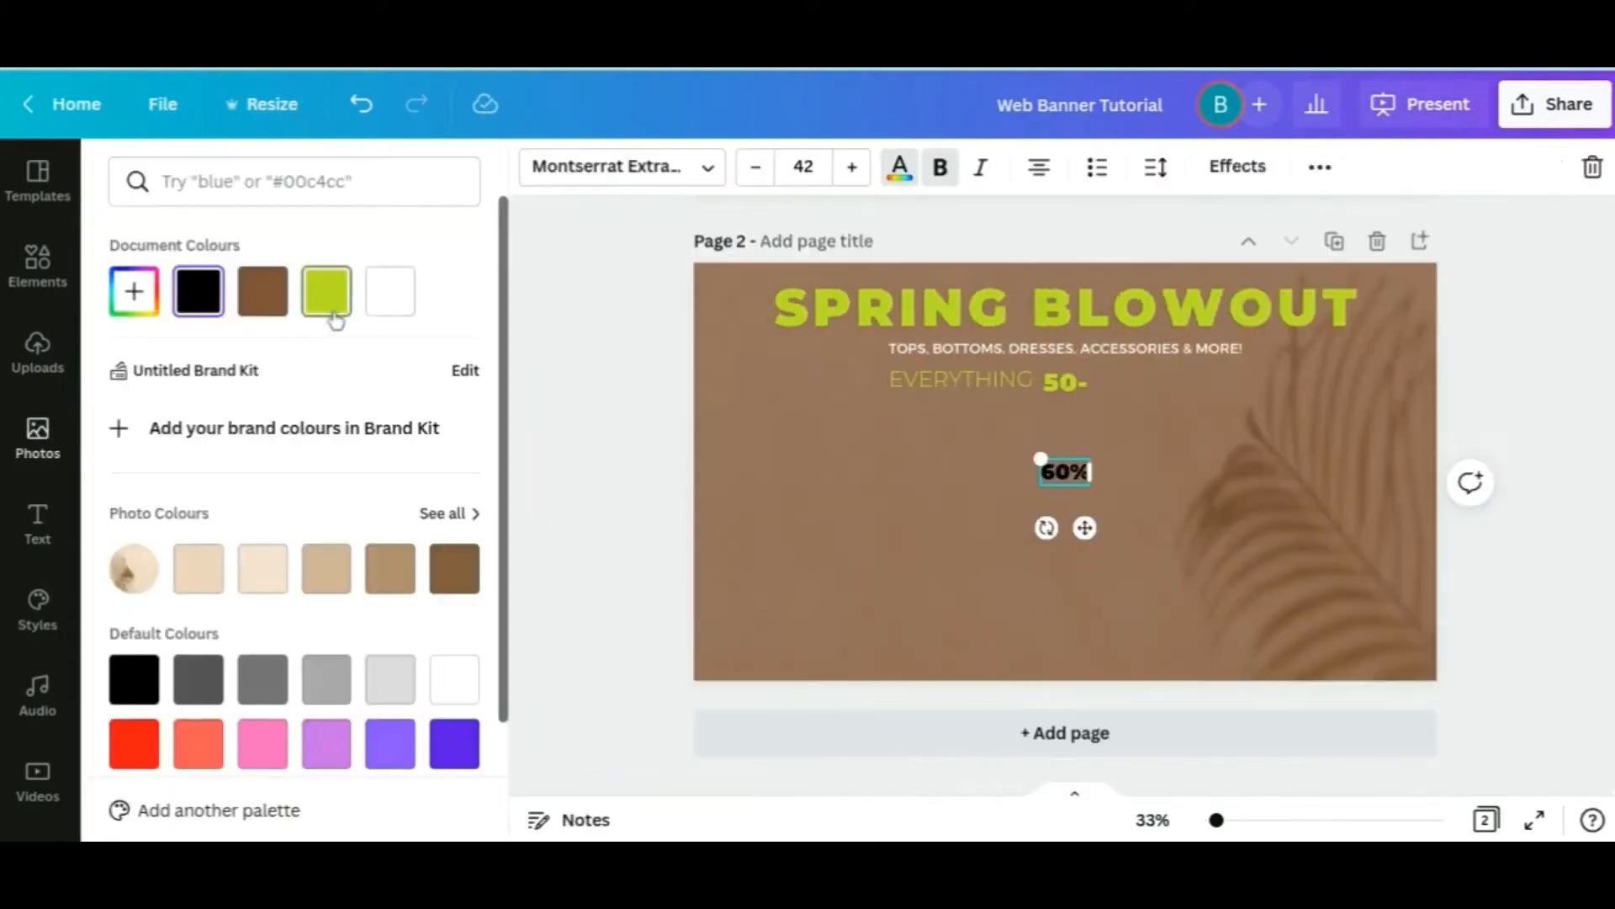
left_click(326, 292)
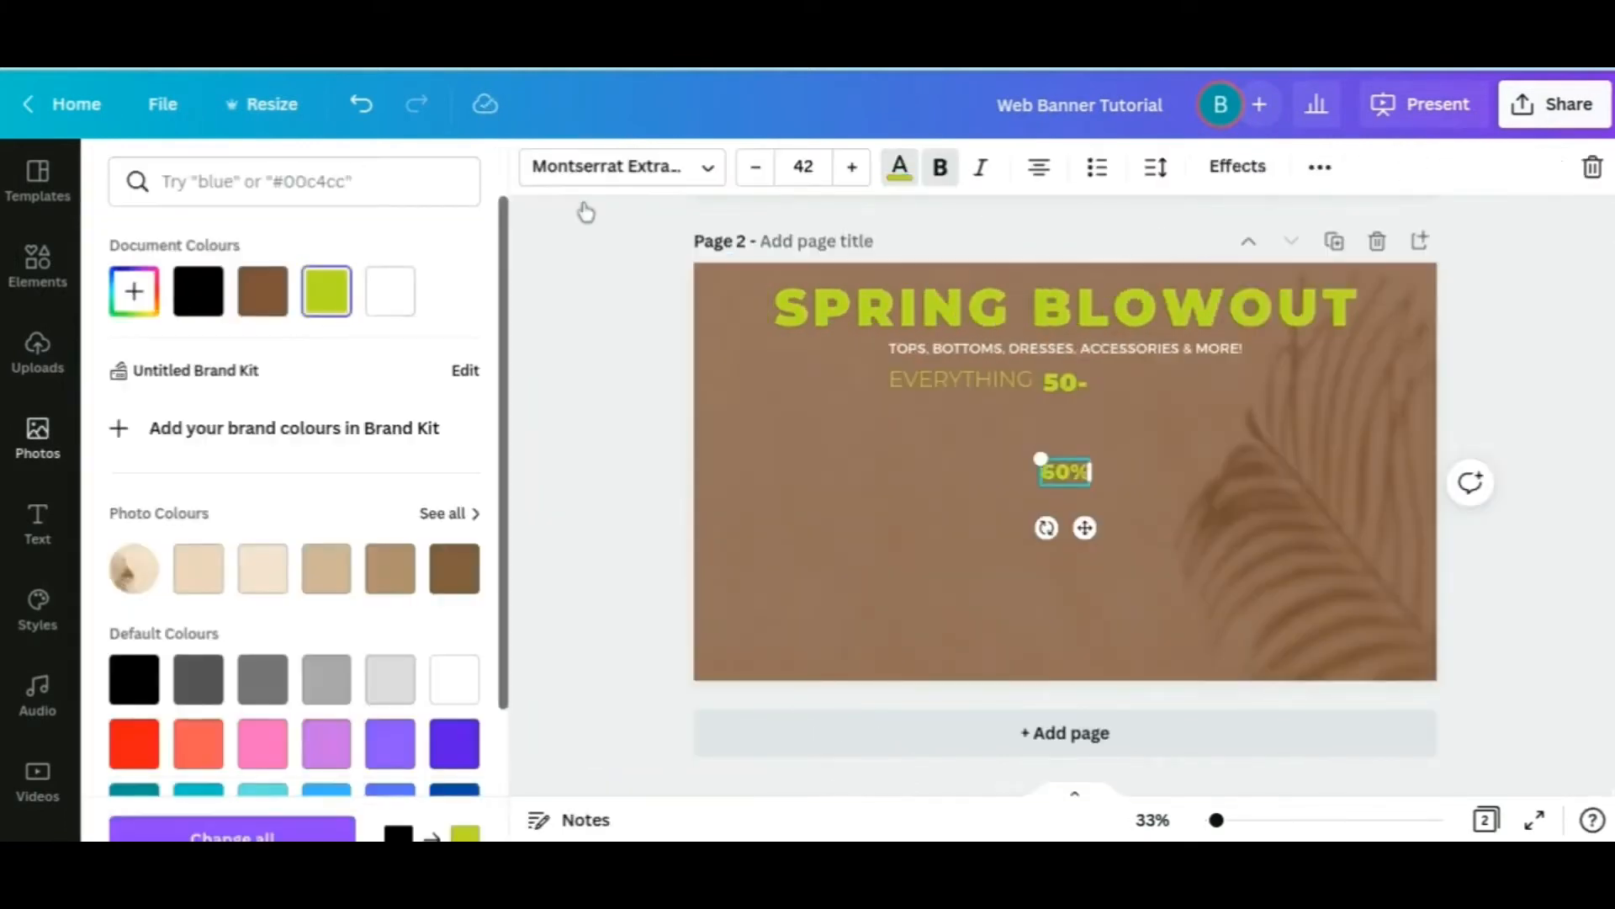
Set "60%" to font size 56.2 and place it directly after "50-"
left_click(803, 168)
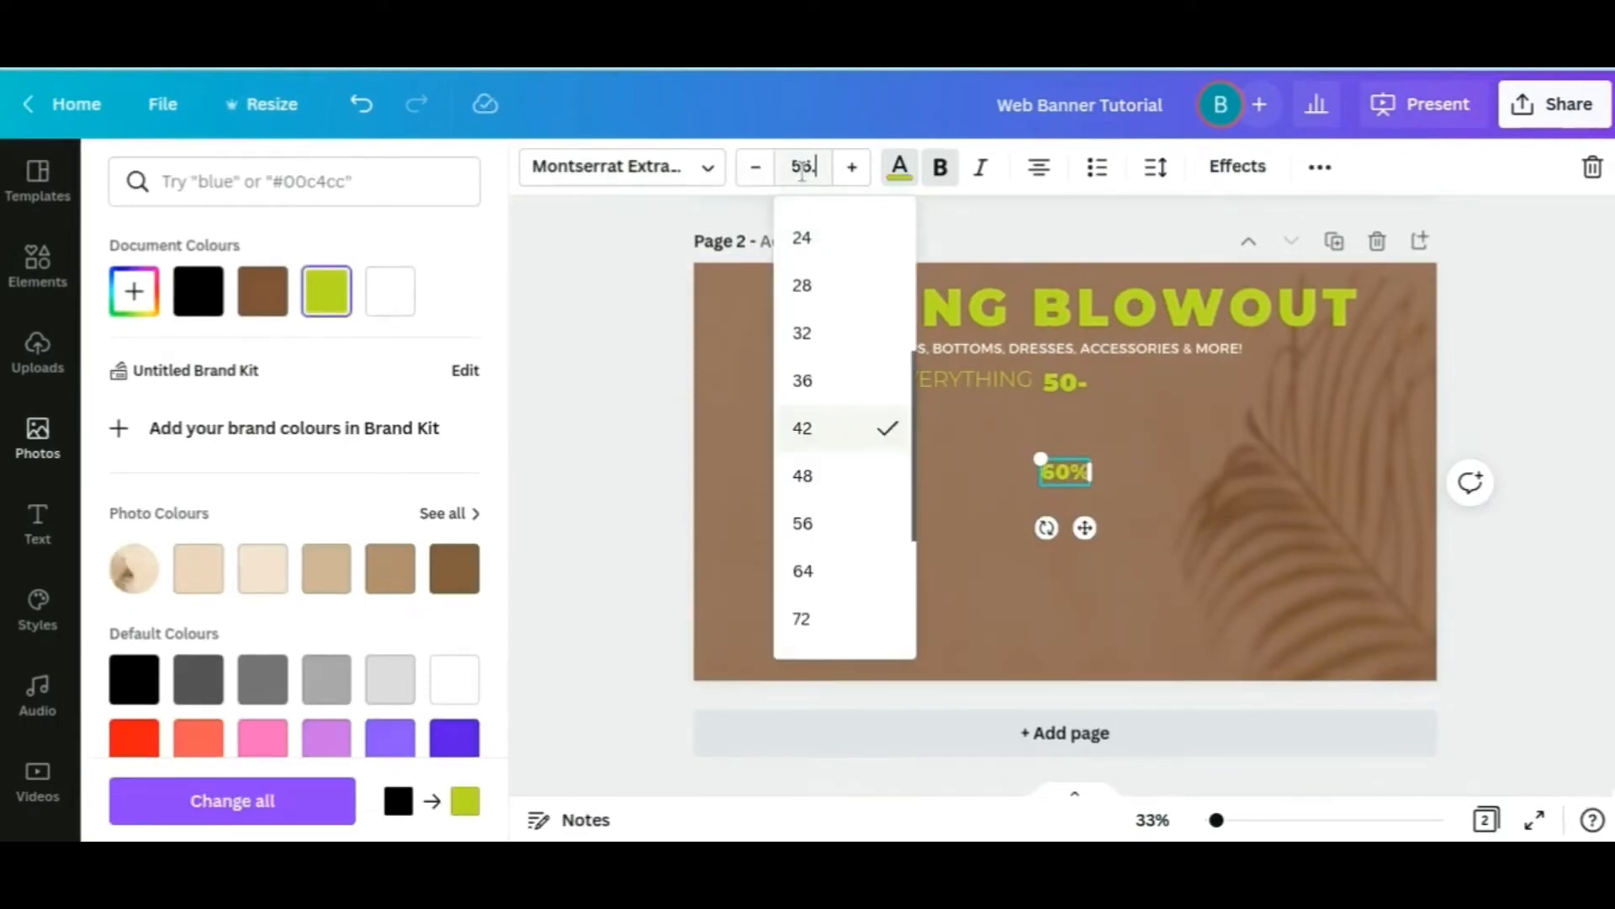
key("Return")
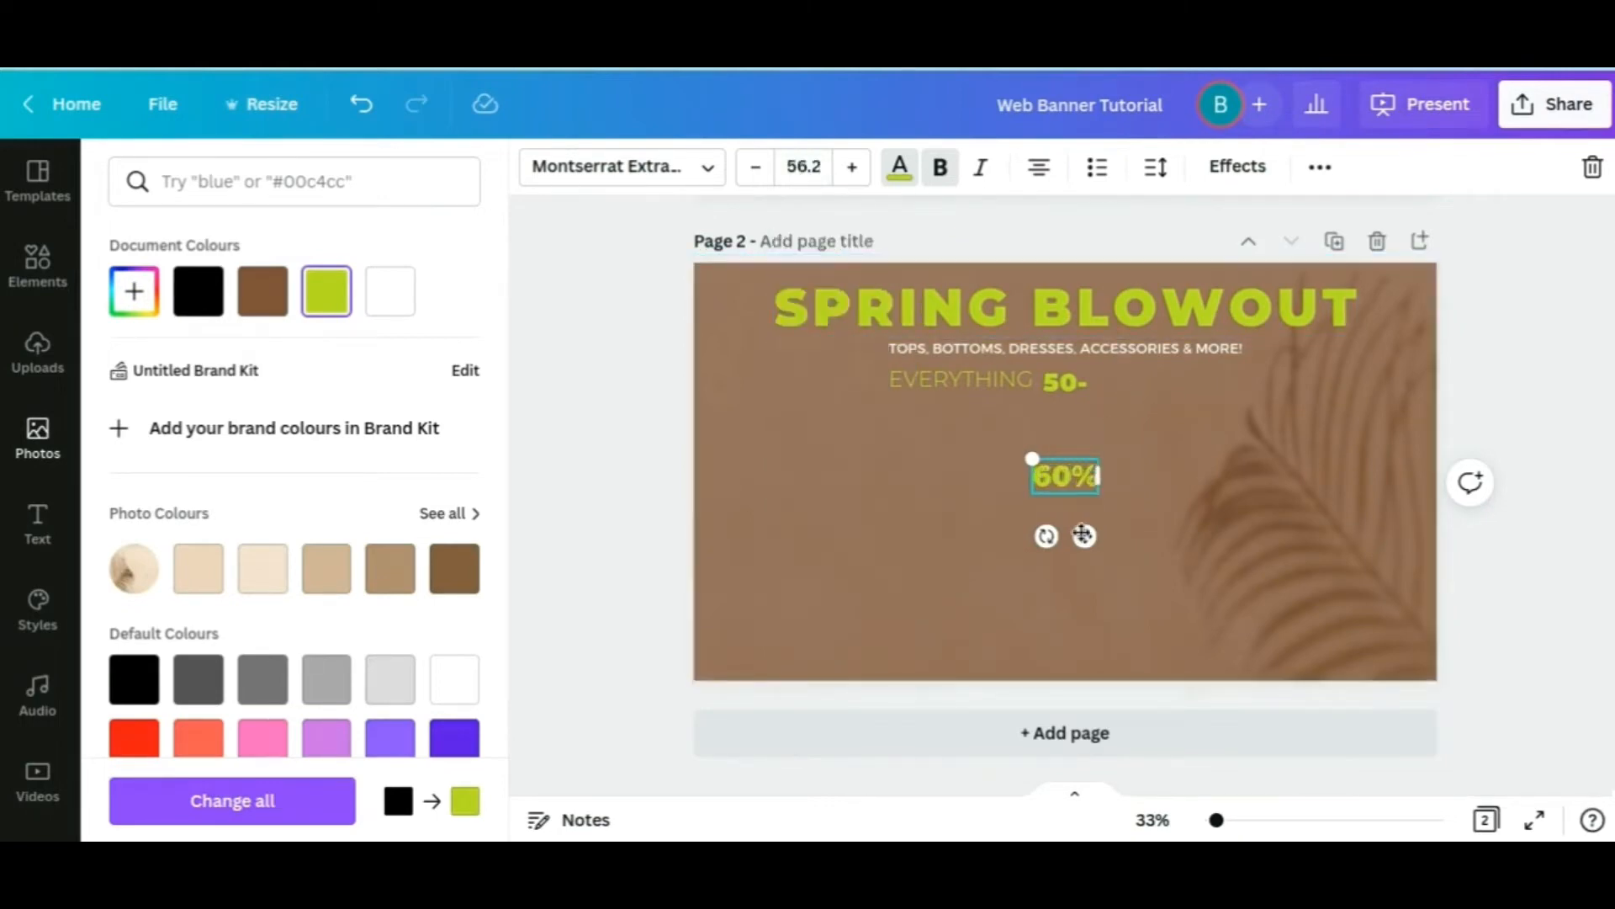
left_click(1134, 522)
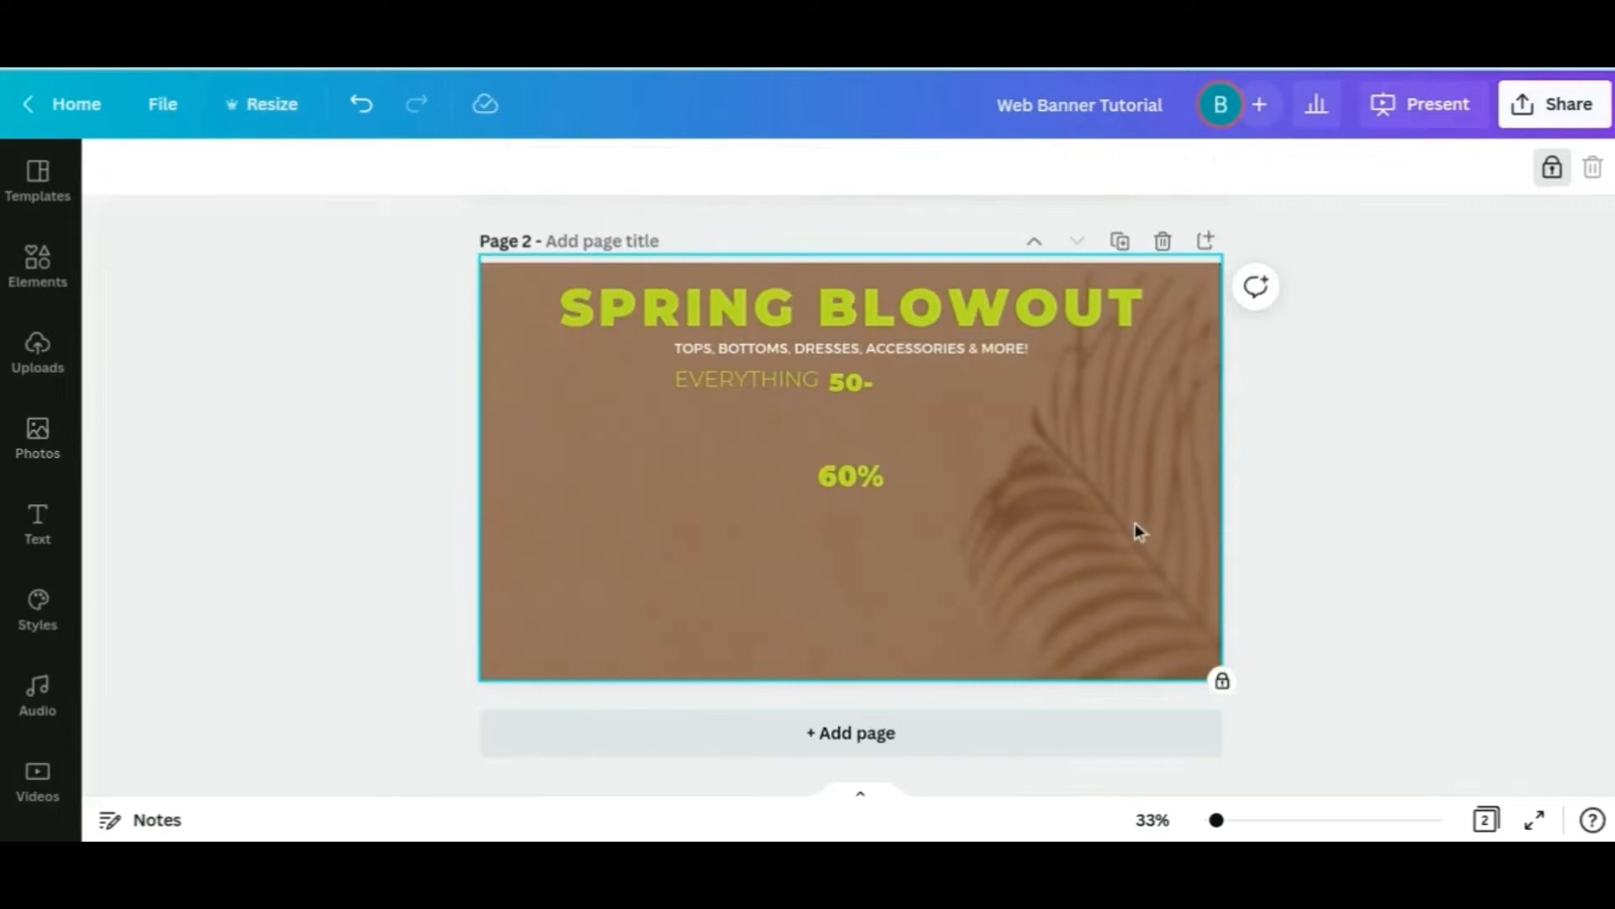
left_click(877, 486)
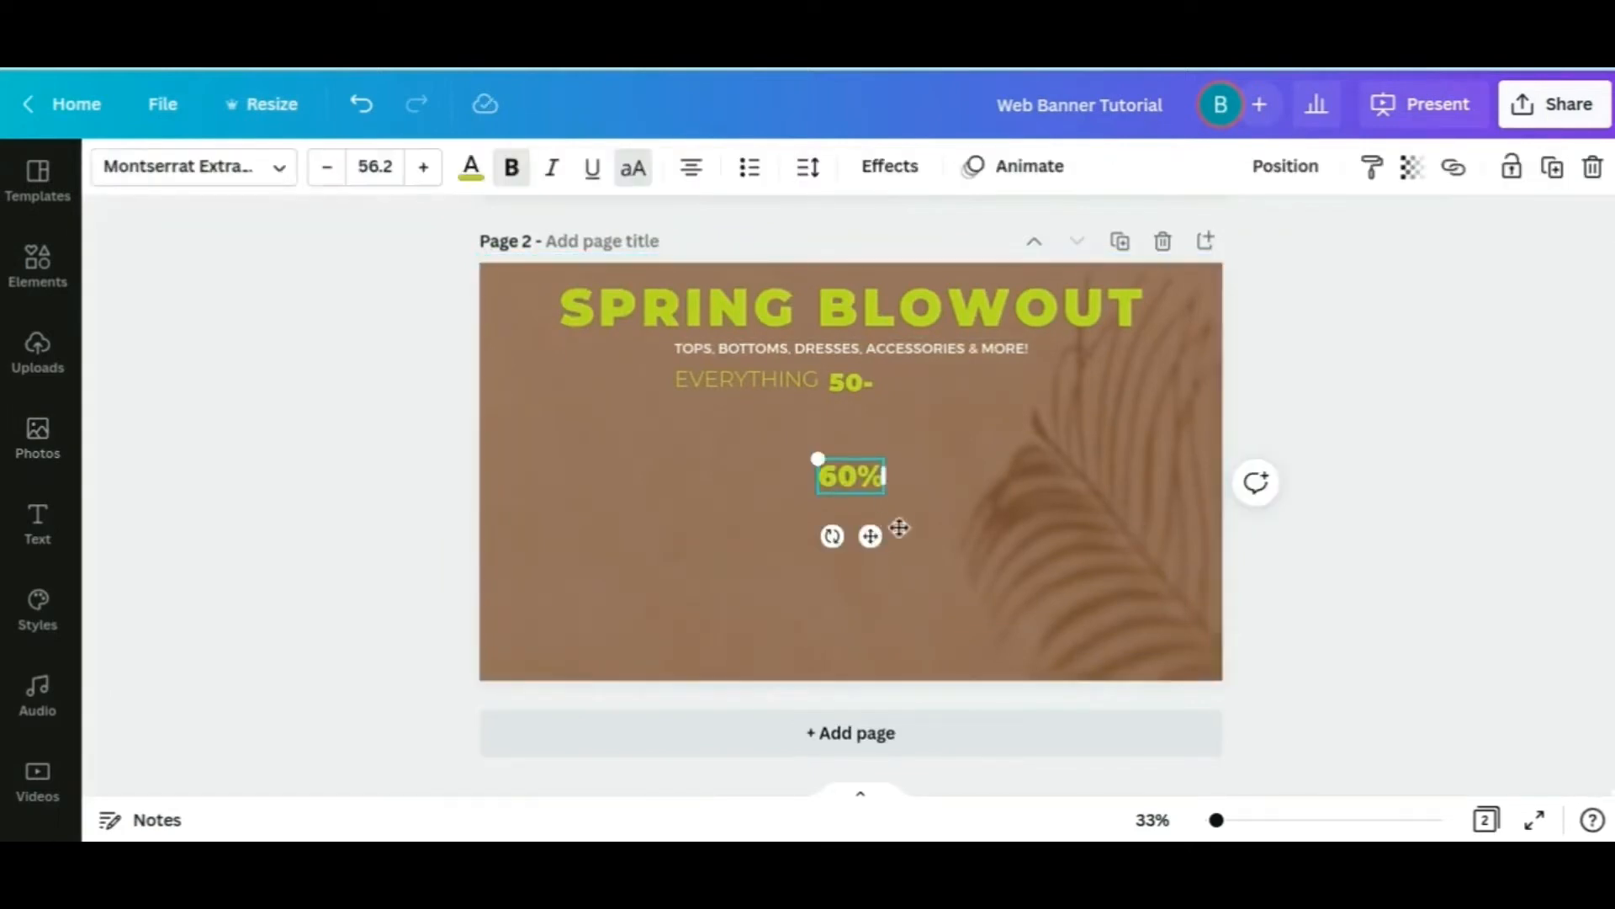
left_click_drag(899, 528, 934, 460)
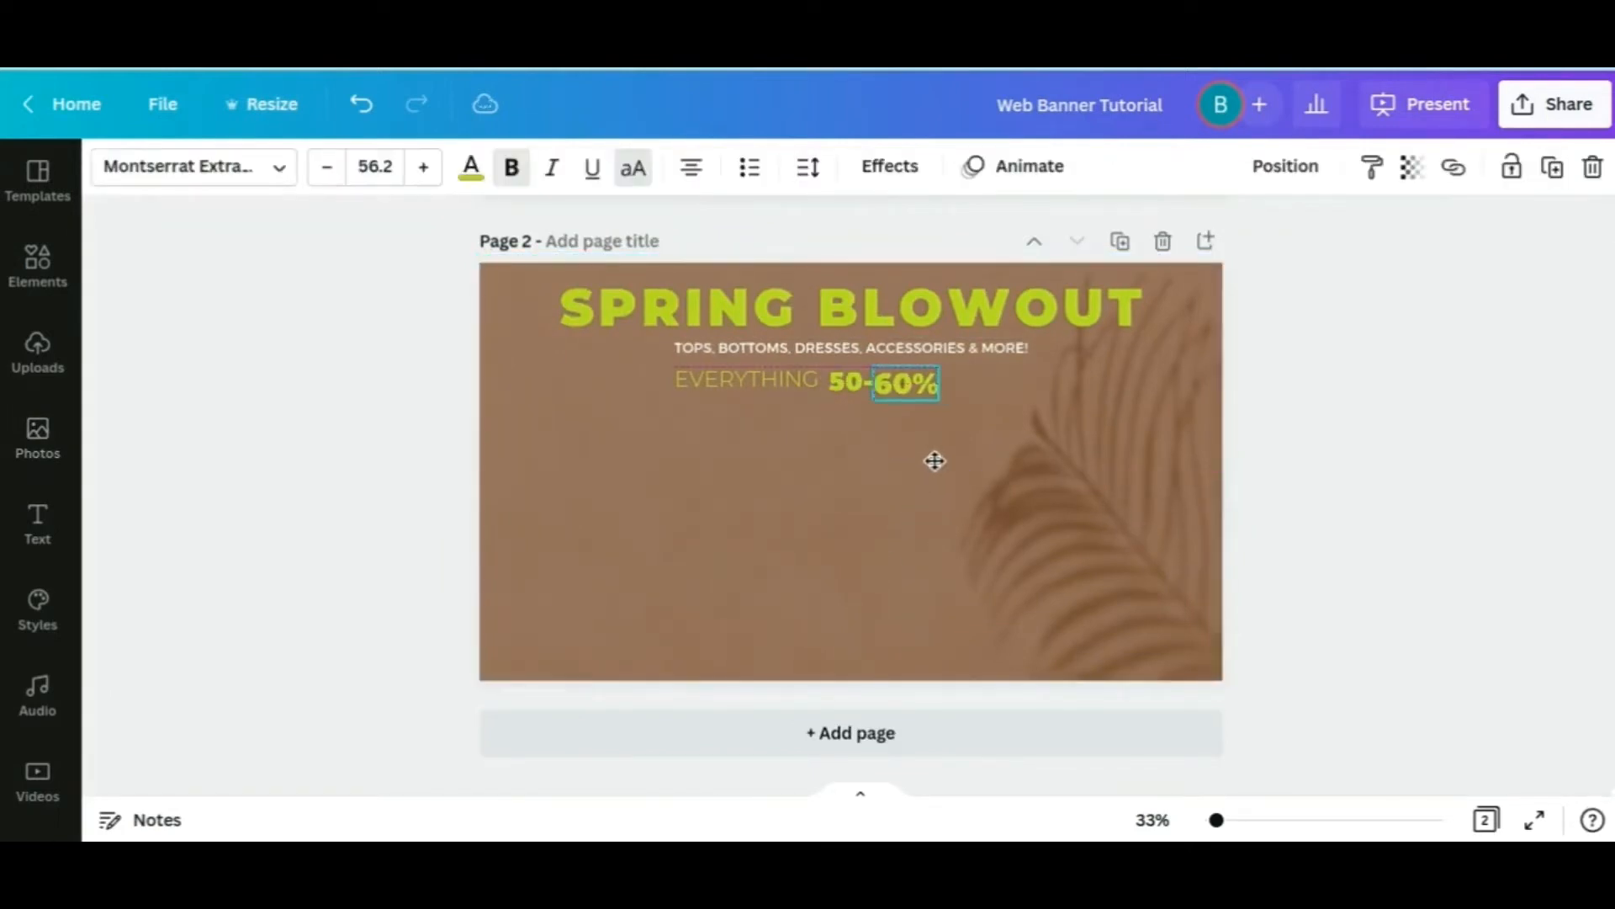
Add a new text "OFF" to the banner and colour it lime green
left_click(849, 523)
key("ctrl+v")
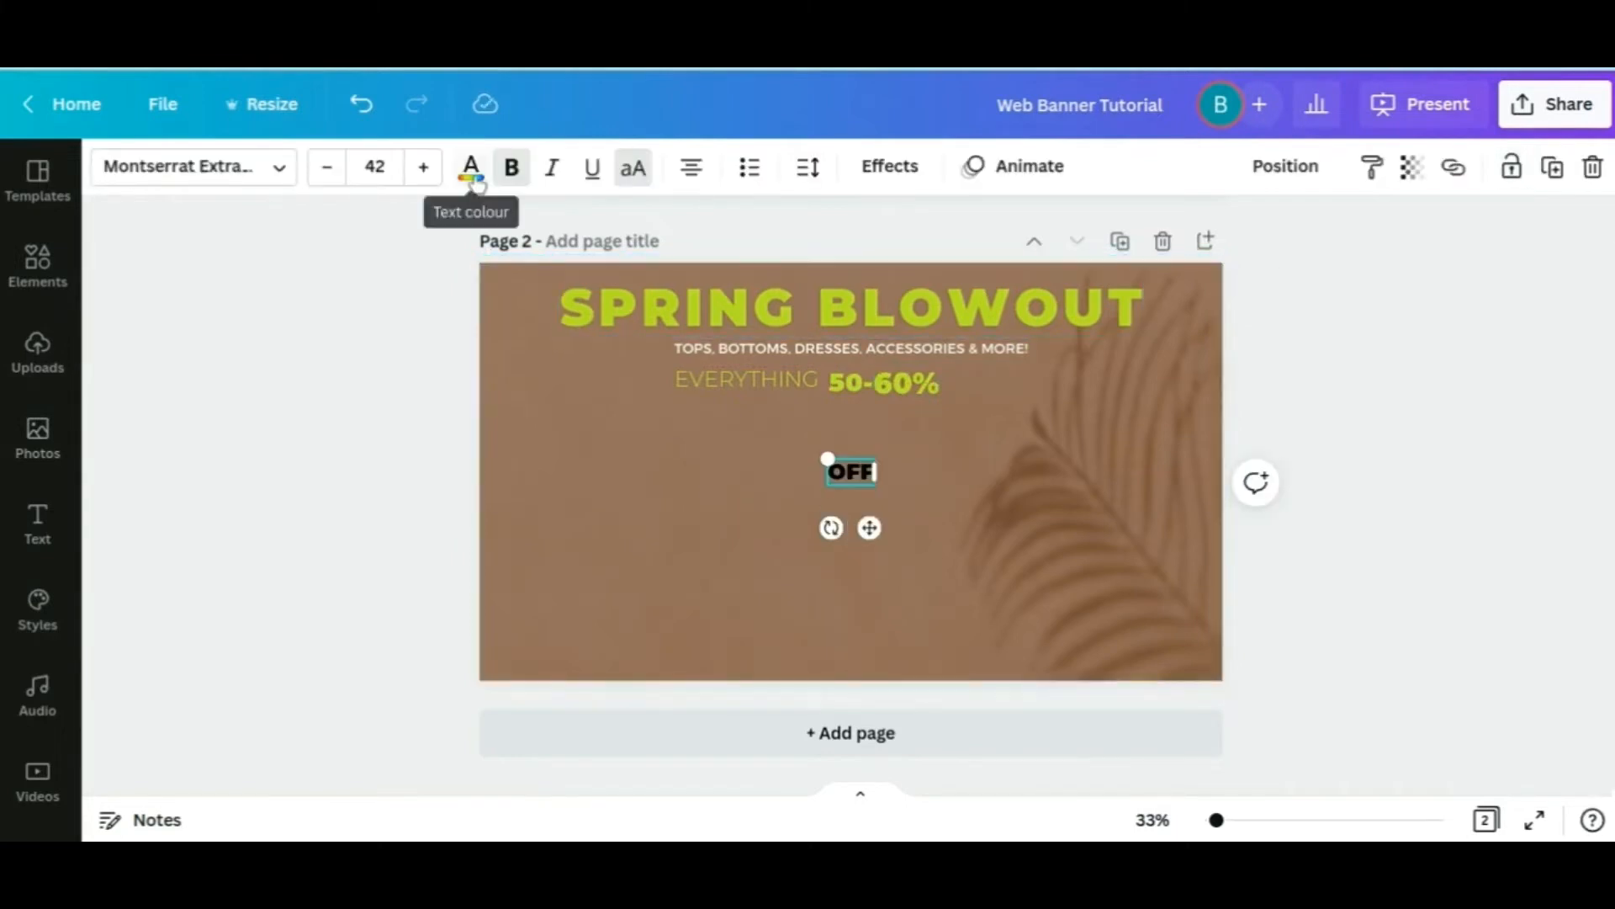
left_click(472, 173)
left_click(324, 300)
left_click(926, 523)
left_click(850, 472)
left_click(481, 175)
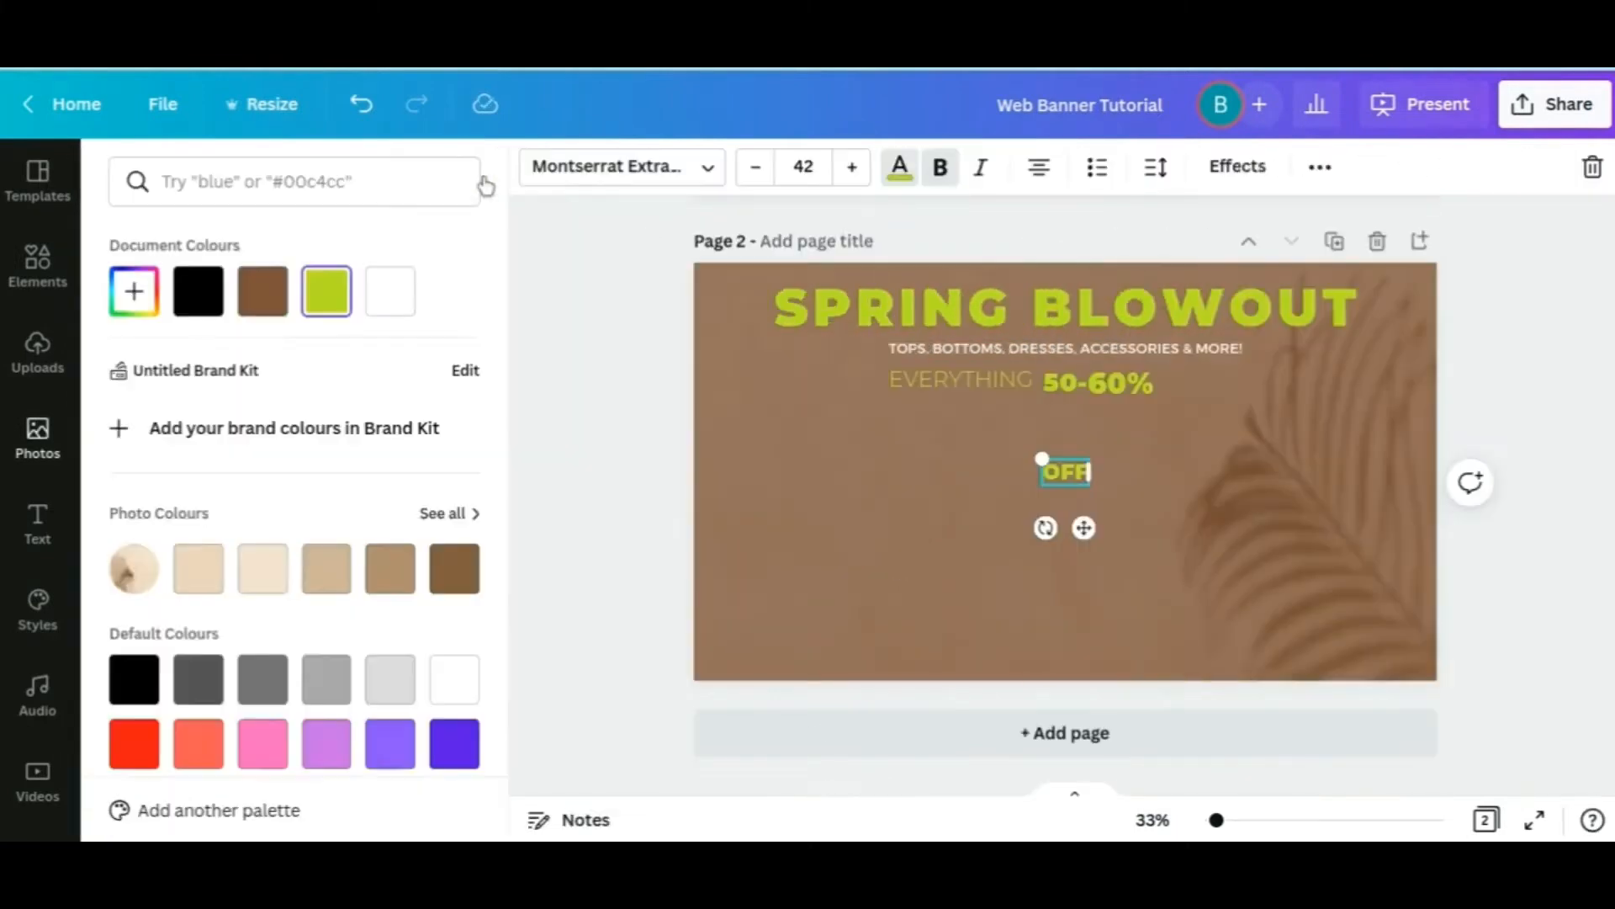
Set "OFF" to font size 50.7 and place it right after "60%" on the discount line
left_click(803, 166)
type("50.7")
key("Return")
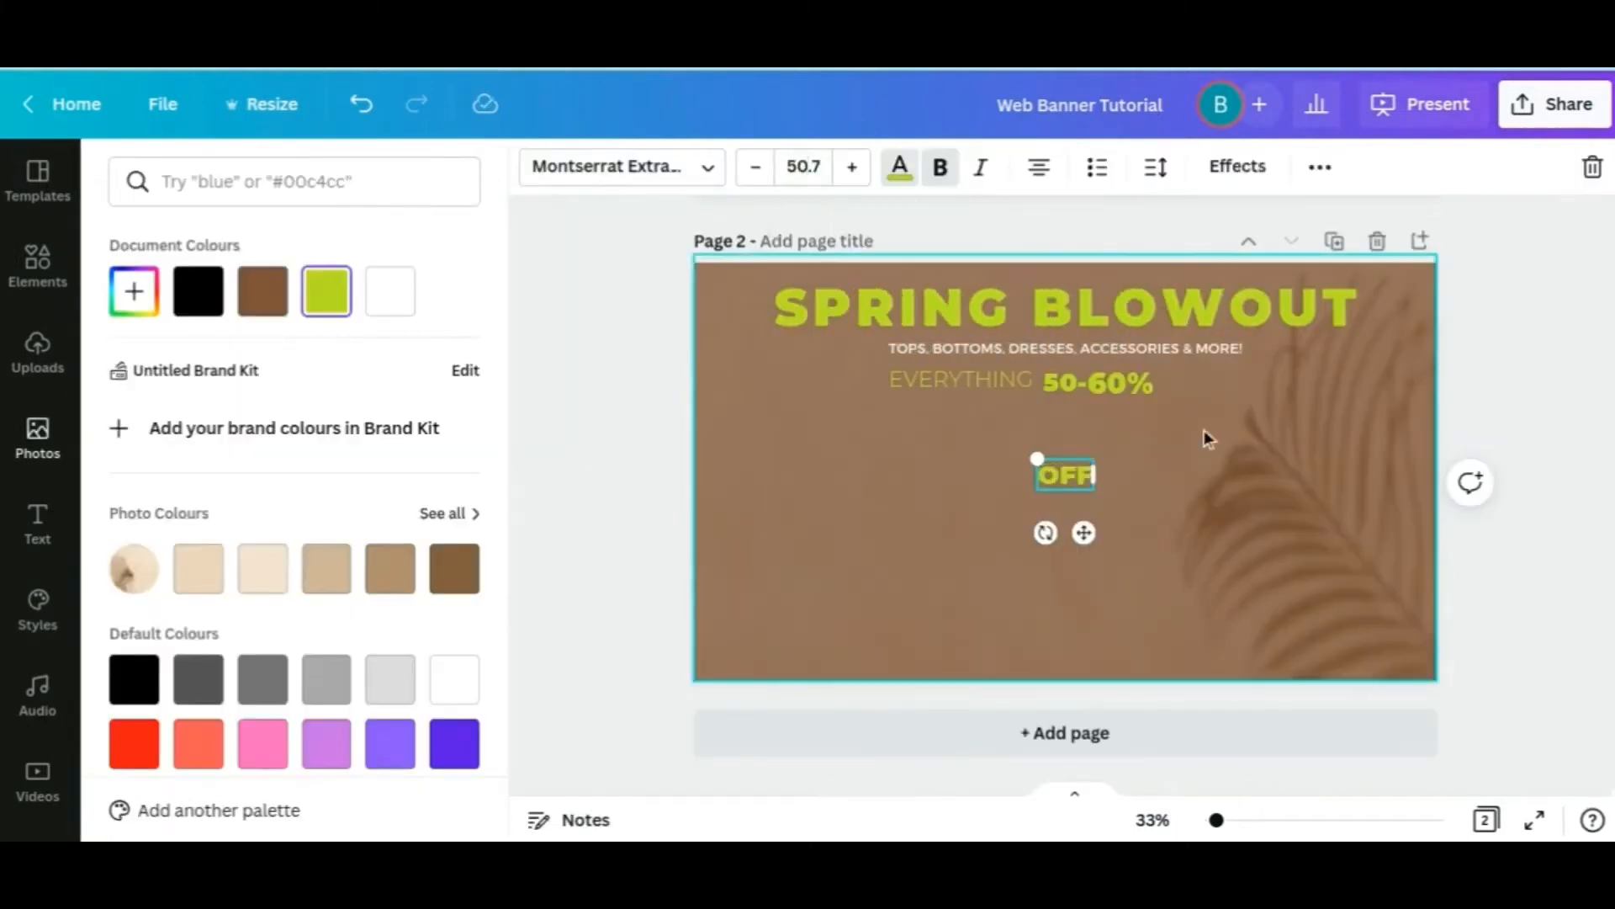
left_click(877, 529)
left_click(850, 473)
left_click_drag(867, 530, 1001, 438)
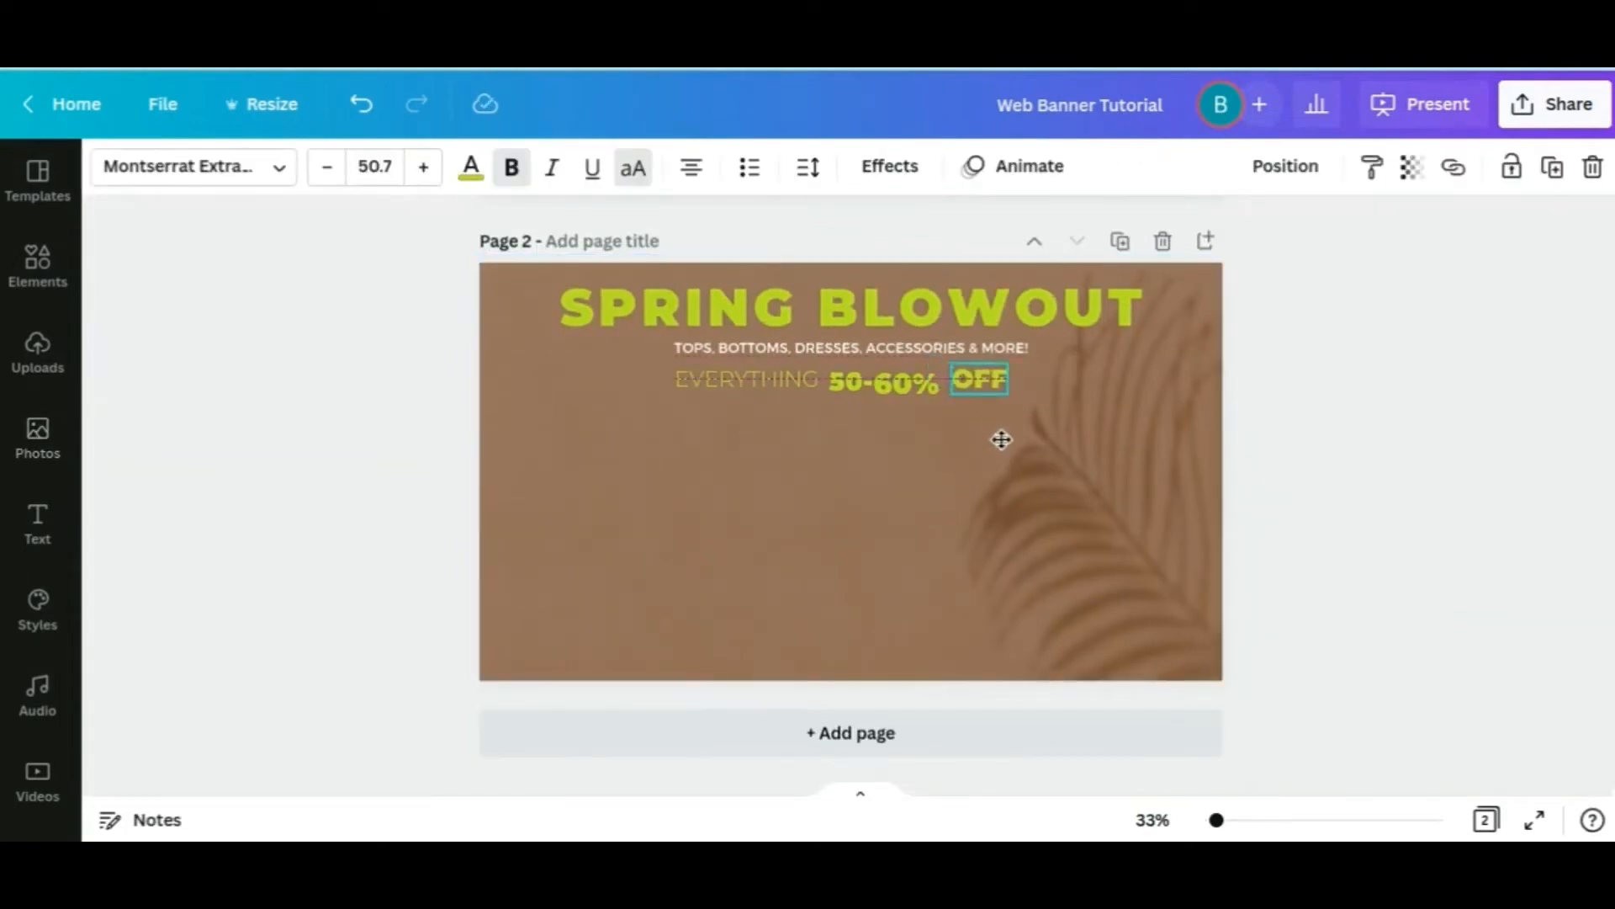
left_click(1208, 520)
Add a brown rectangle, shrink it to a small button-sized bar and place it just below the discount line
scroll(651, 663, "up", 1)
left_click(652, 665)
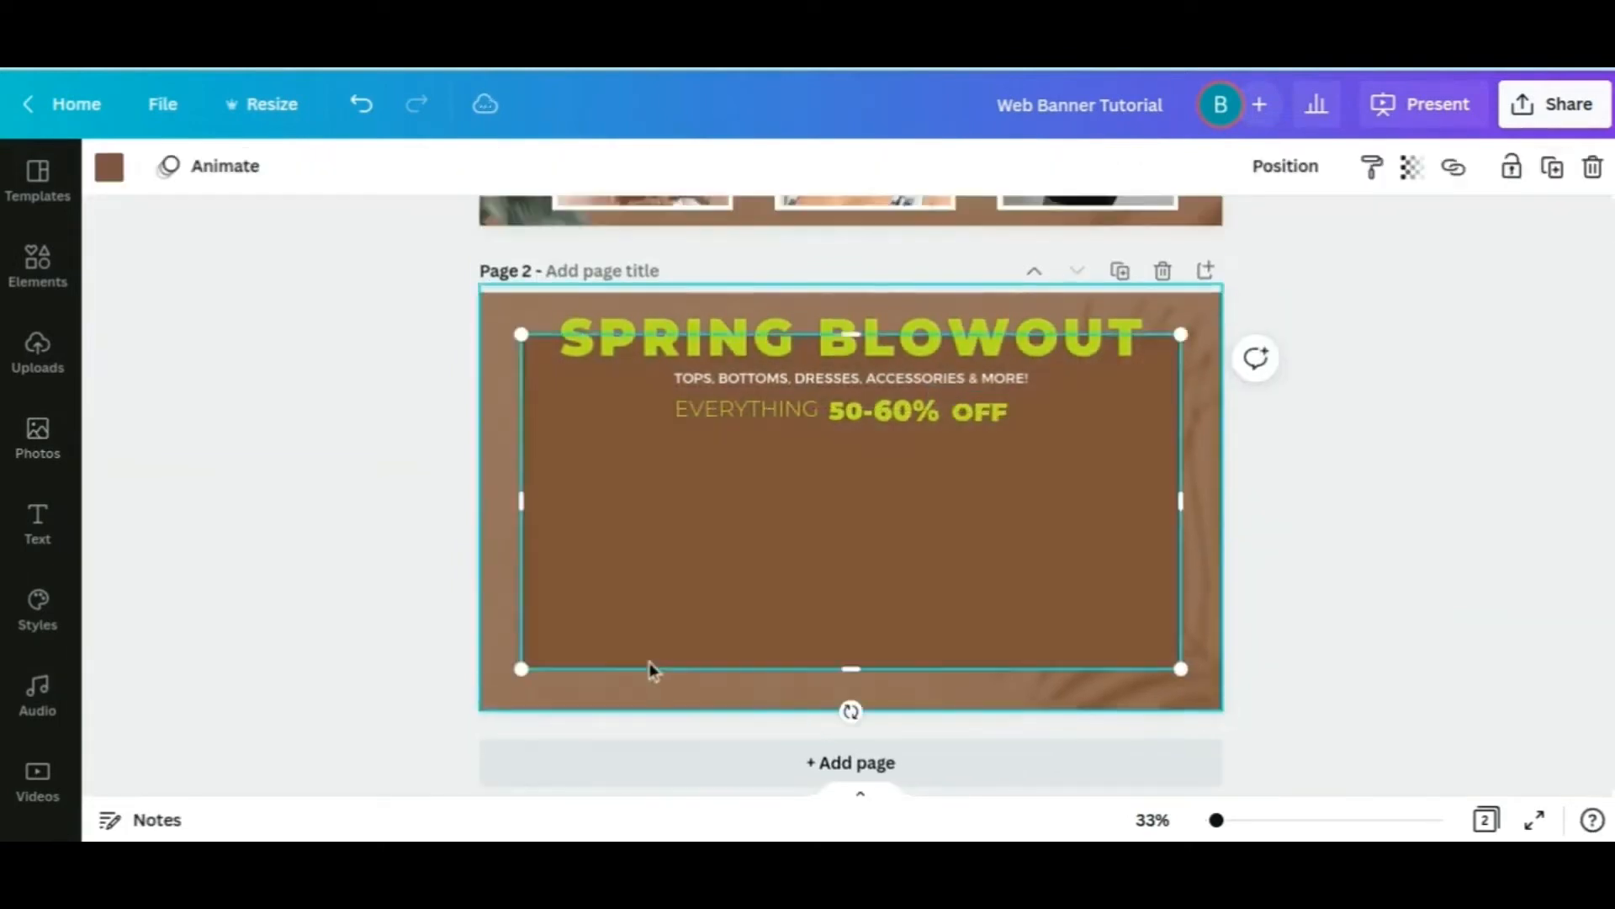
left_click_drag(854, 334, 878, 461)
left_click_drag(851, 670, 873, 526)
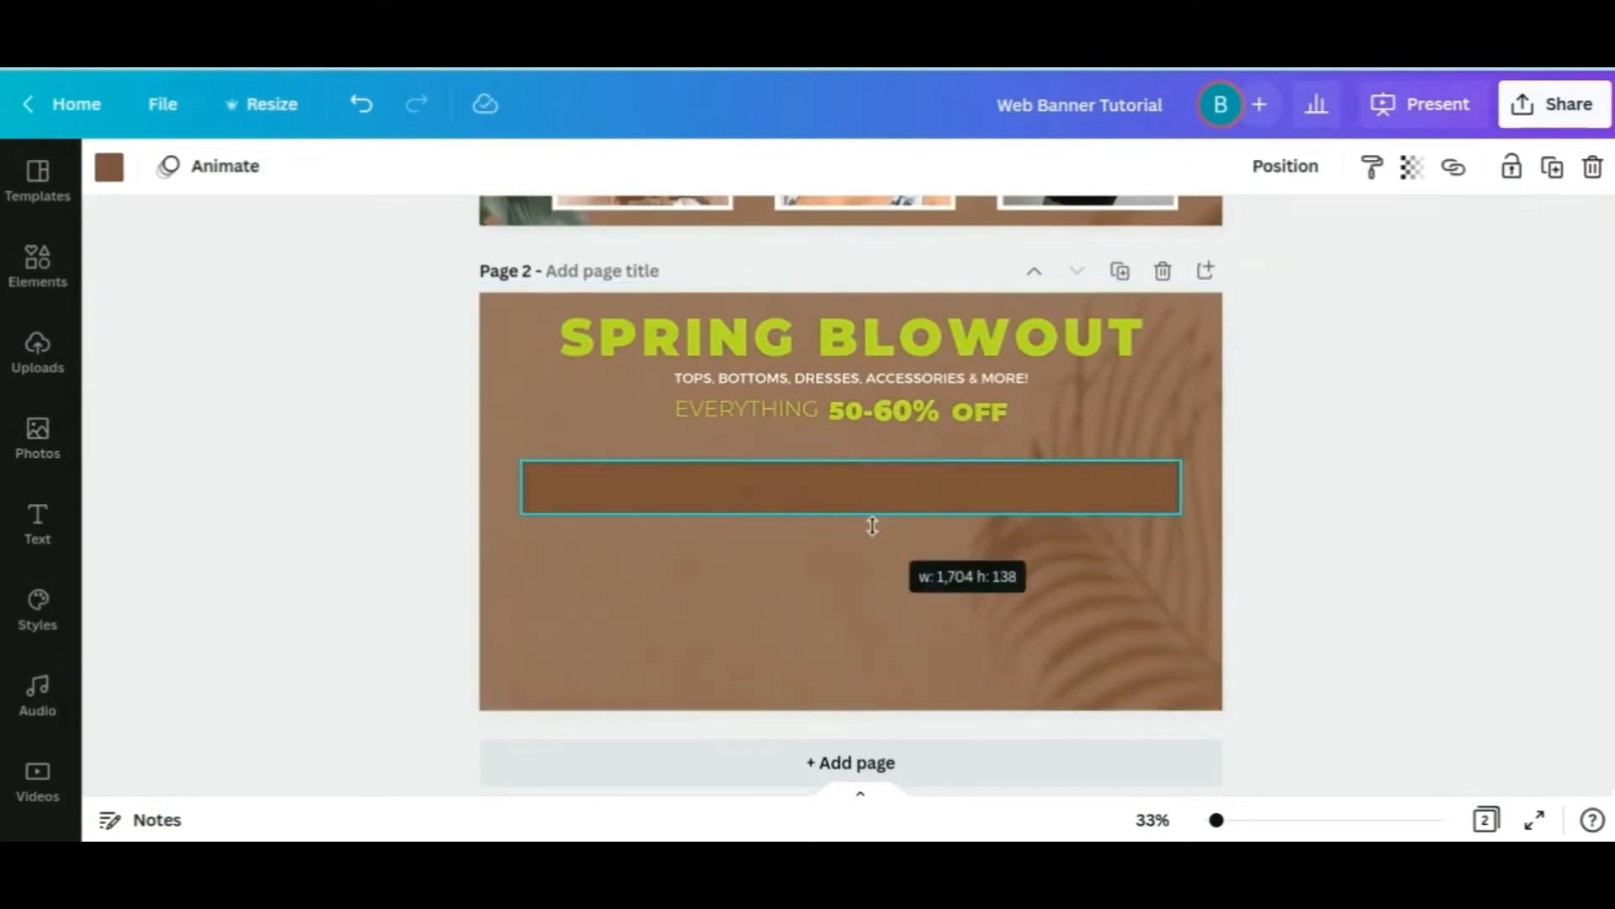
left_click_drag(520, 487, 966, 493)
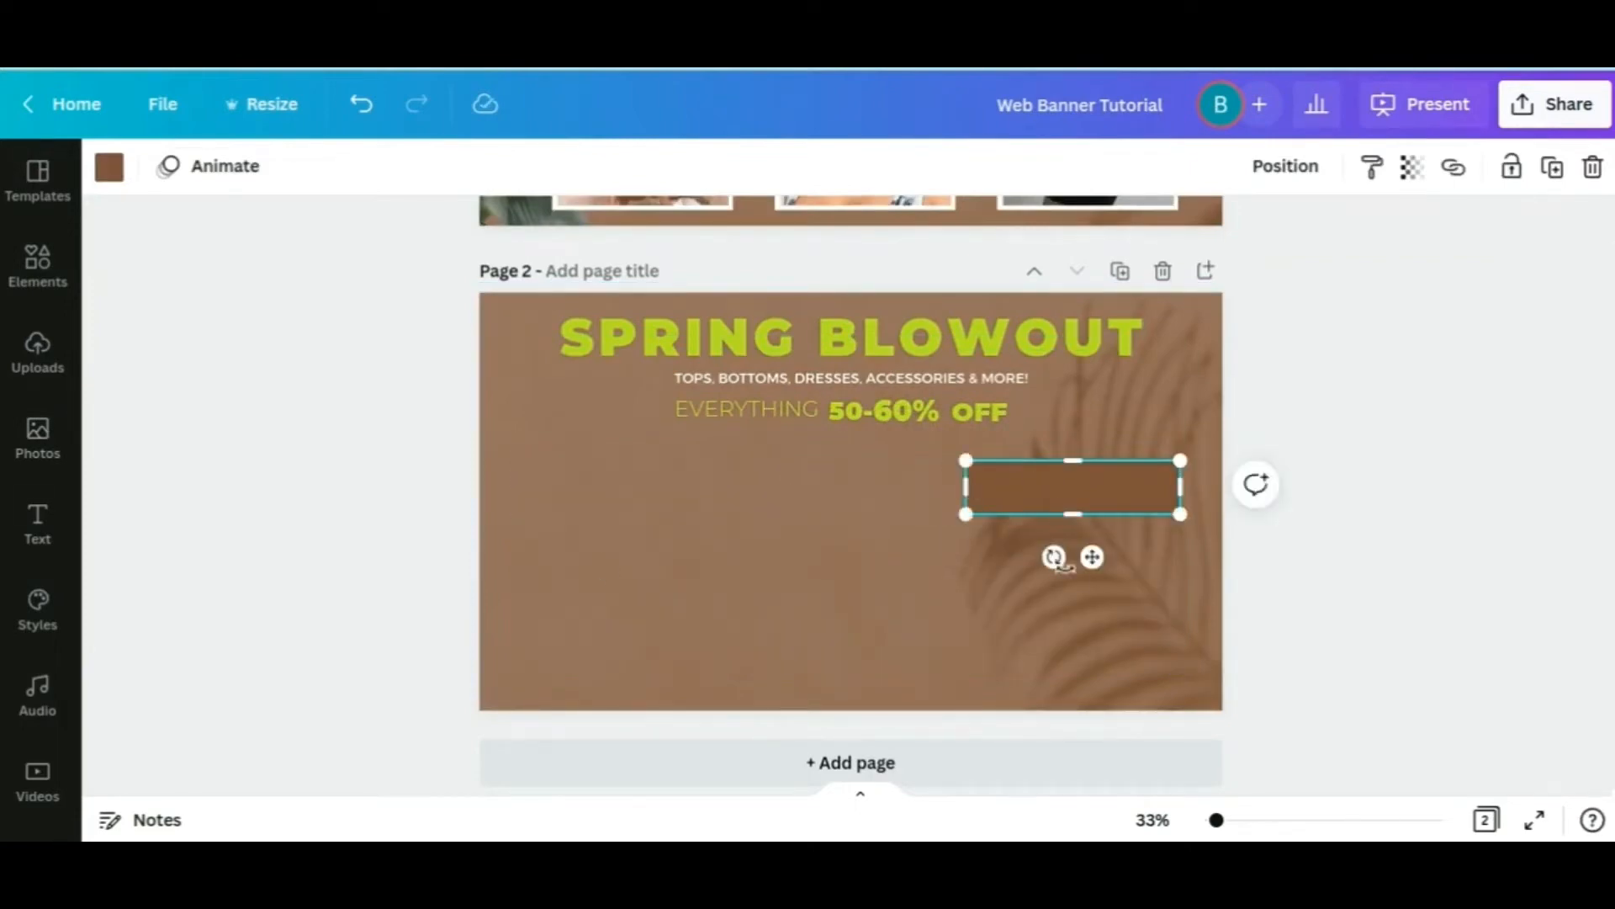
left_click_drag(1092, 556, 847, 464)
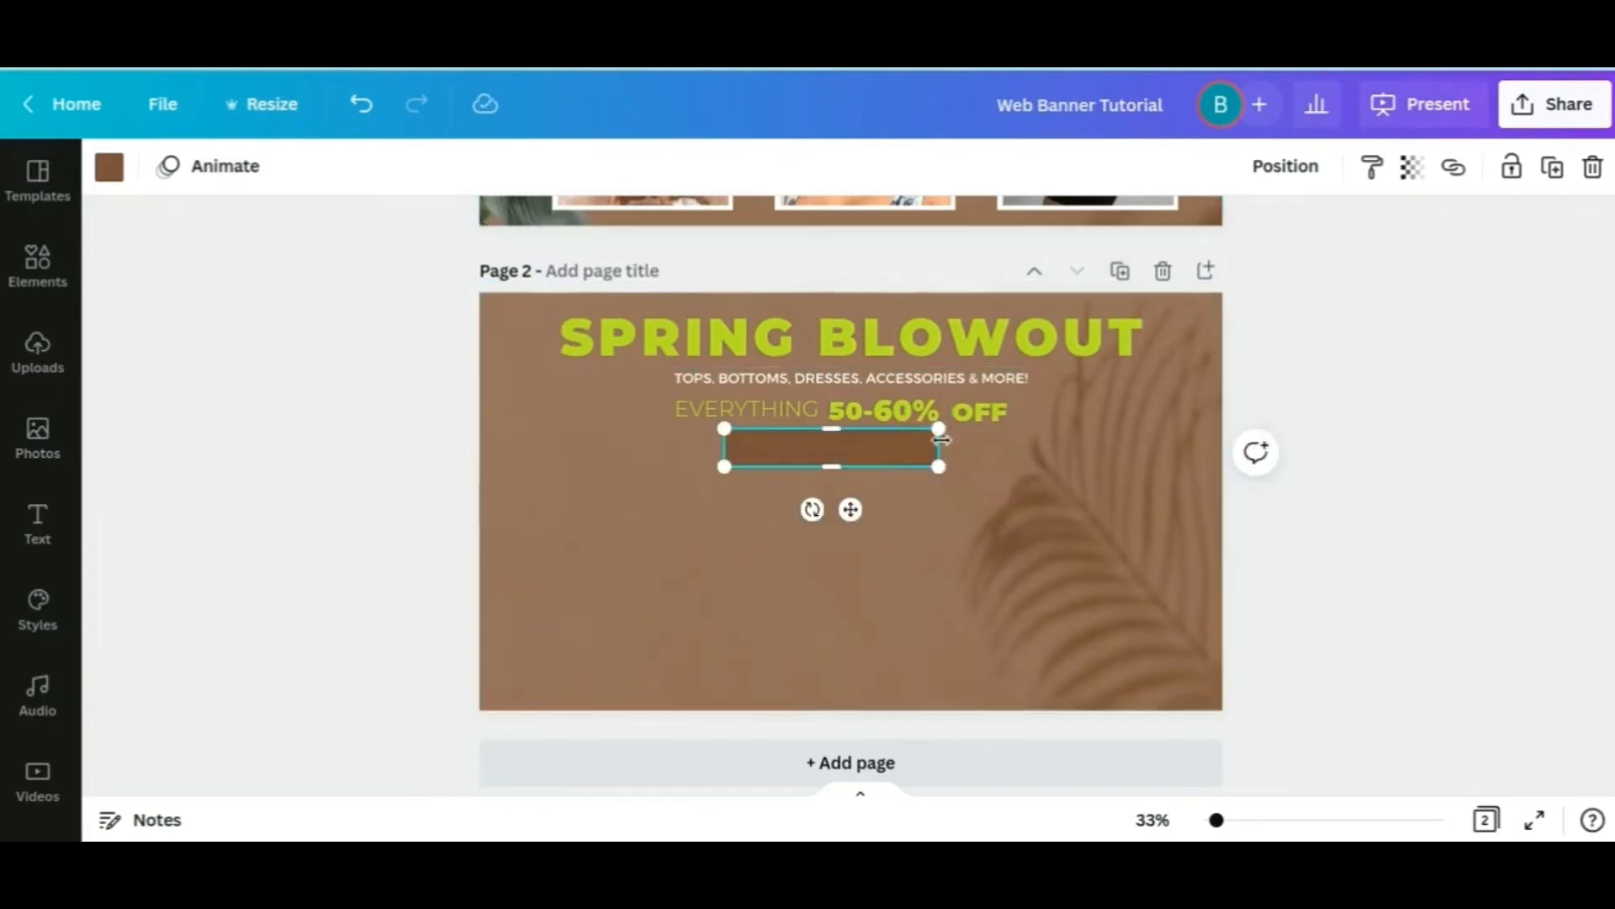
left_click_drag(939, 447, 927, 440)
Align the bar to the horizontal centre of the page and fill it with white
left_click(1286, 166)
left_click(1200, 387)
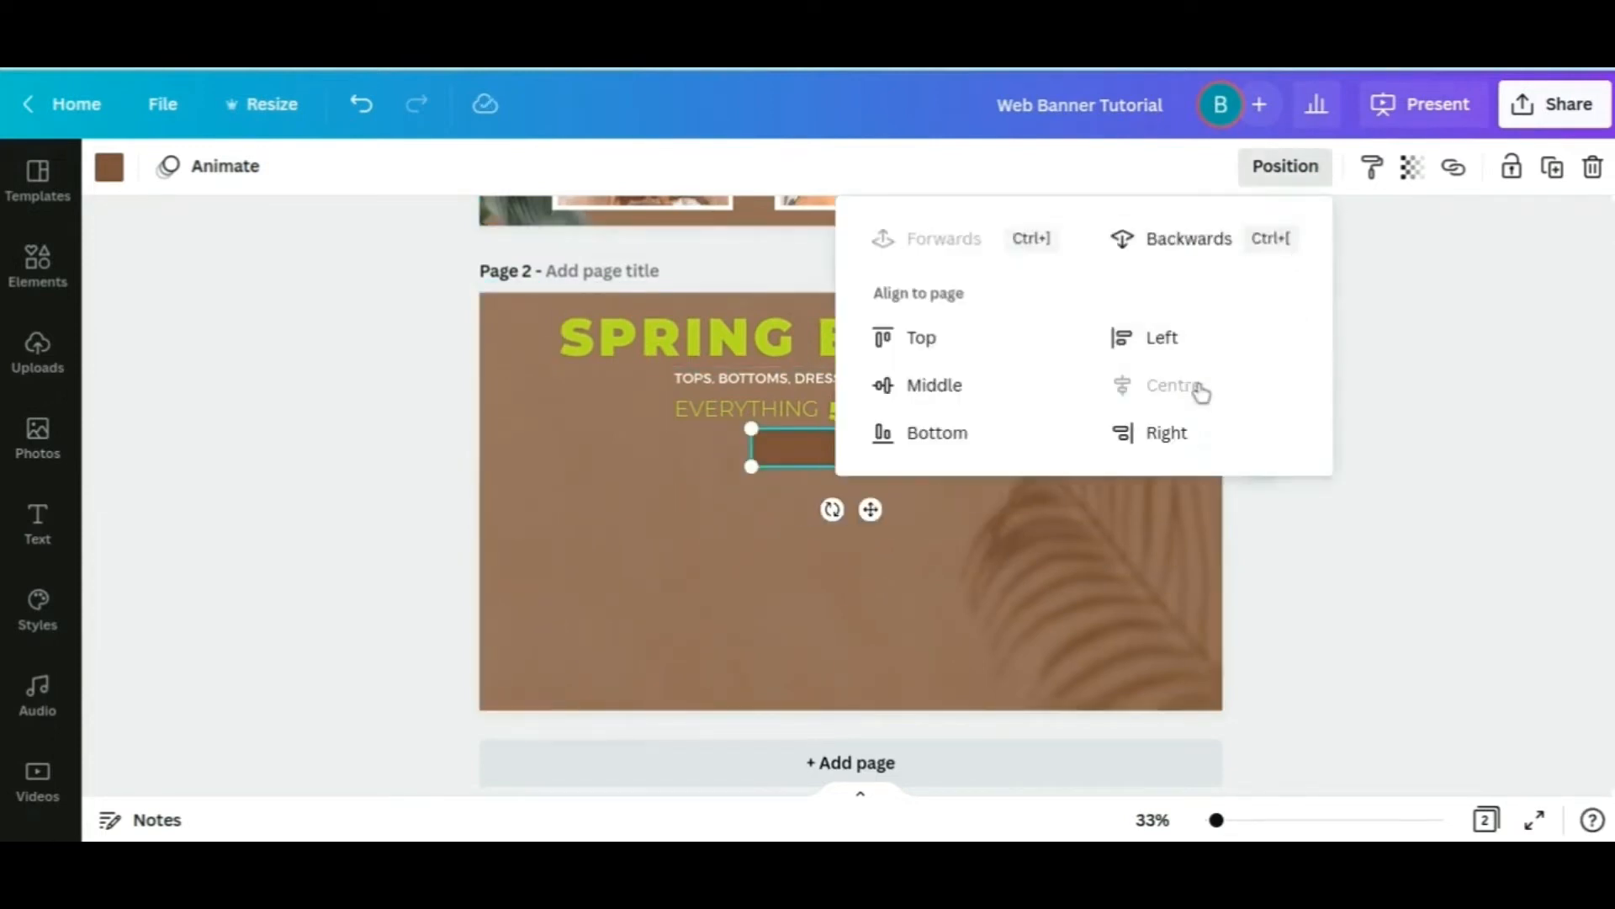
left_click(110, 168)
left_click(390, 291)
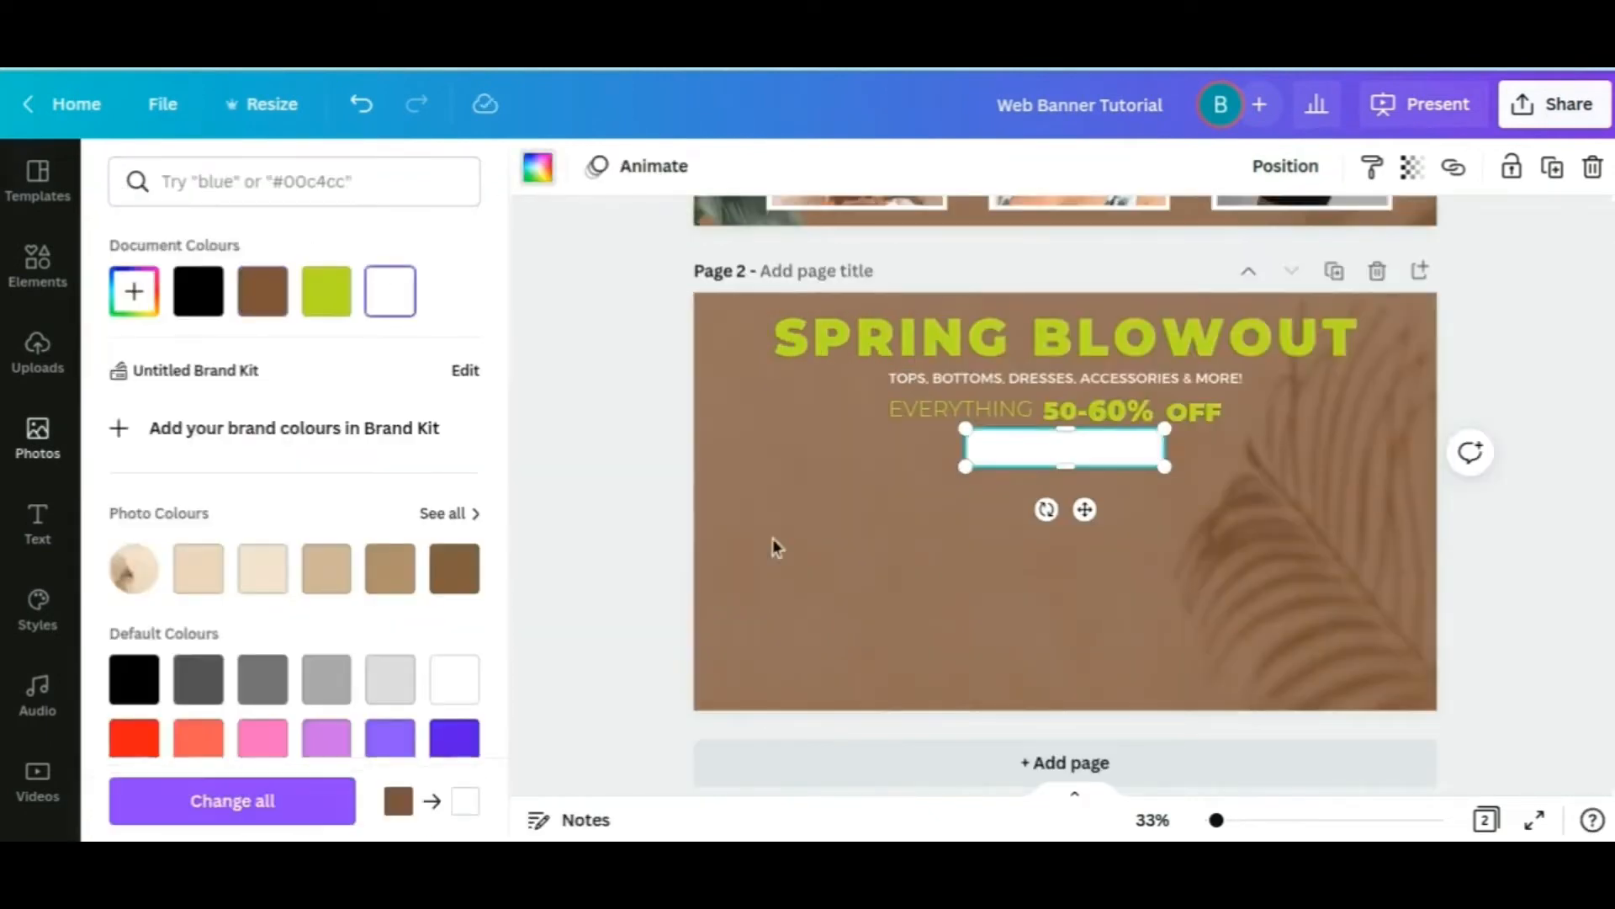
left_click(1032, 502)
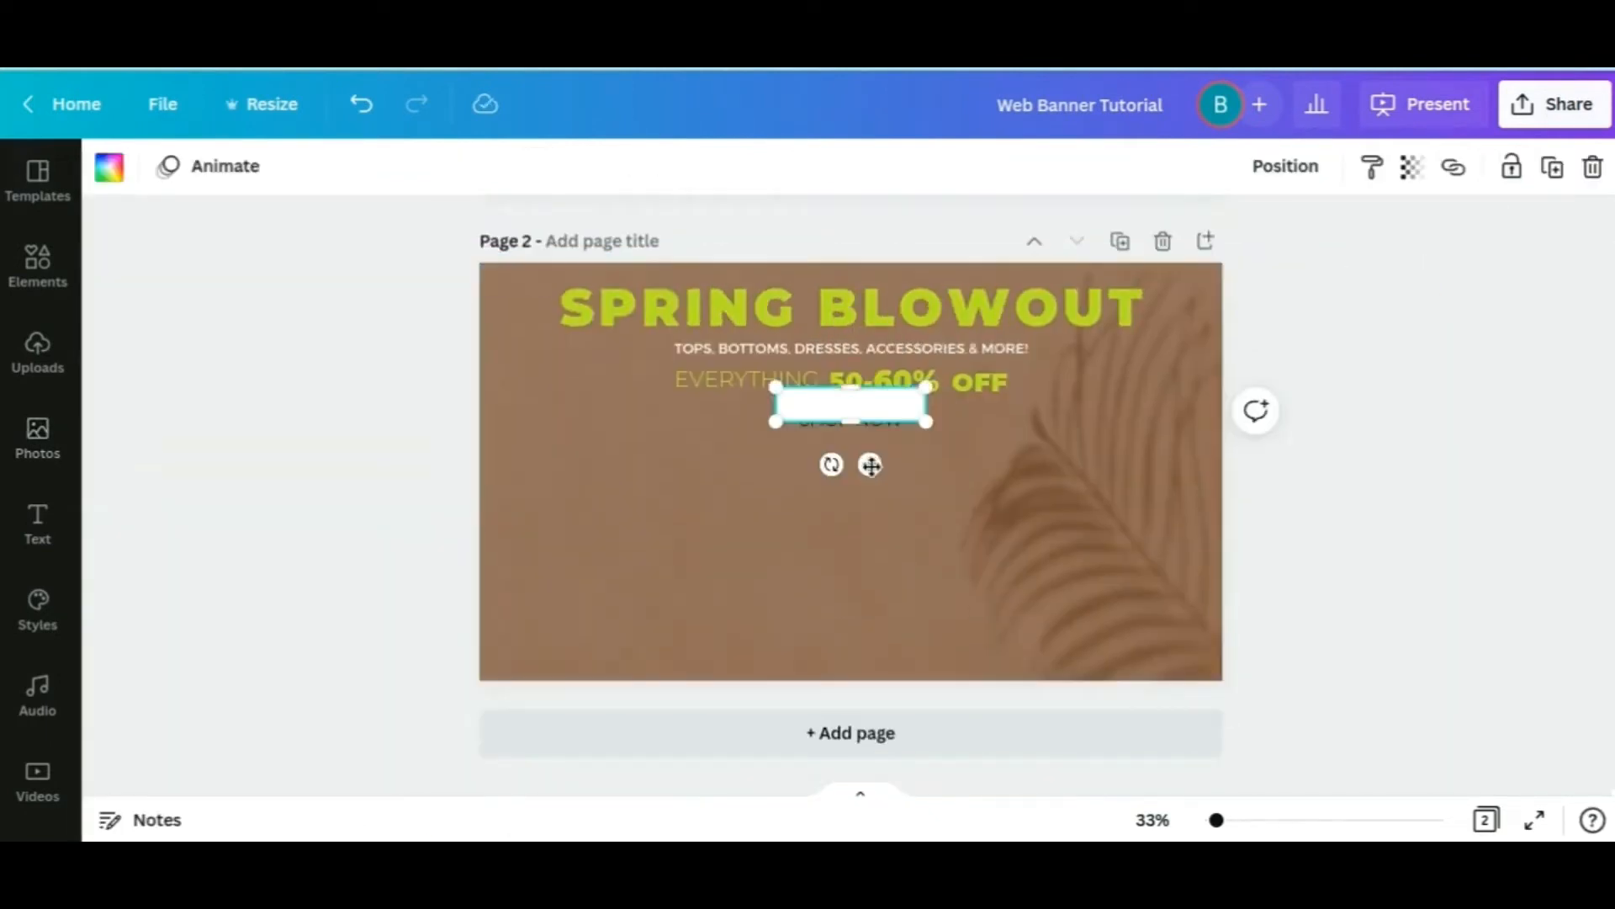
Shift the white bar slightly down over "SHOP NOW" and send it backwards behind that text
left_click_drag(871, 464, 871, 475)
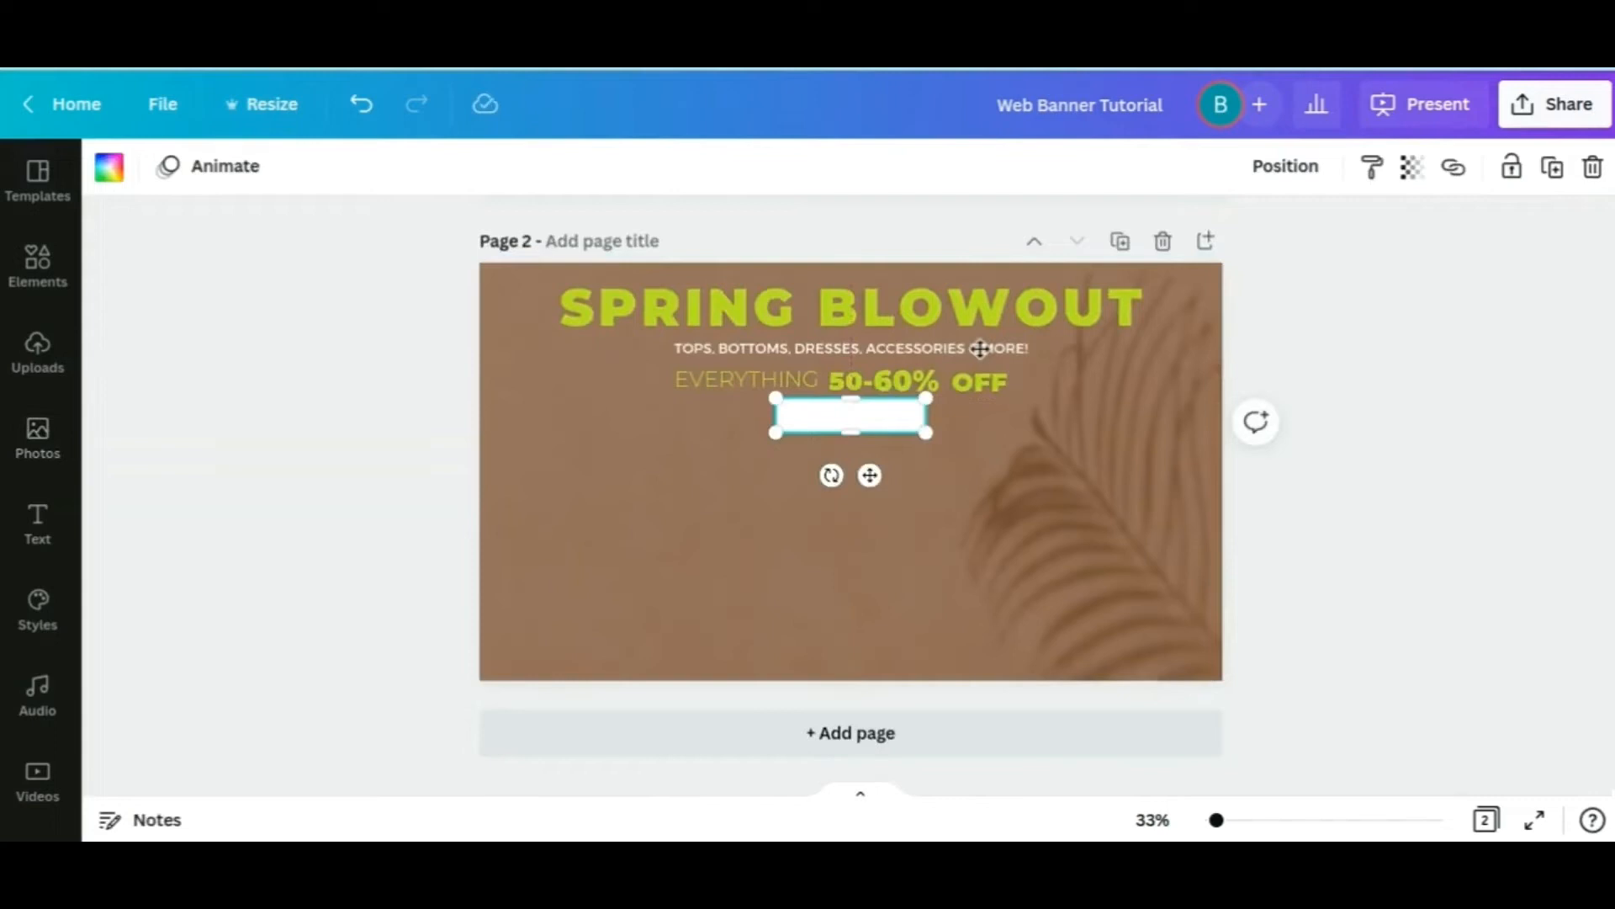
left_click(1287, 168)
left_click(1218, 239)
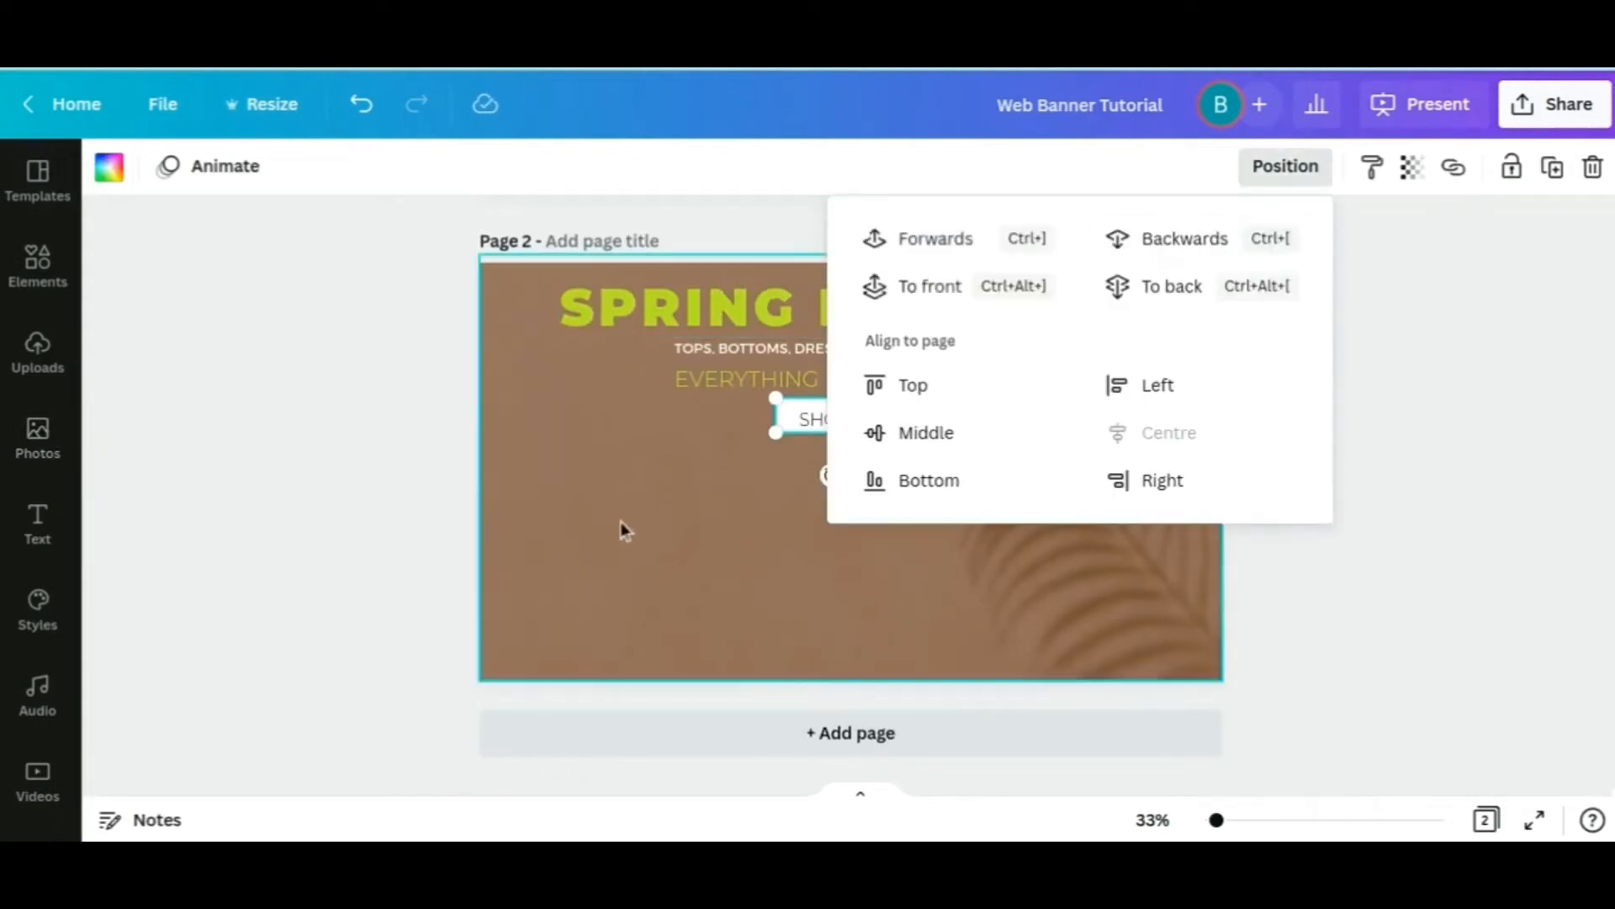
left_click(703, 555)
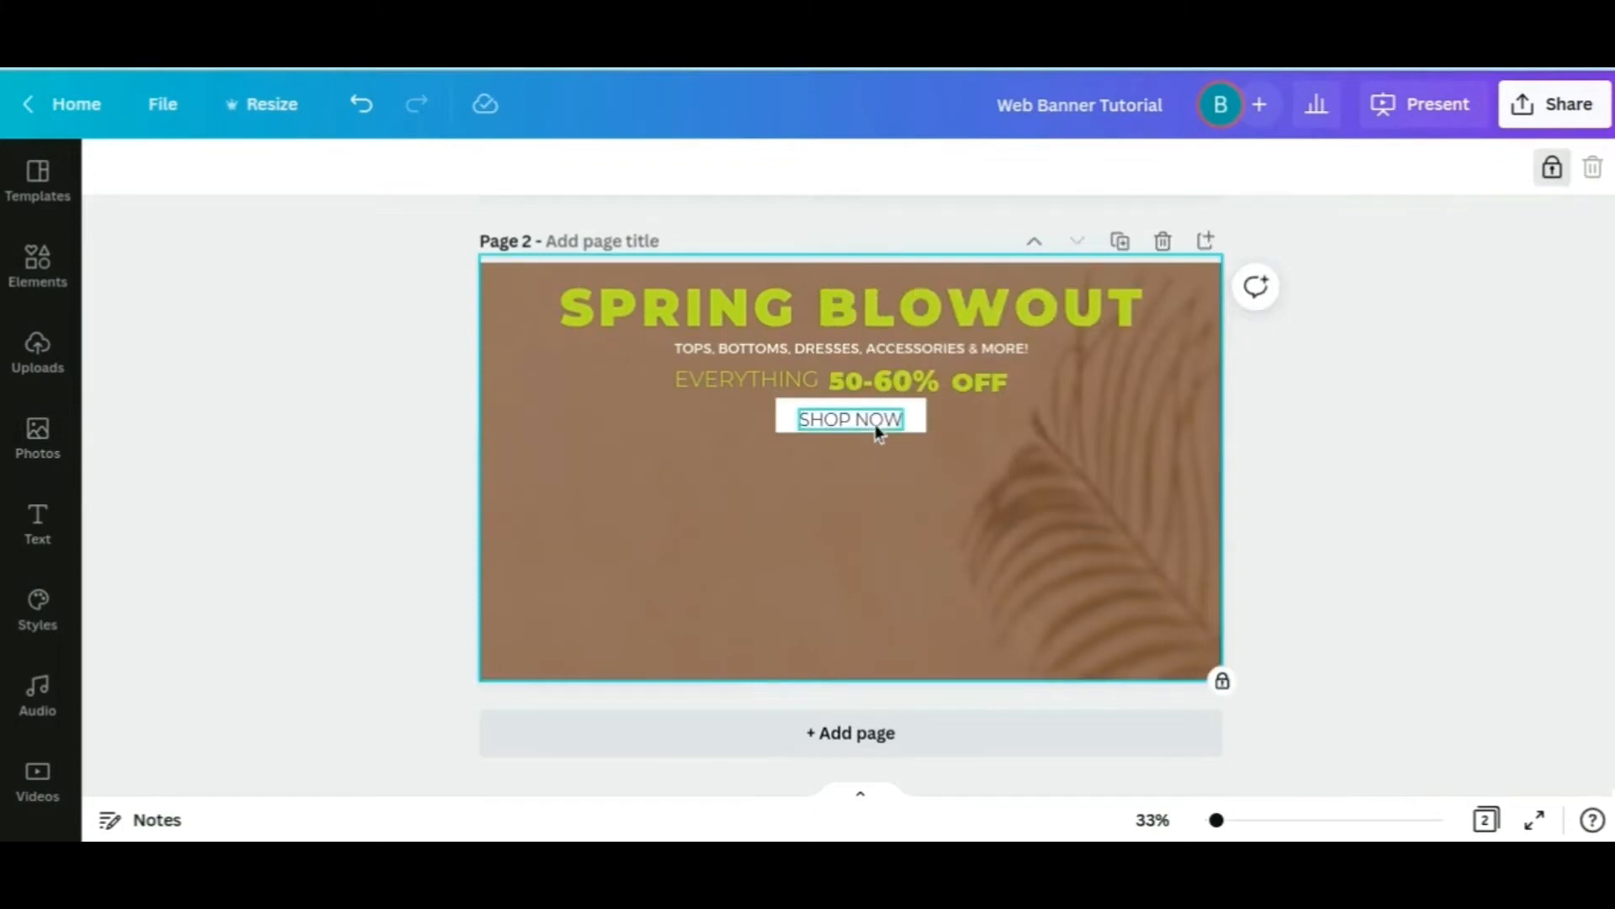
Insert the uploaded photo of dark leaves against a pale wall into the banner
left_click(32, 370)
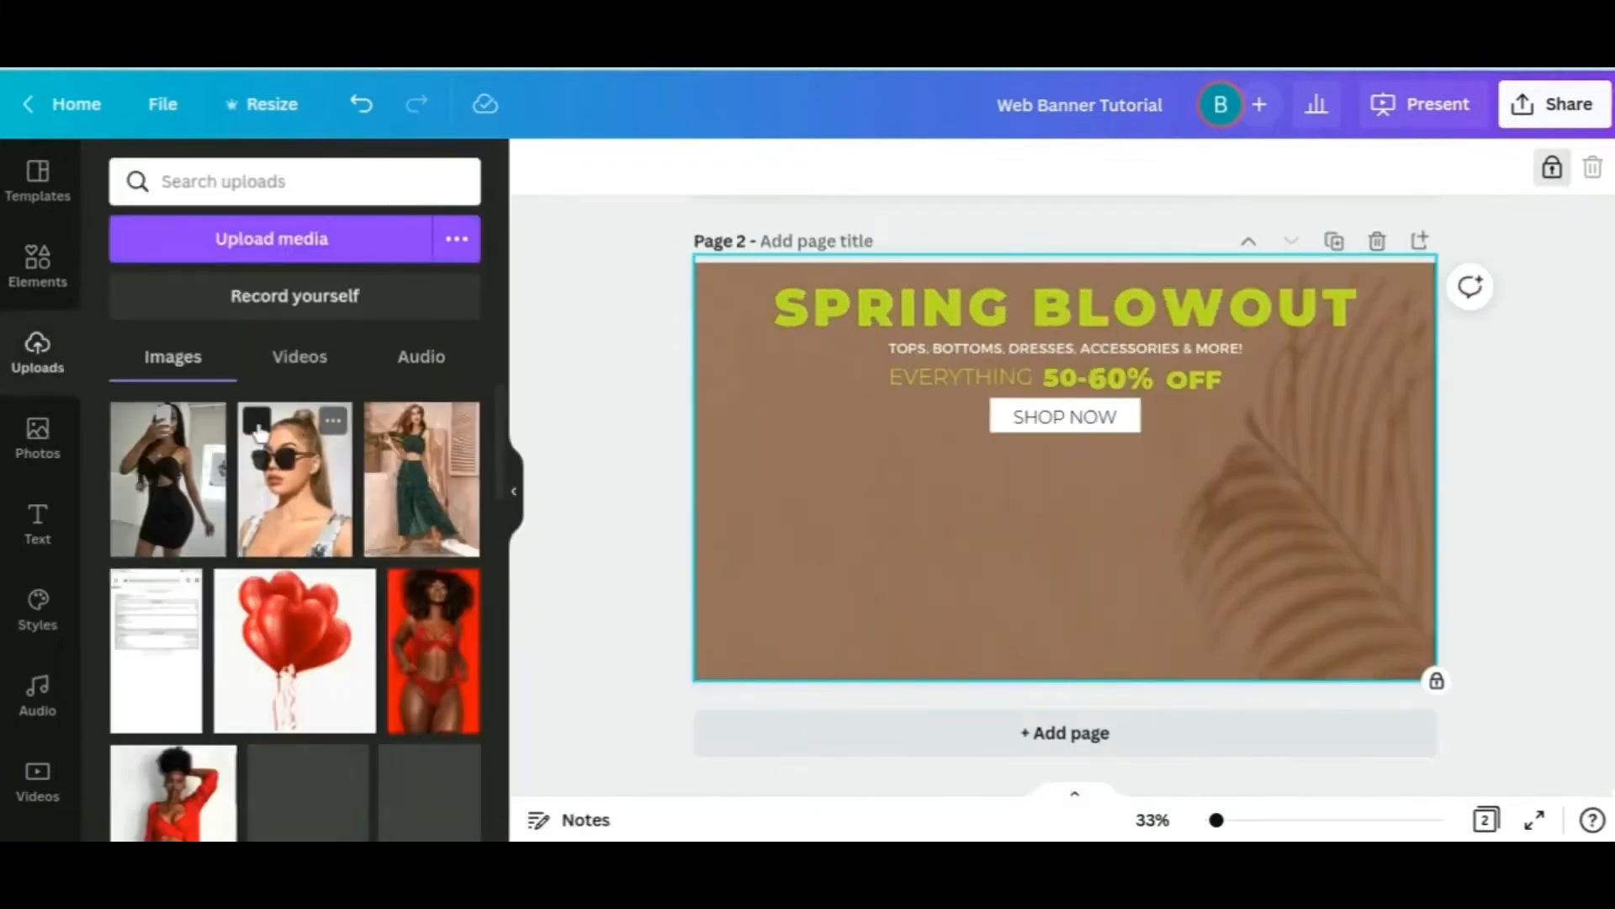
scroll(259, 433, "down", 10)
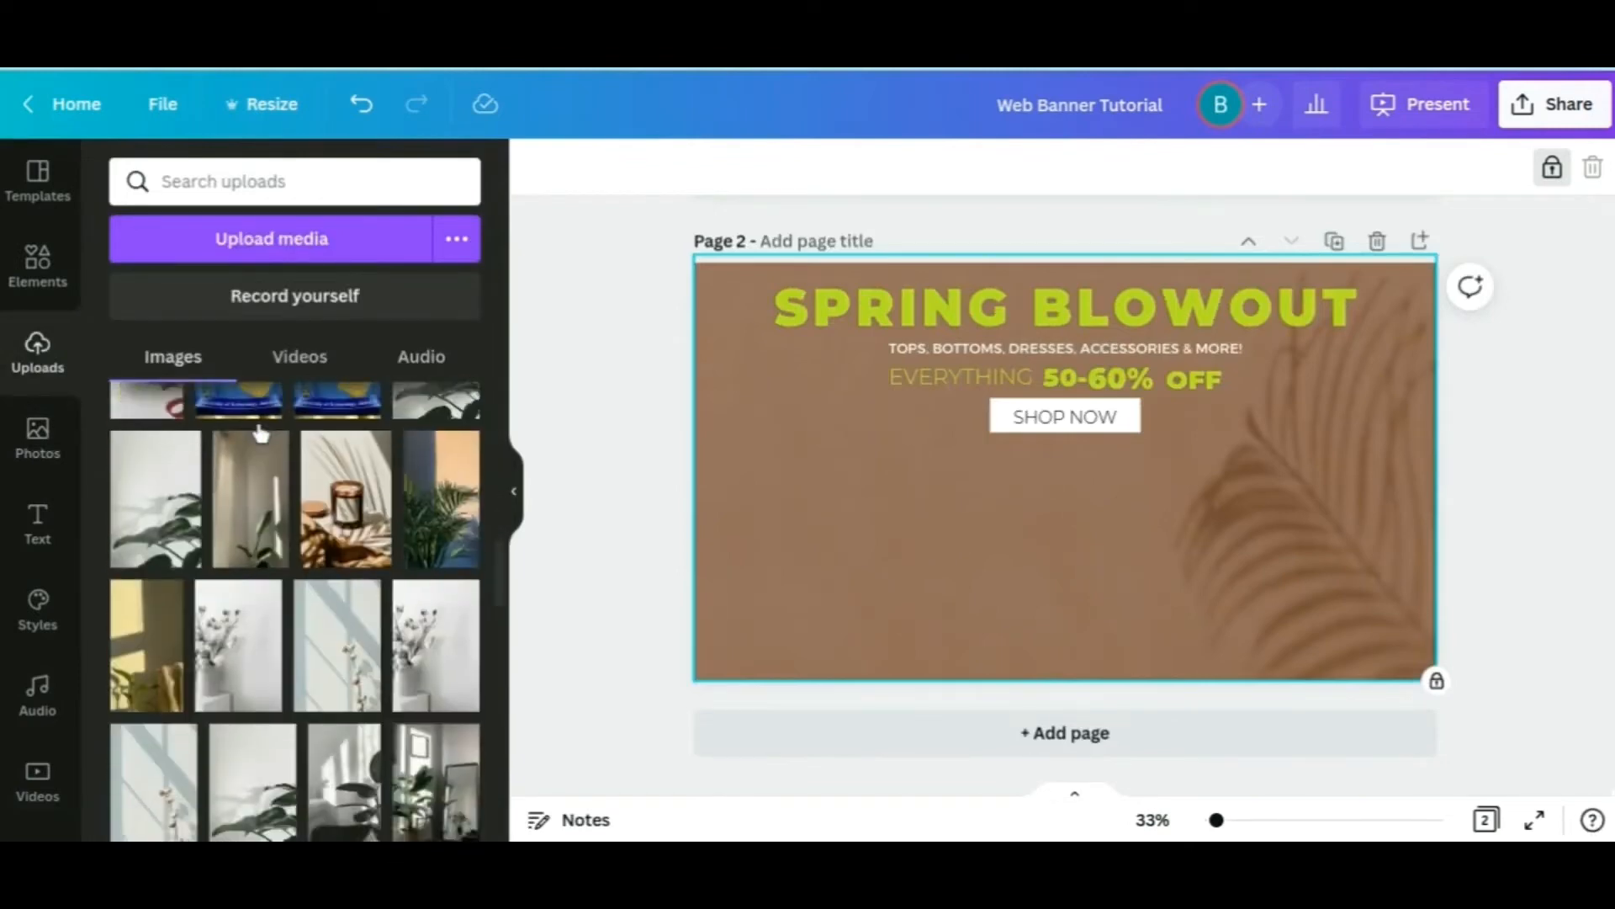
scroll(259, 432, "down", 4)
left_click(256, 433)
left_click(513, 503)
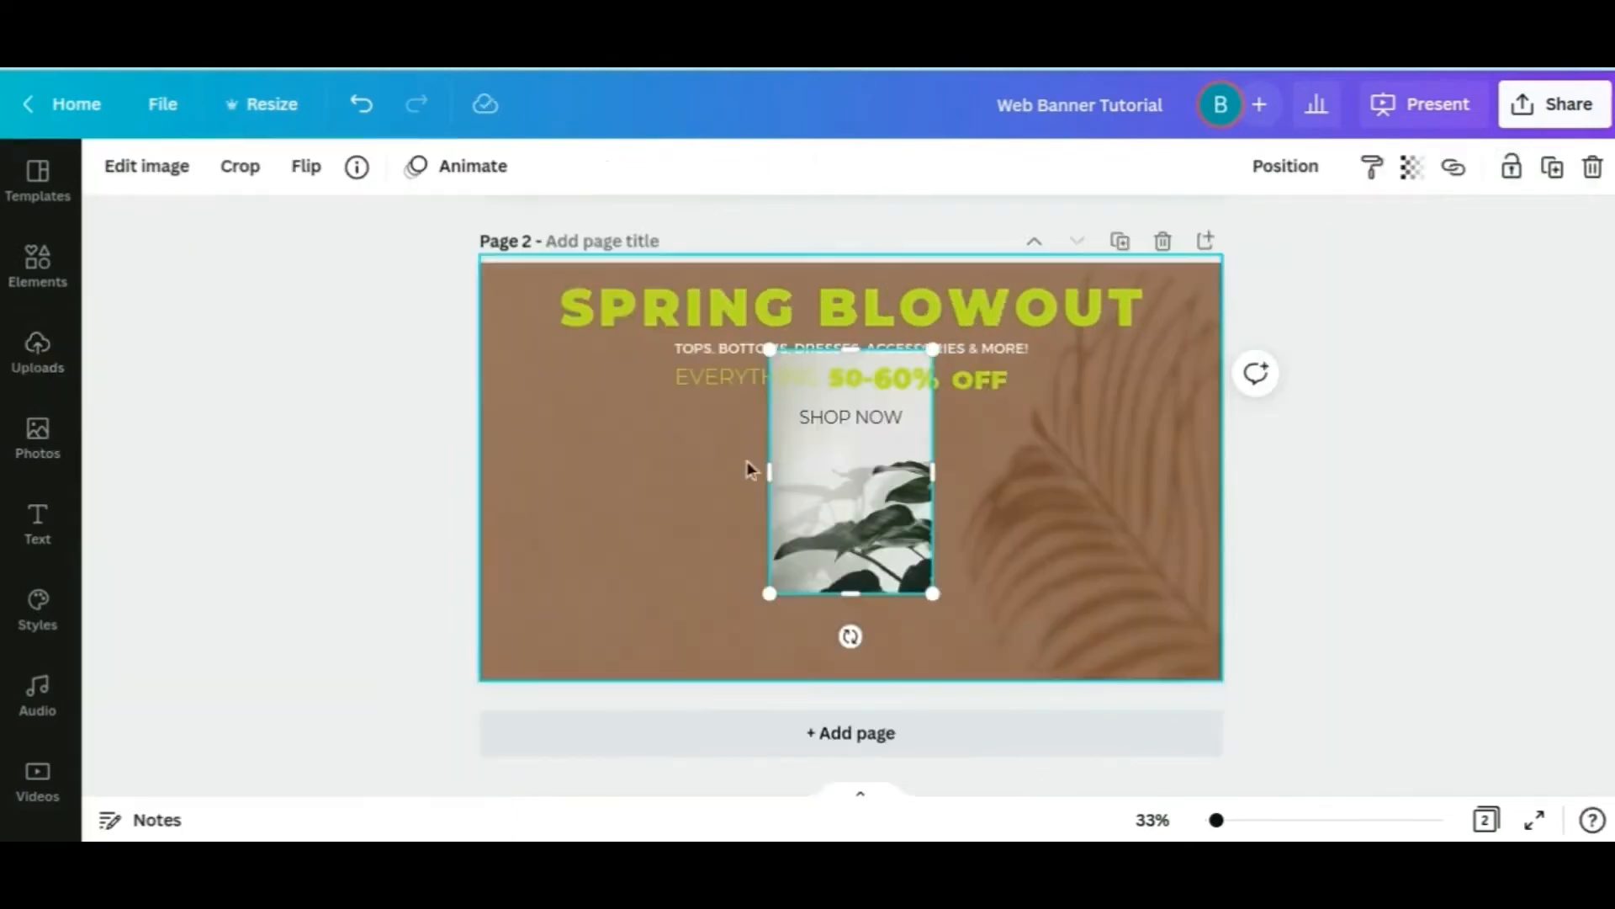
Move the leaf photo to the banner's lower-left area and remove its background
left_click_drag(779, 471, 559, 537)
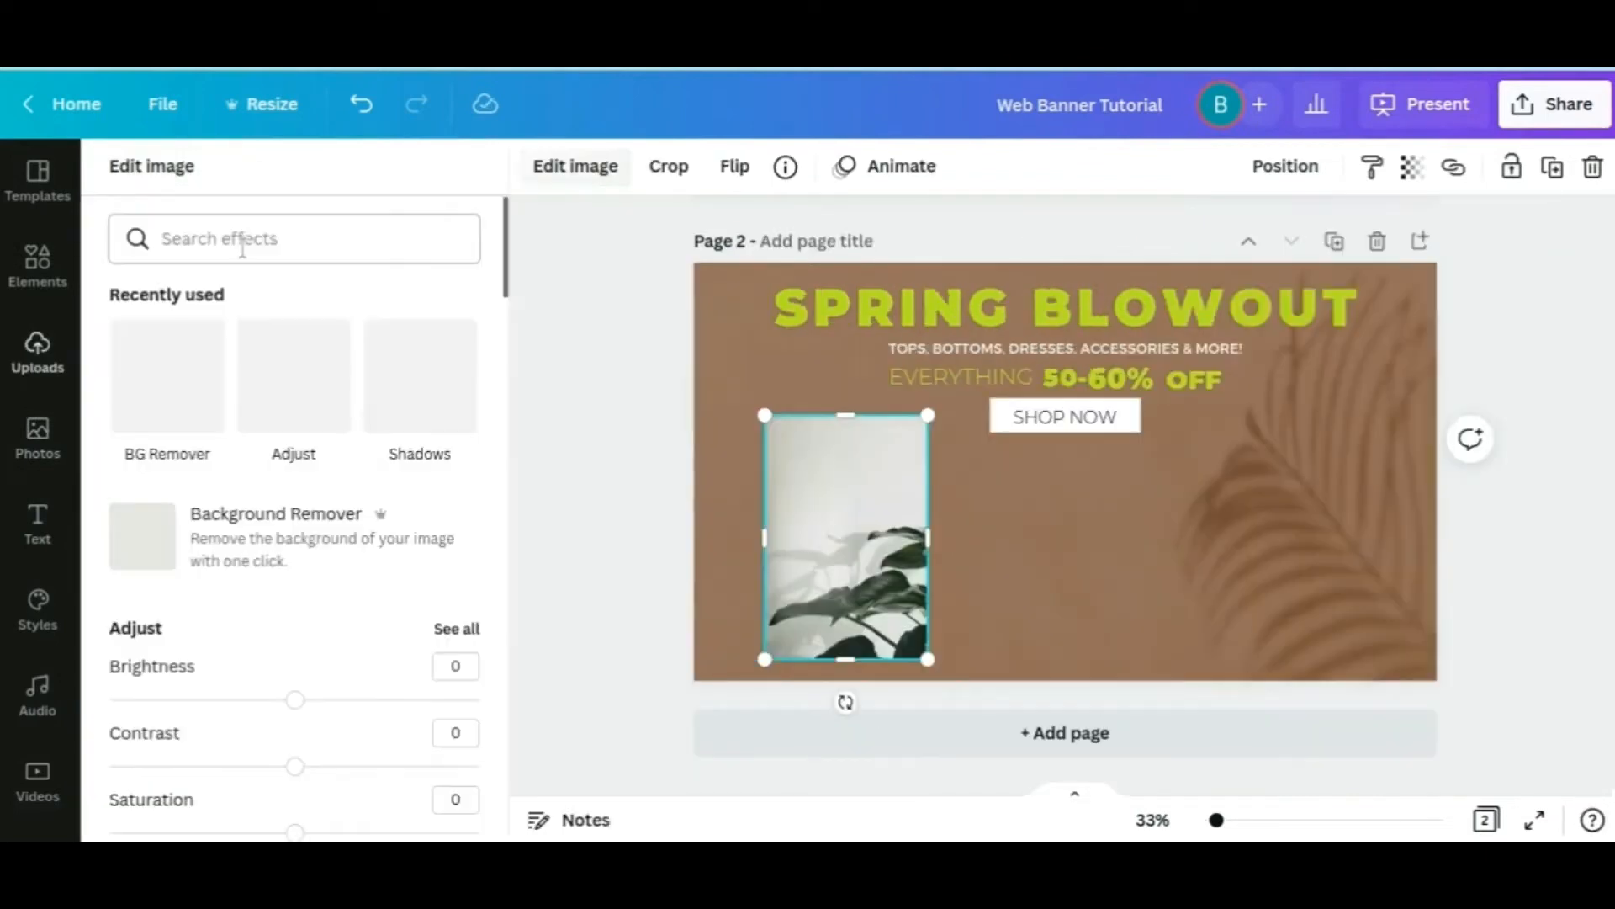
left_click(280, 536)
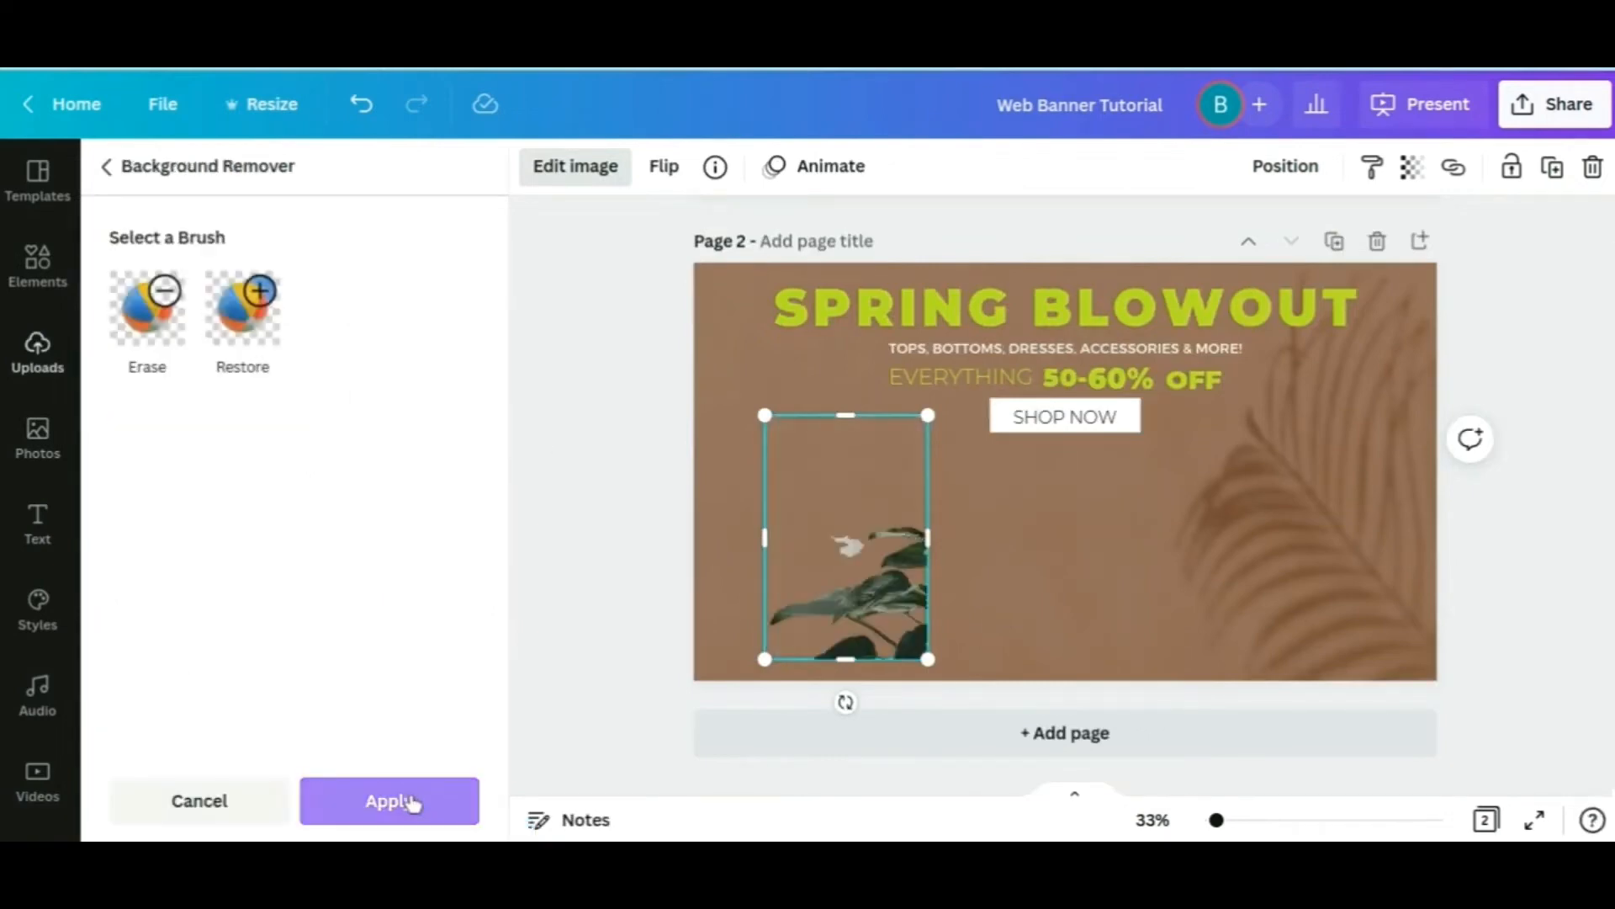
left_click(411, 801)
Crop and enlarge the leaf cutout, rotate it upright and place it against the banner's lower-left edge
left_click_drag(677, 414, 823, 502)
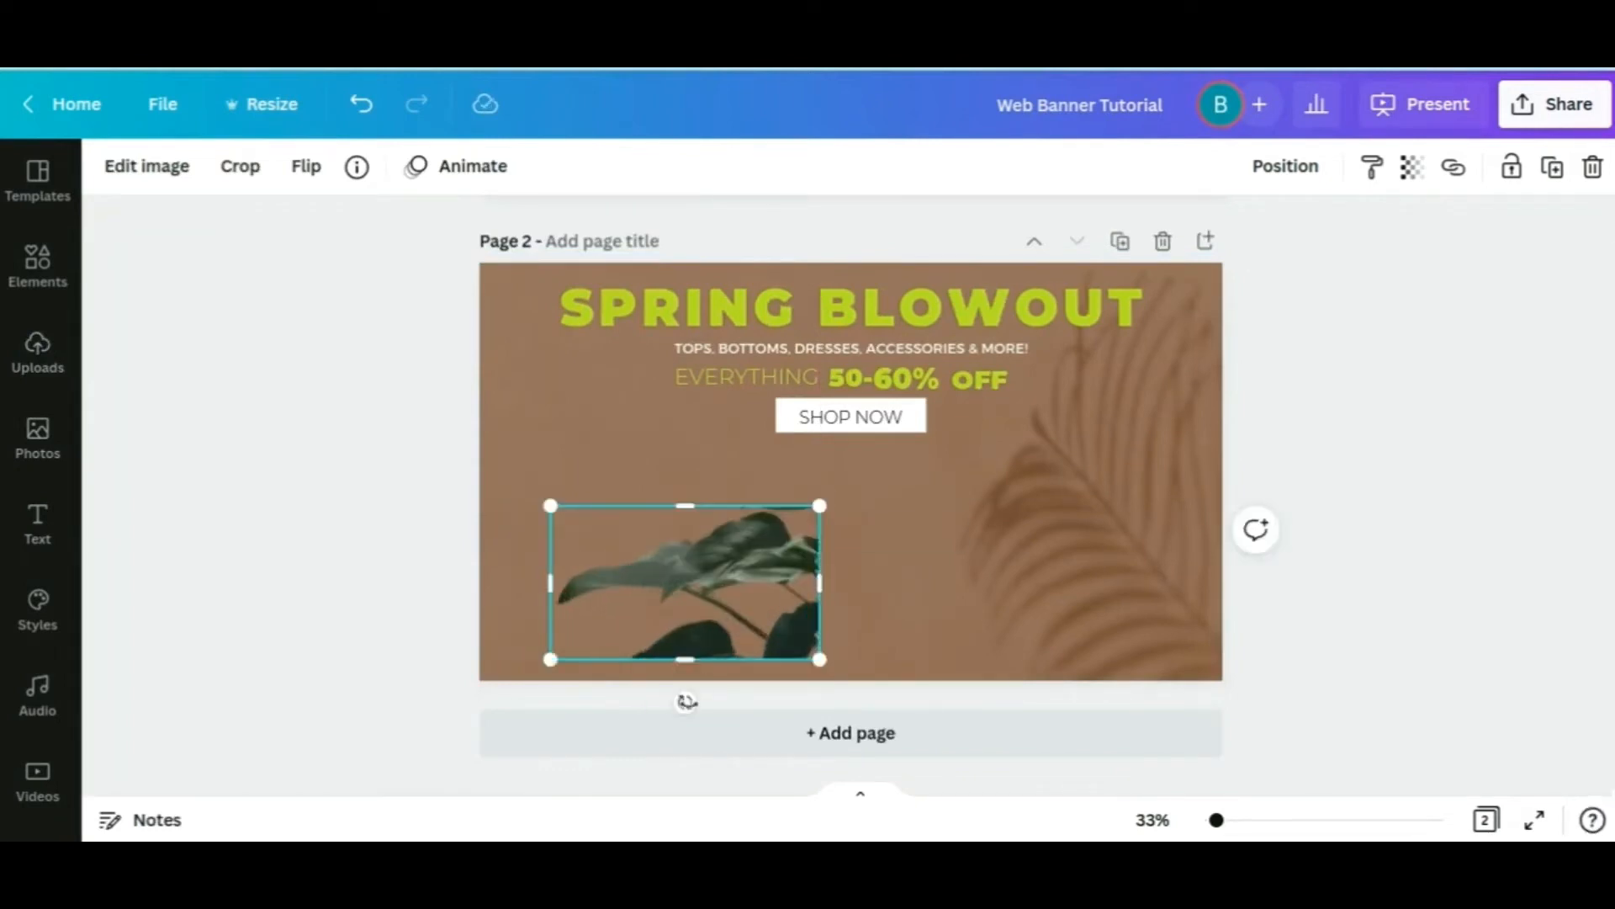
left_click_drag(687, 701, 563, 581)
left_click_drag(721, 584, 533, 584)
mouse_move(570, 440)
left_mouse_down()
mouse_move(613, 365)
mouse_move(570, 437)
mouse_move(569, 505)
mouse_move(570, 467)
left_mouse_up()
left_click_drag(612, 552, 610, 556)
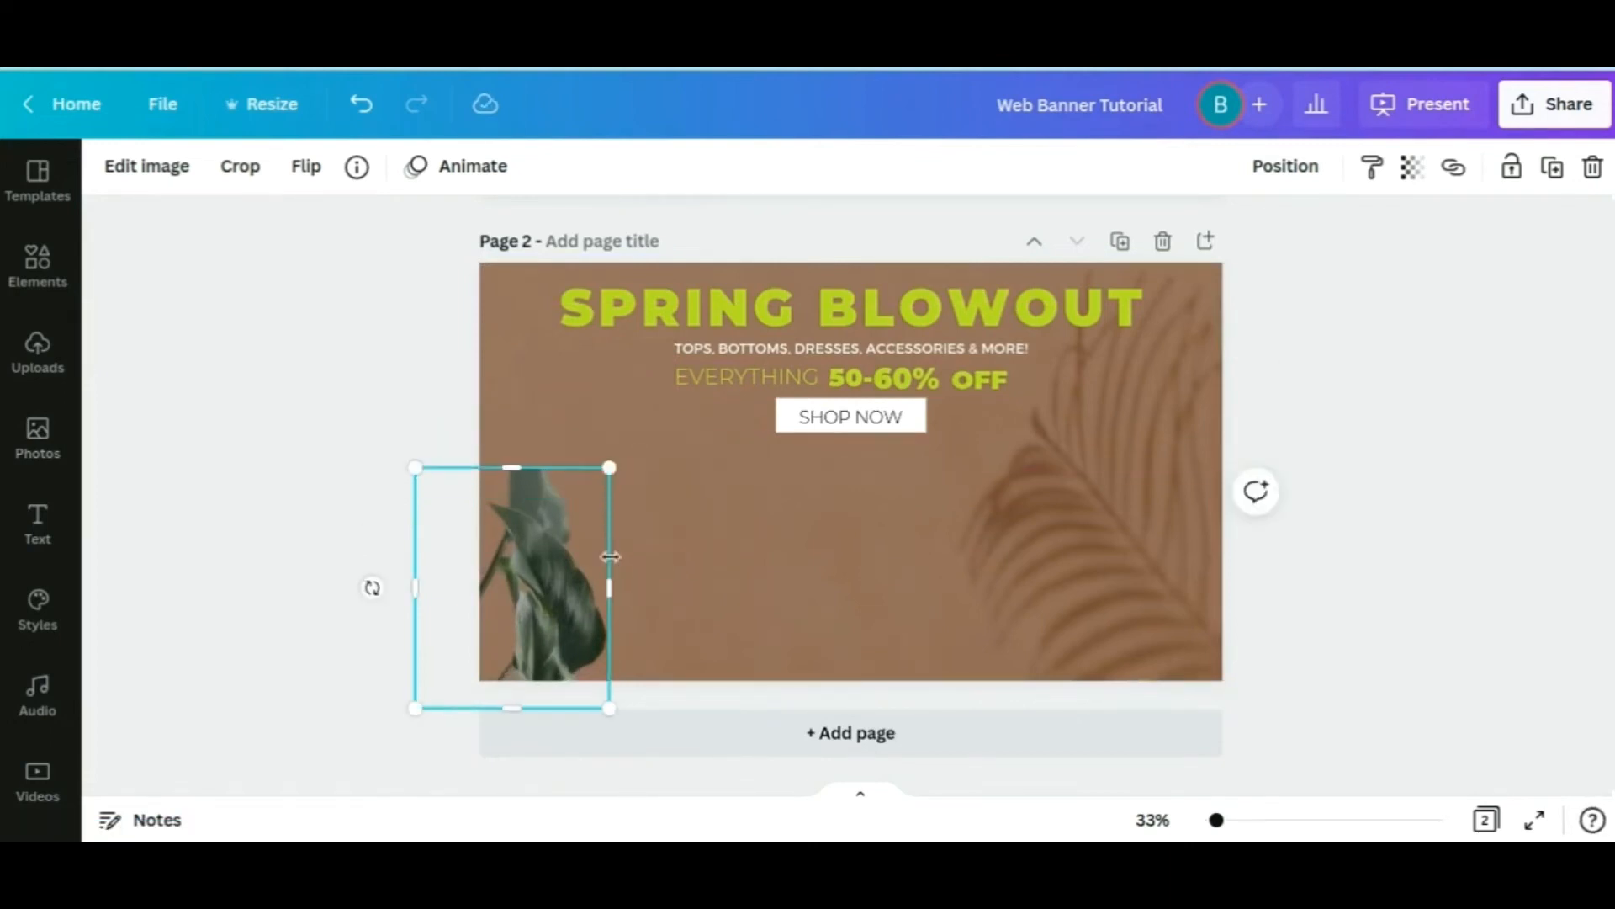
Tilt the leaf cutout slightly, enlarge it and tuck it partly off the banner's lower-left corner
left_click_drag(372, 590, 382, 608)
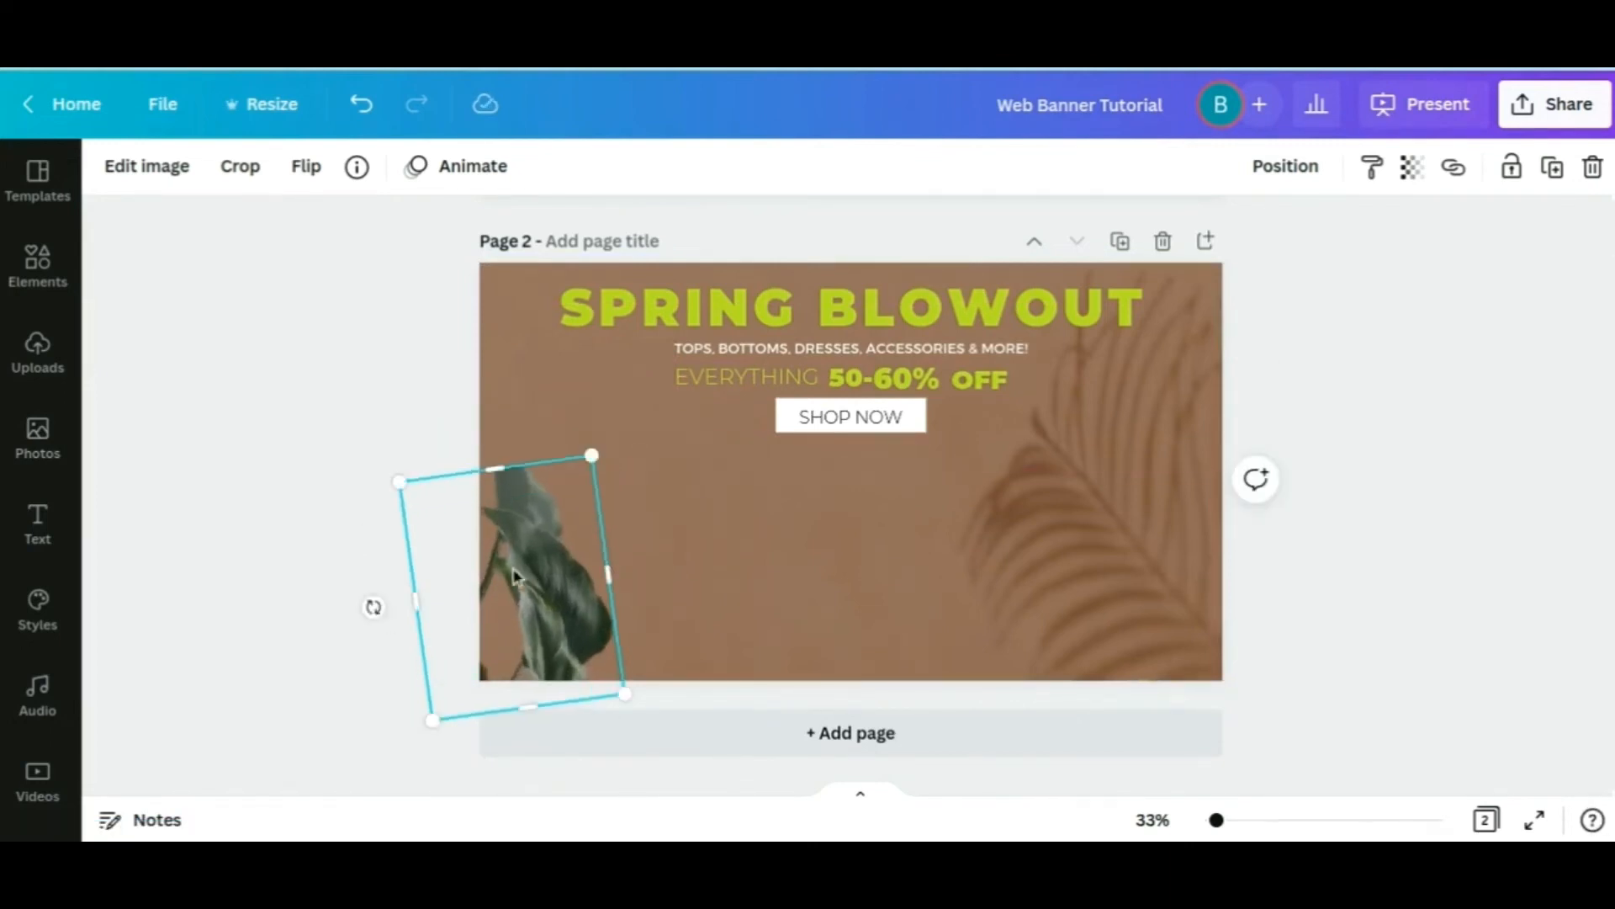
left_click_drag(523, 577, 471, 574)
left_click_drag(541, 460, 574, 421)
left_click_drag(533, 522, 534, 541)
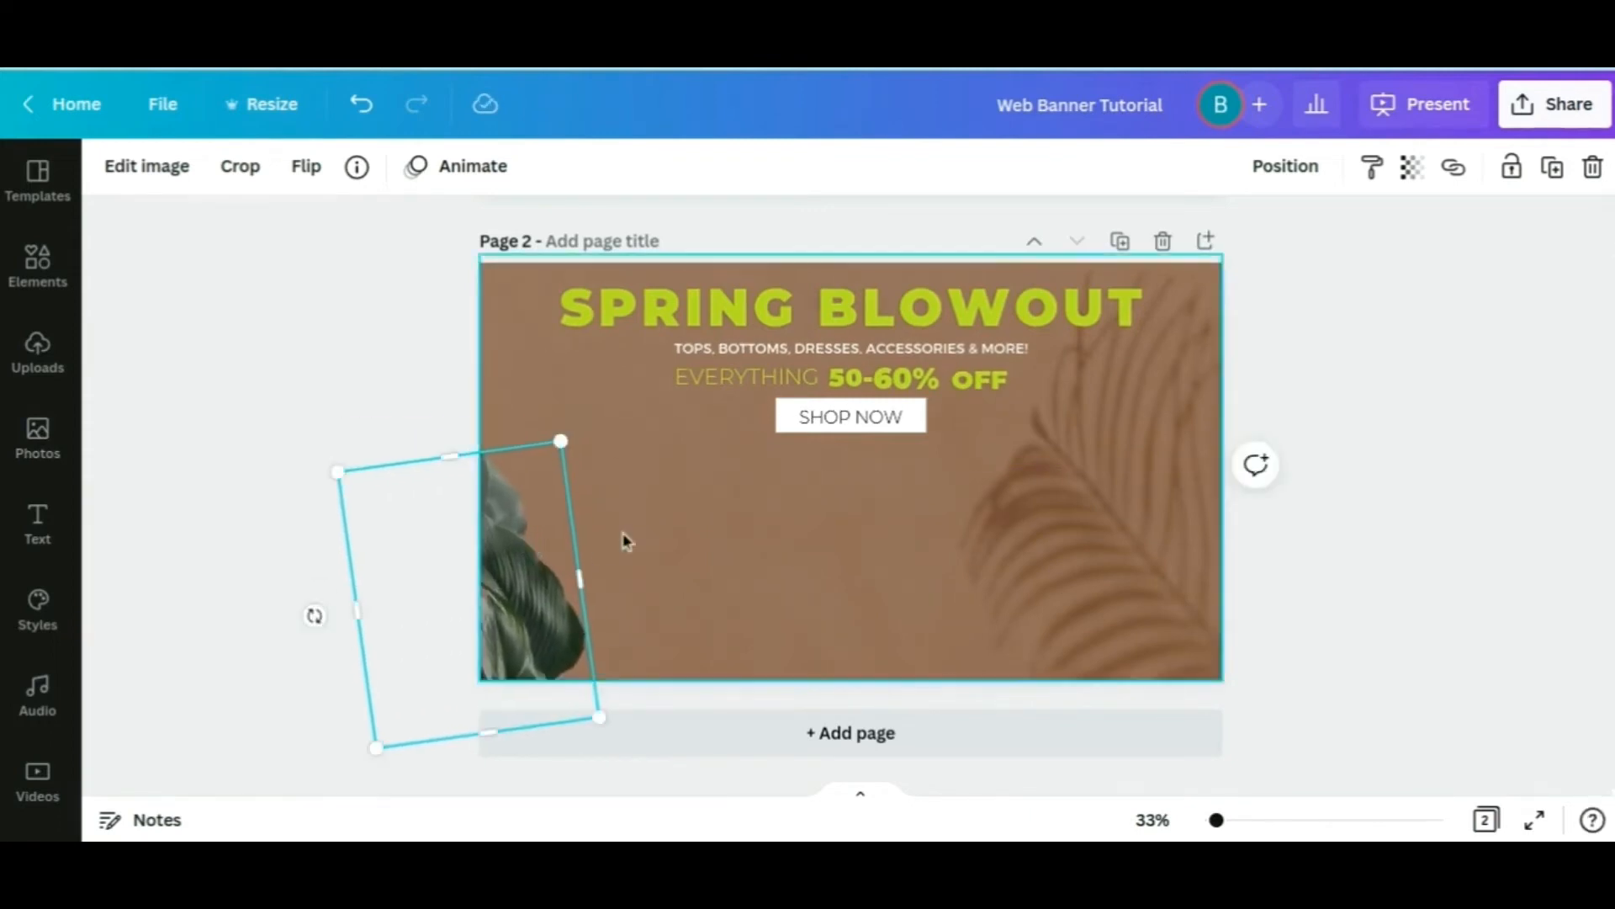
Add a rectangle, resize it to an upright card beside the leaves and fill it with white
left_click(745, 564)
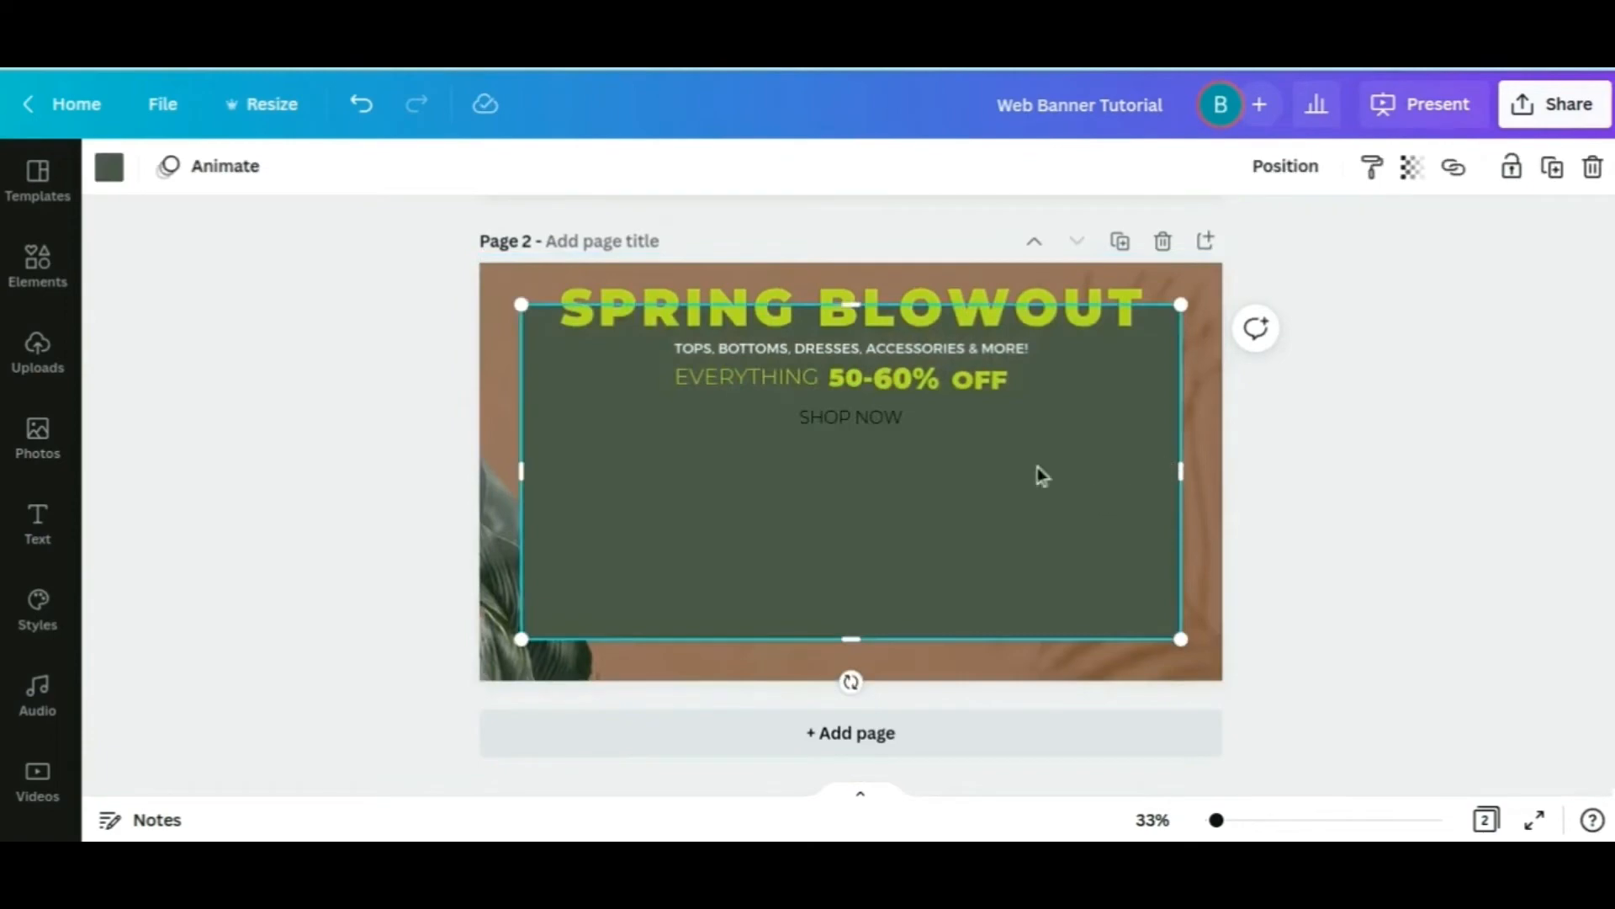
left_click_drag(1182, 471, 729, 522)
left_click_drag(625, 304, 621, 445)
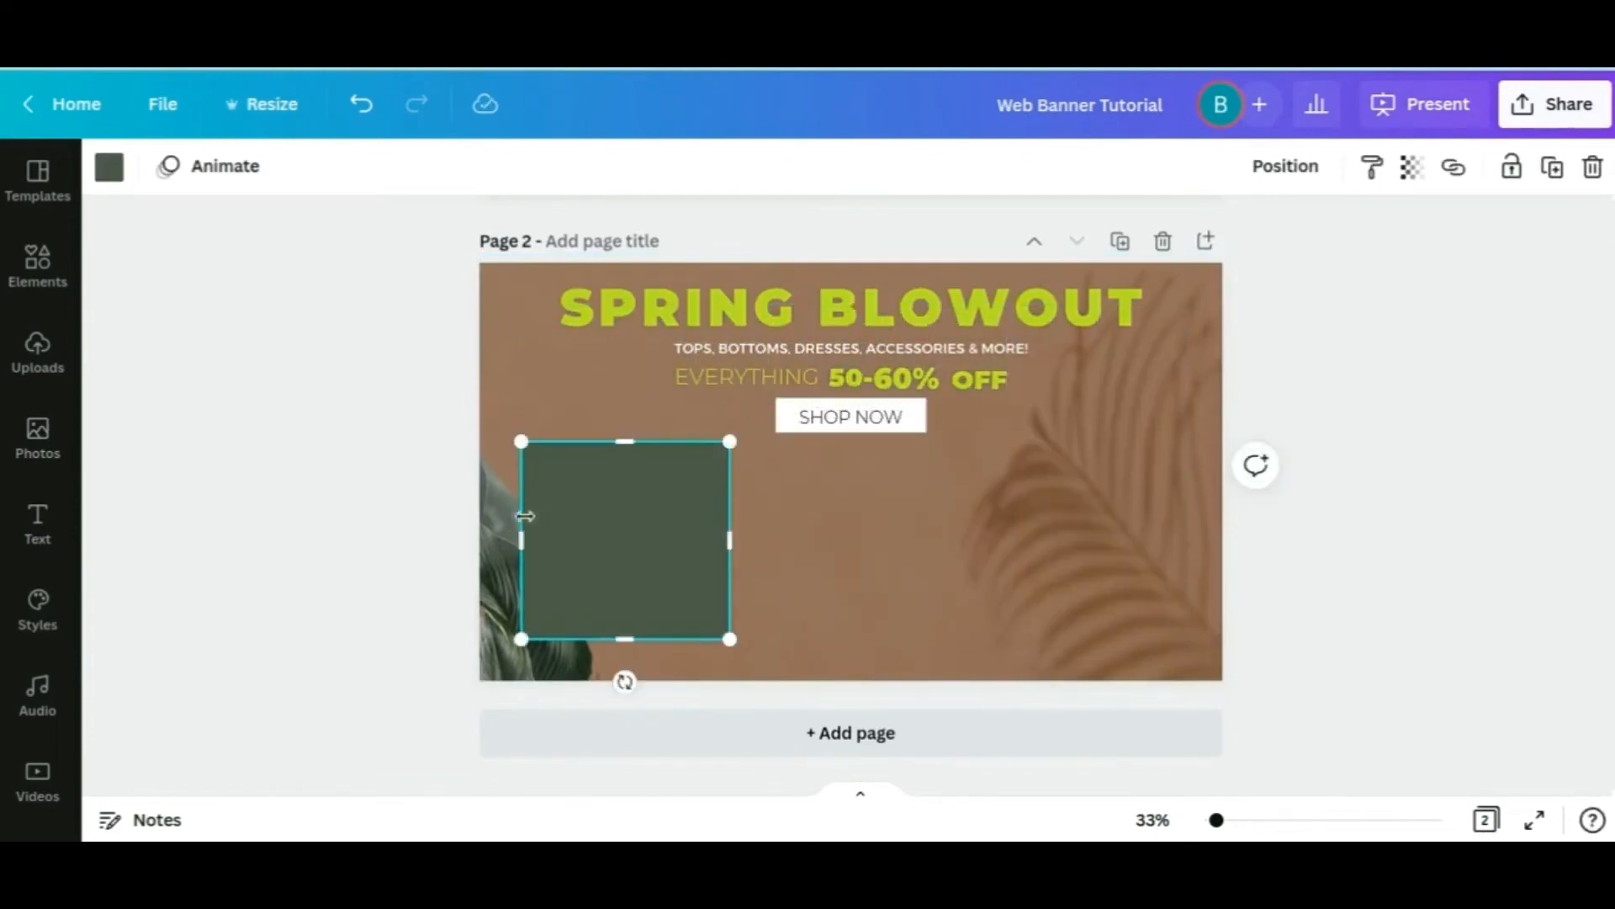
left_click_drag(525, 515, 646, 536)
left_click(110, 167)
left_click(454, 291)
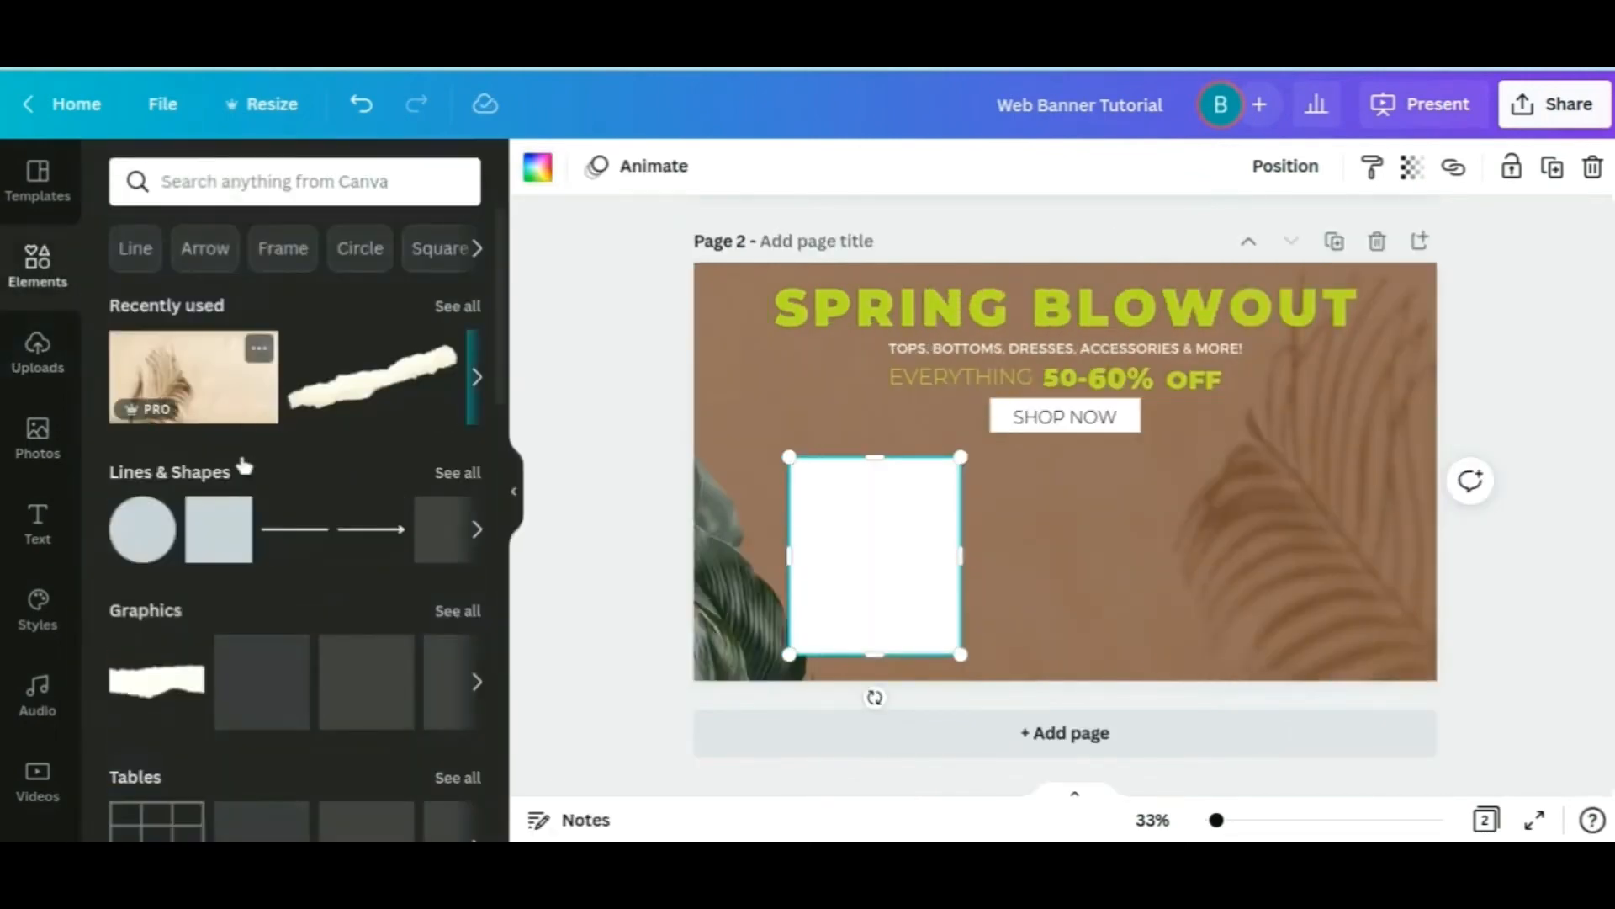
Insert a single-image grid and resize it to fit over the white card
scroll(242, 465, "down", 5)
scroll(242, 465, "down", 10)
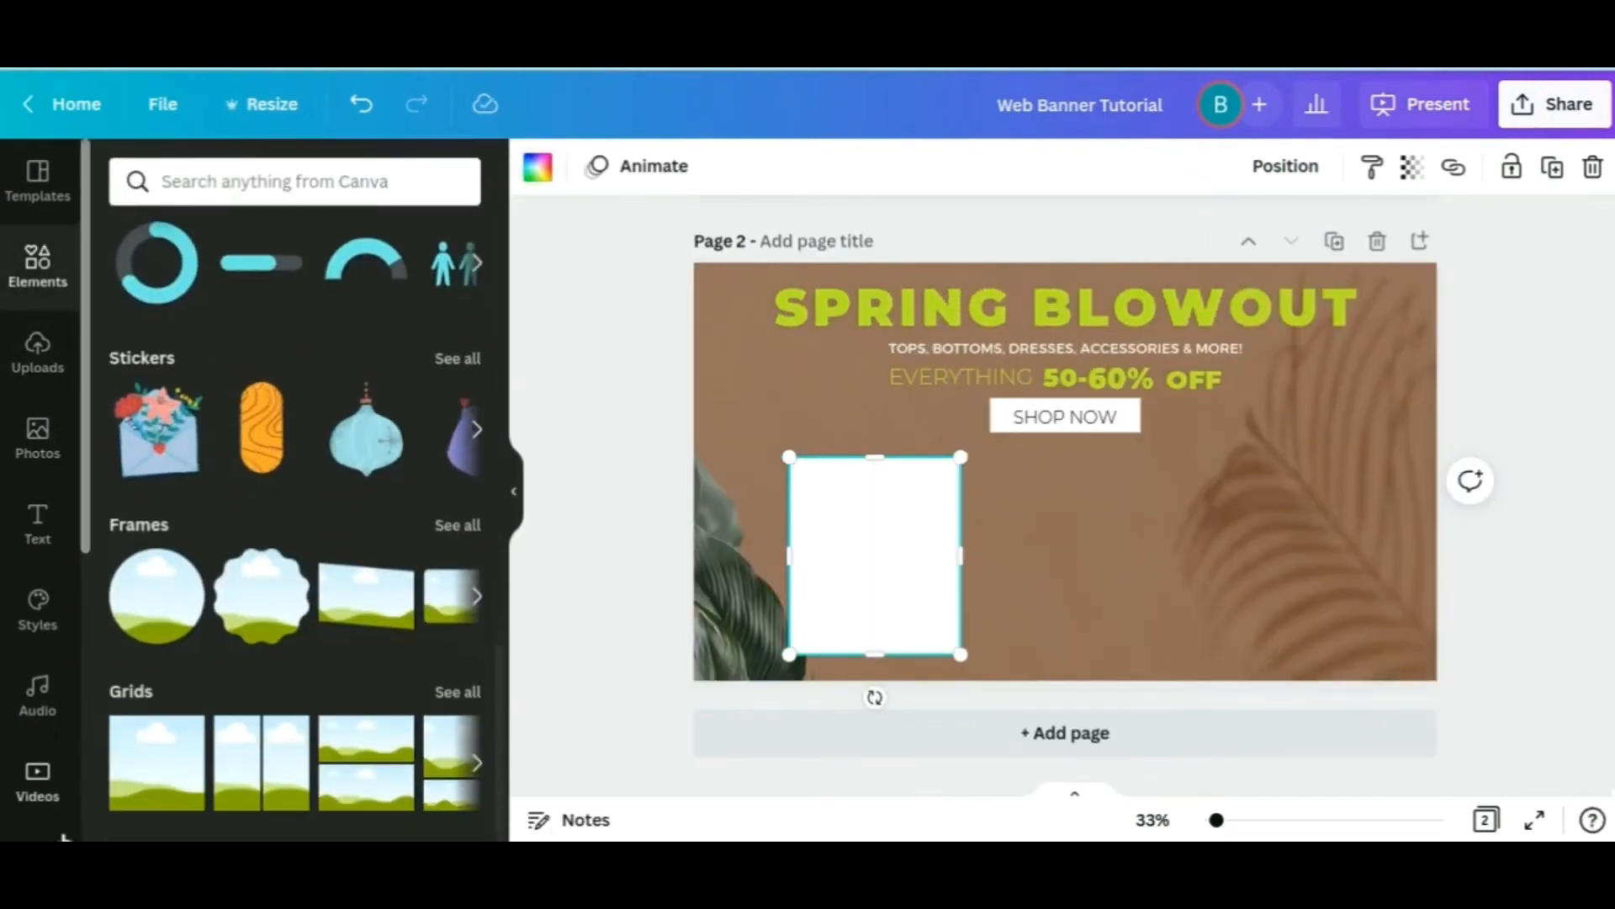
left_click(130, 795)
left_click(515, 490)
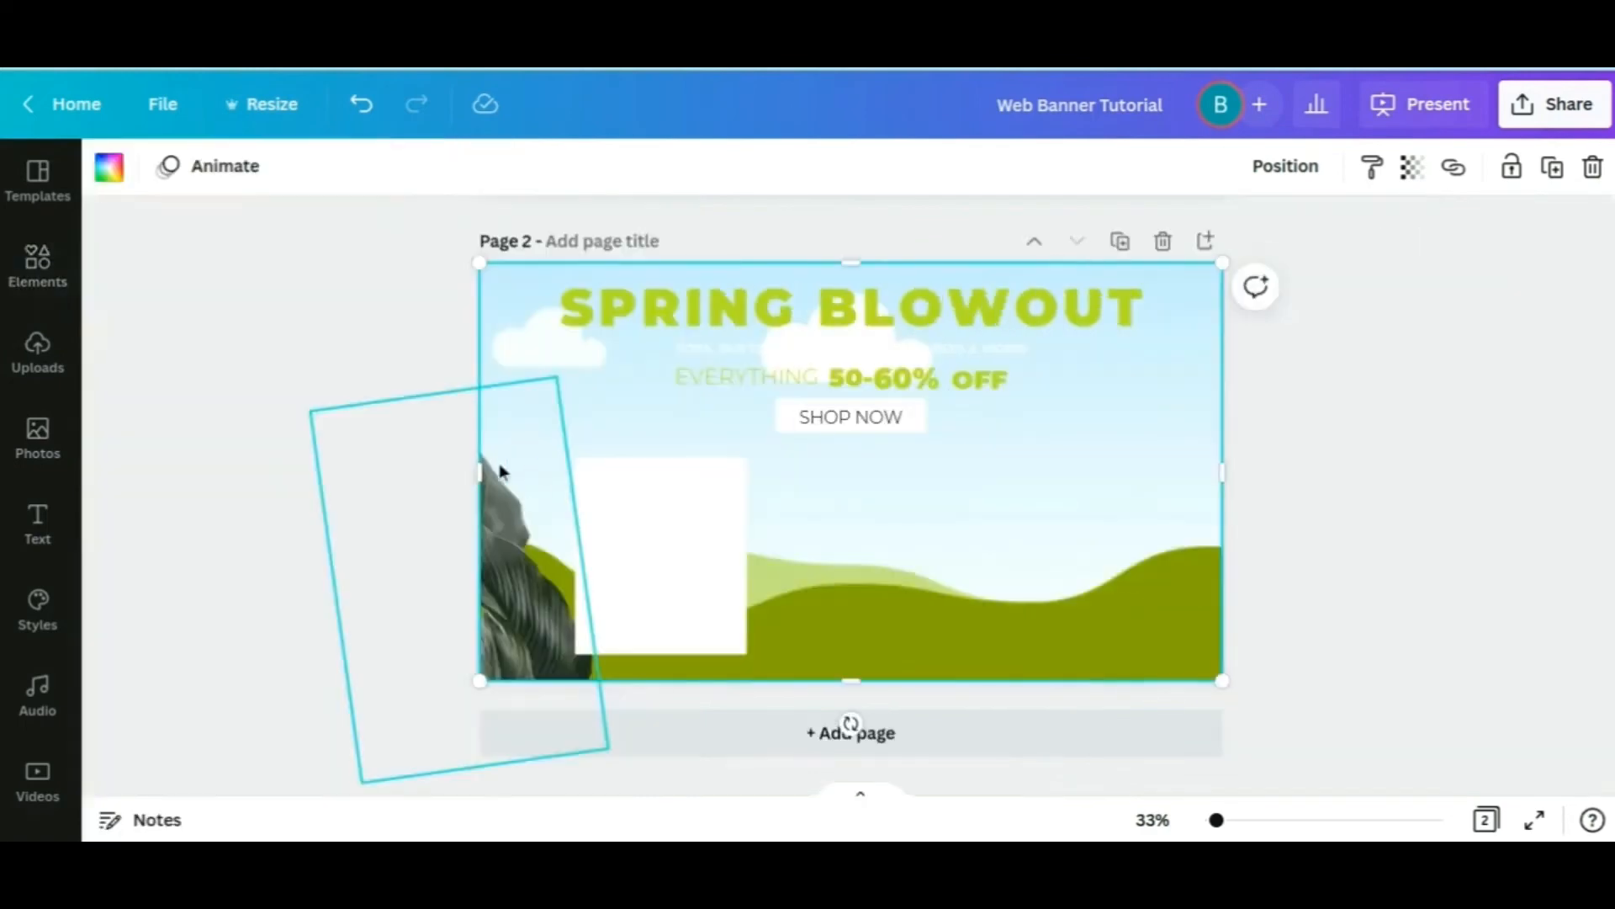
left_click_drag(482, 469, 589, 465)
left_click_drag(985, 264, 984, 465)
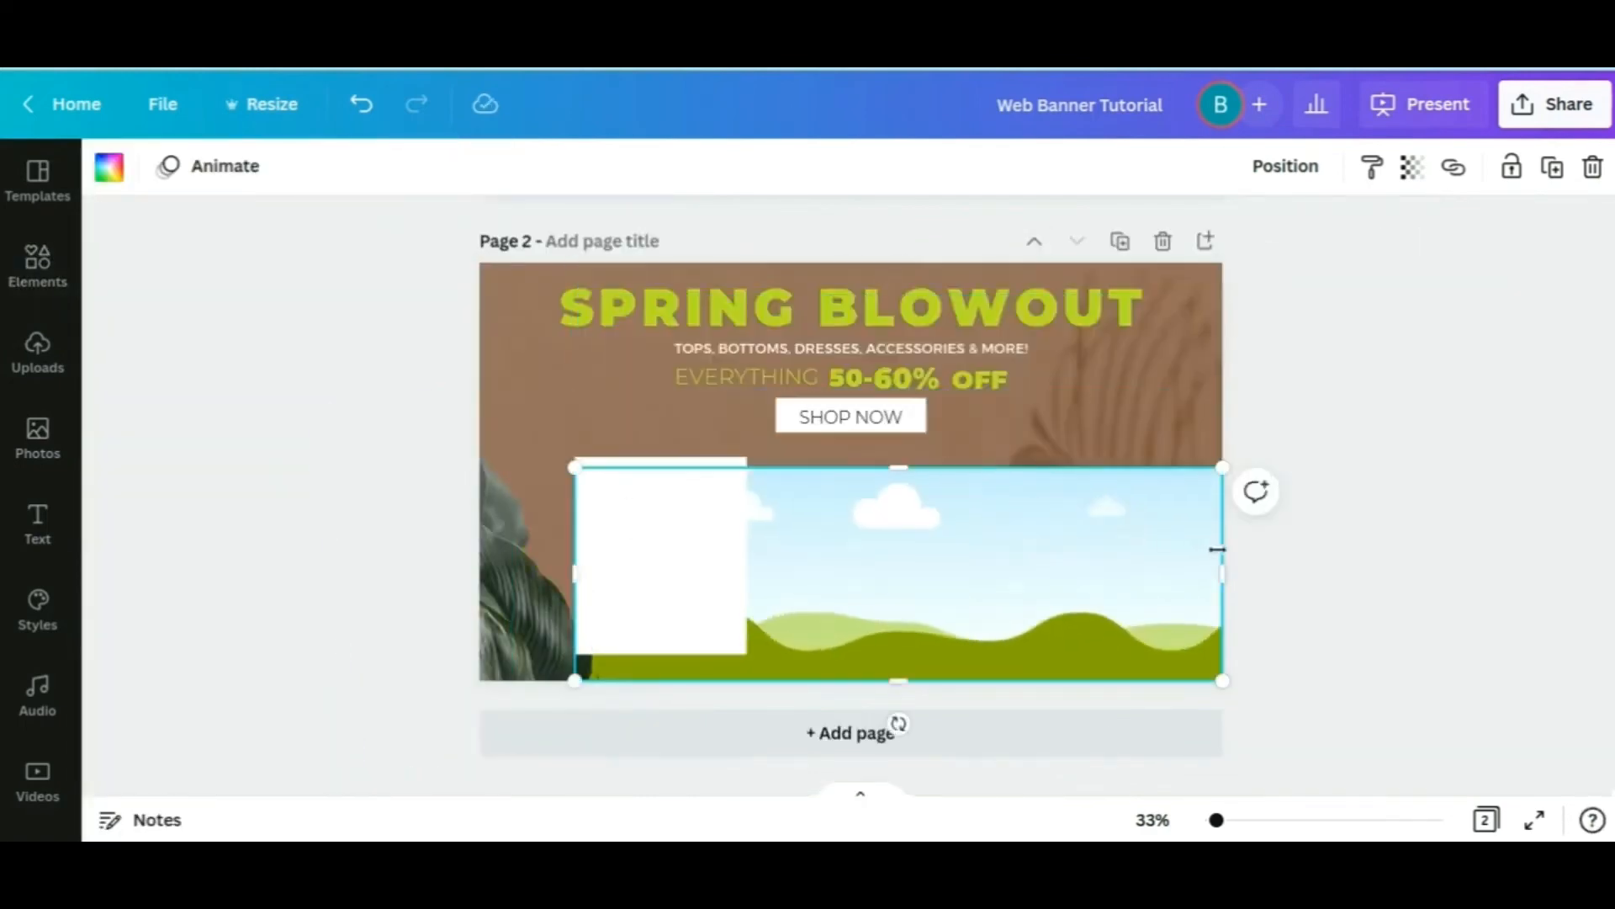
left_click_drag(1221, 548, 739, 530)
left_click_drag(703, 679, 703, 653)
Bring the grid to the front and fit it centrally inside the white card, leaving a thin even border
left_click(1284, 166)
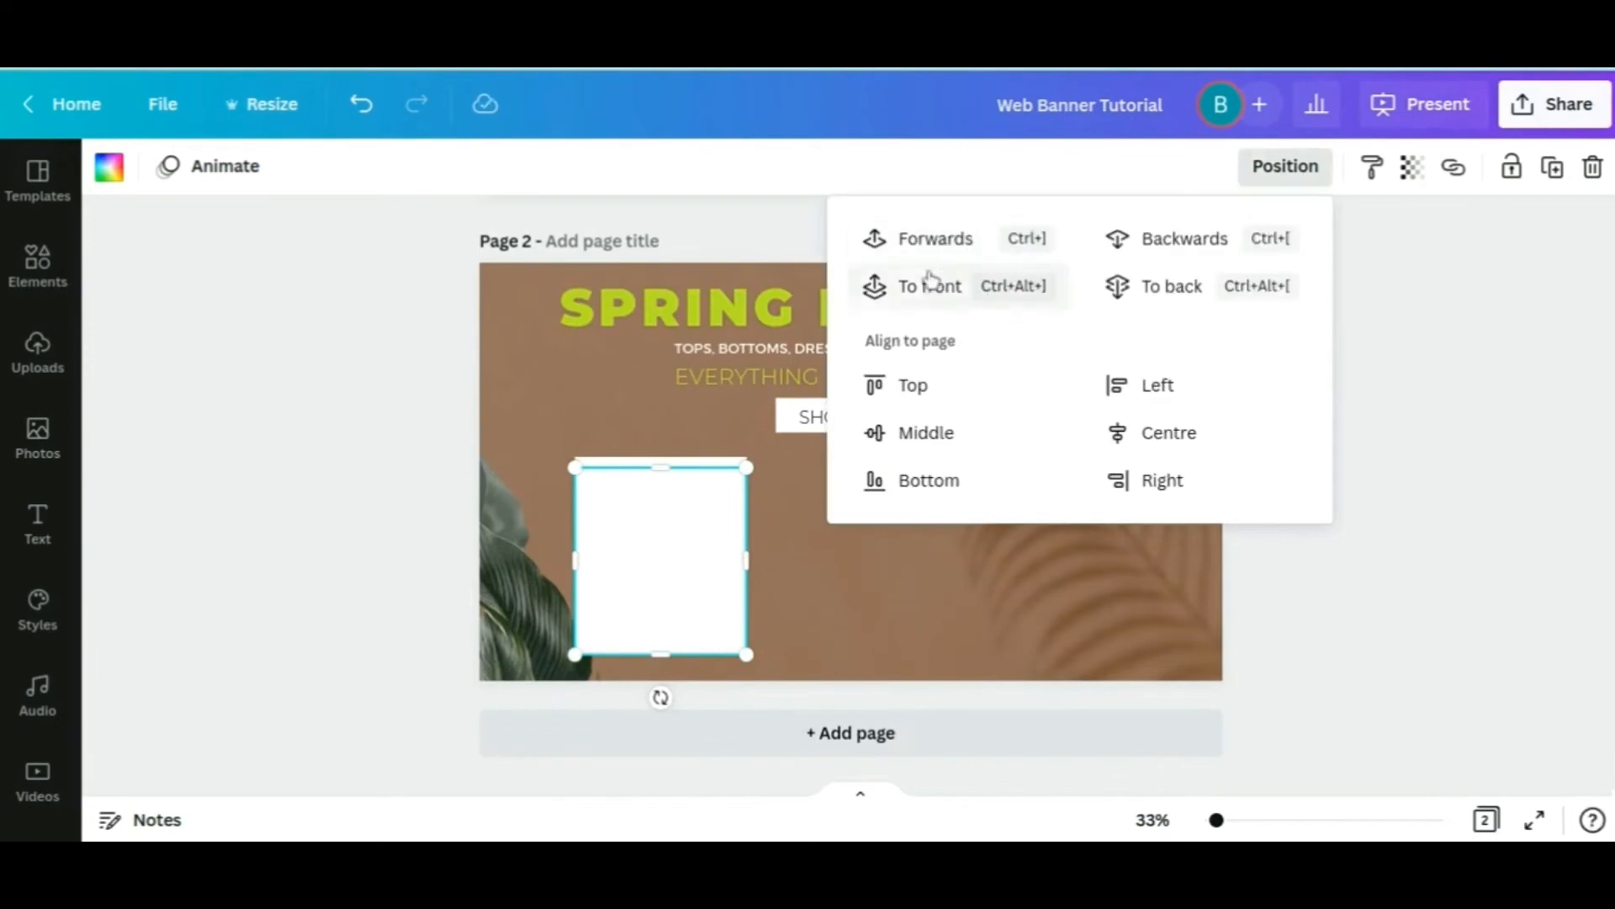
left_click(930, 283)
left_click(799, 589)
left_click(717, 588)
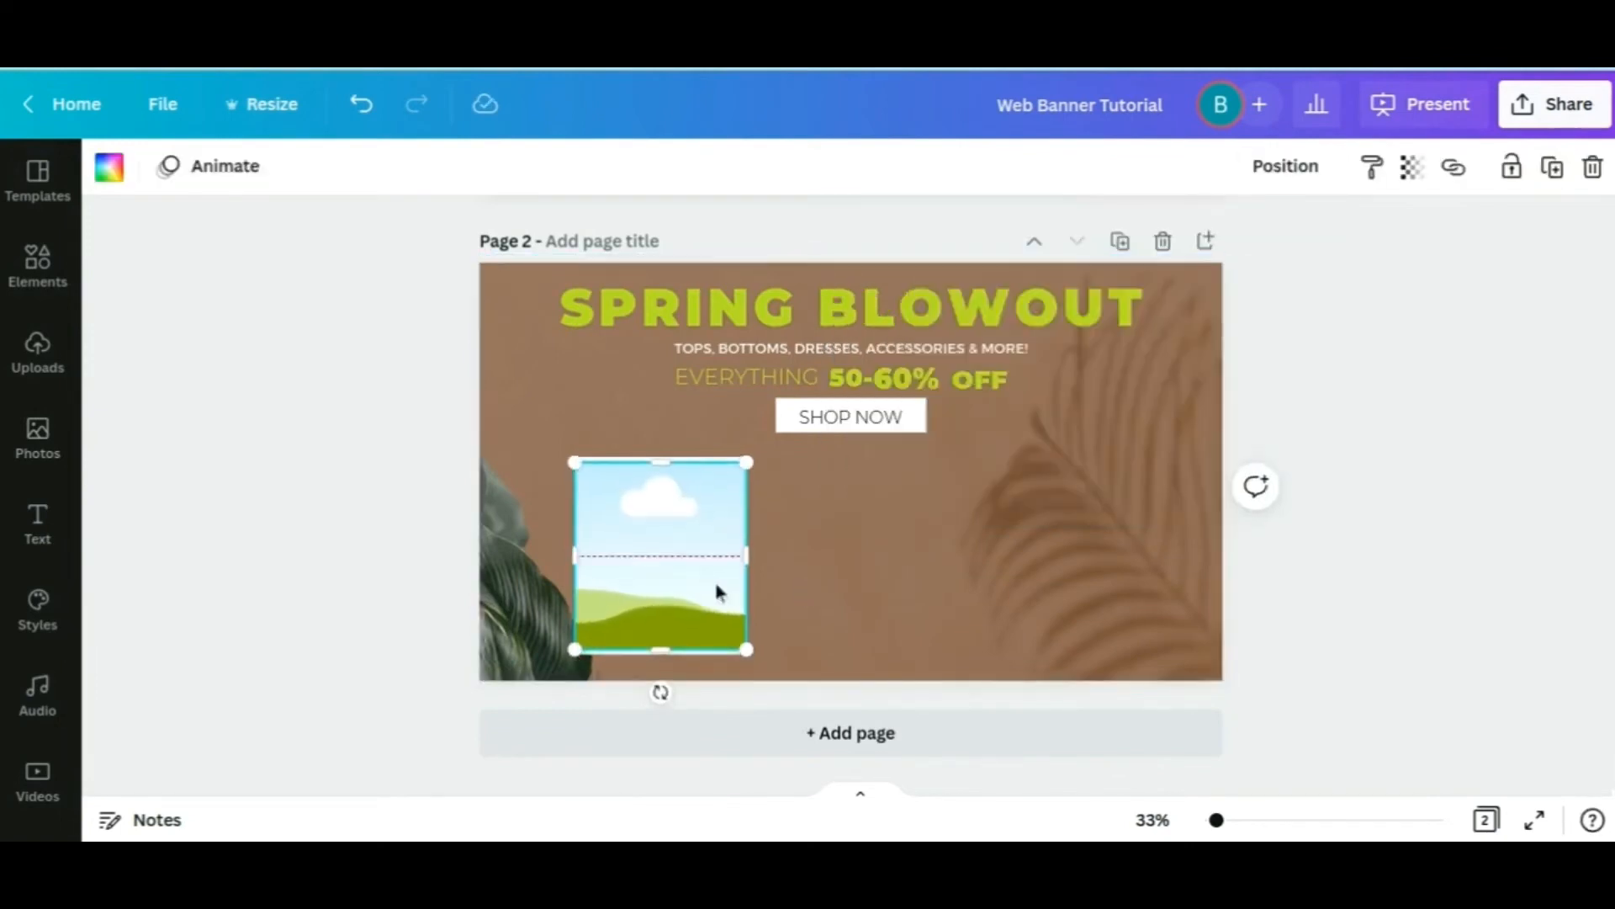
left_click_drag(751, 556, 742, 556)
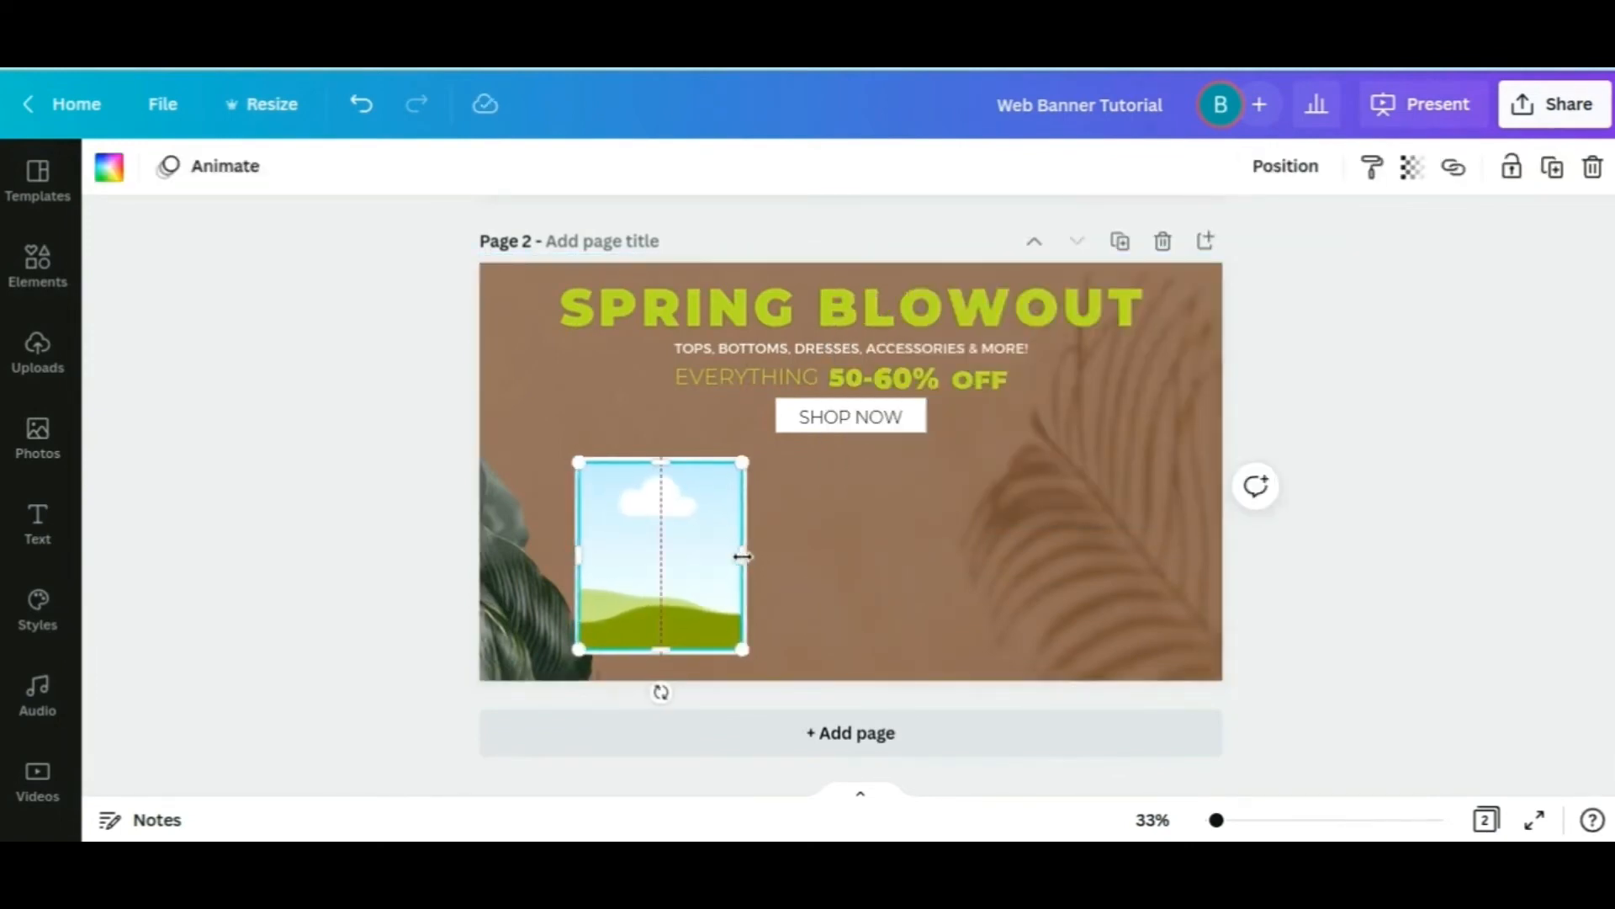
left_click(906, 540)
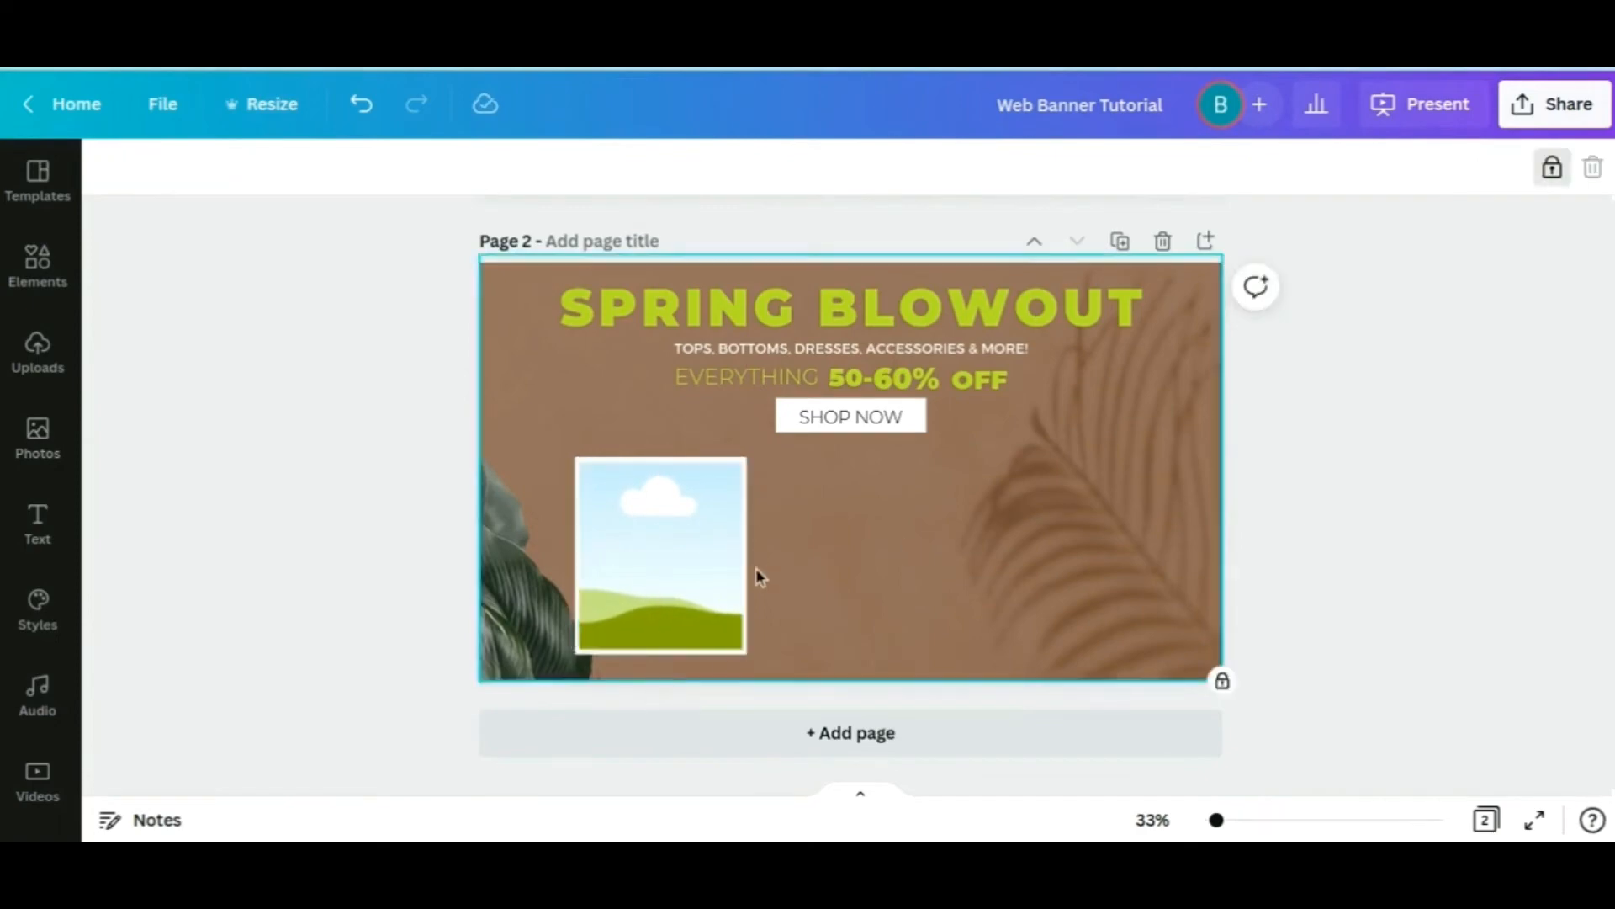
Duplicate the white-bordered image placeholder and place the copy level with the original to its right
left_click(695, 577)
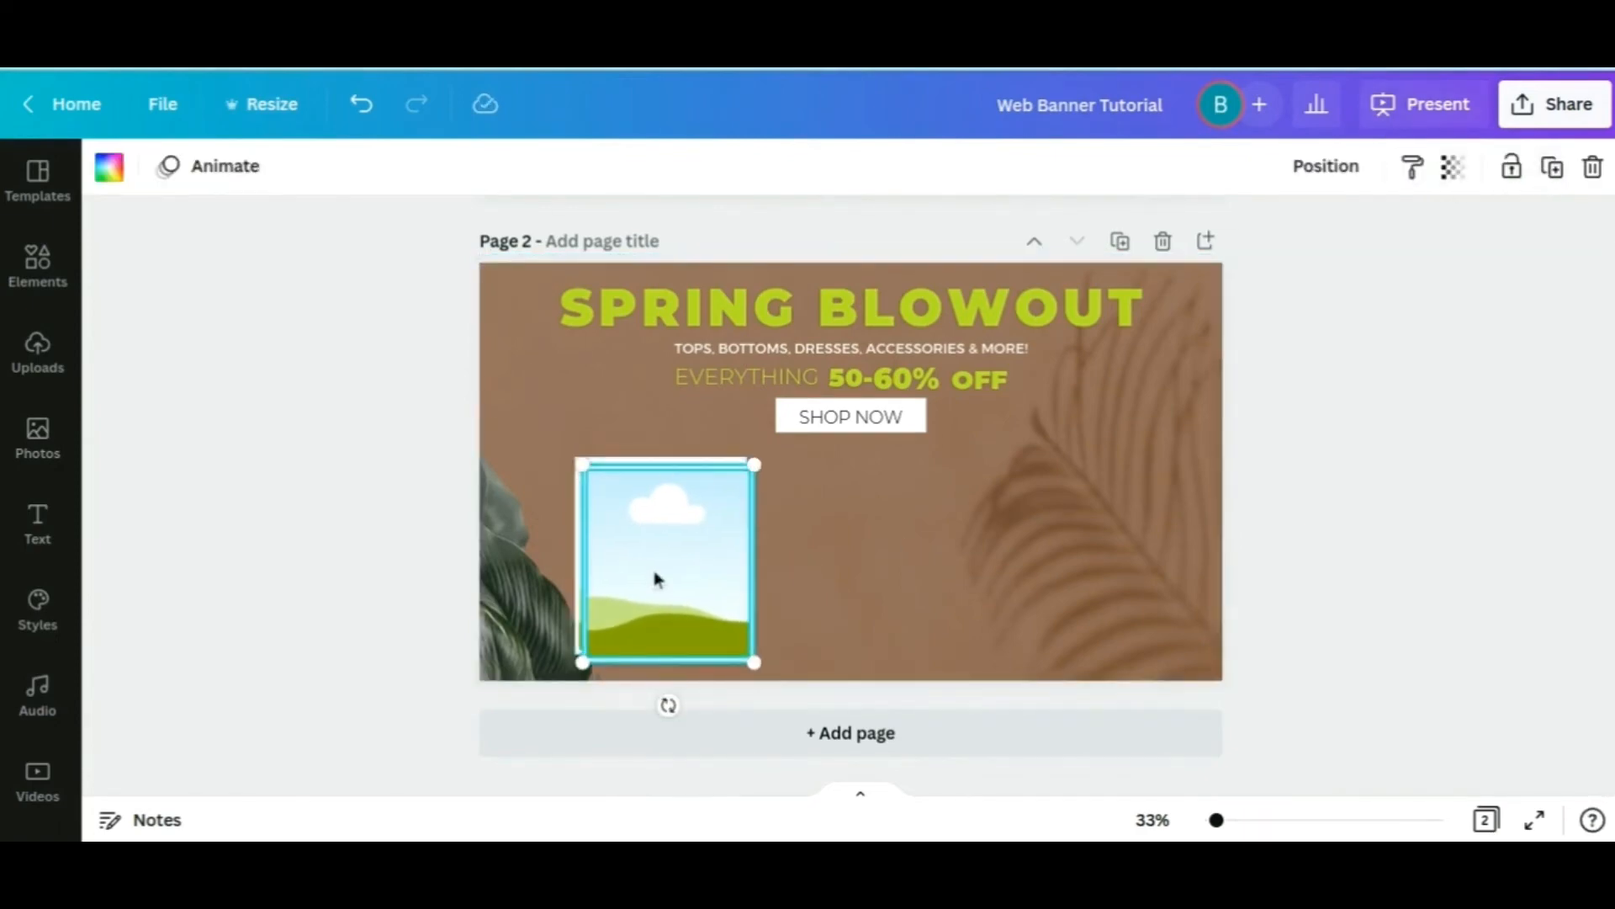
left_click_drag(653, 577, 874, 564)
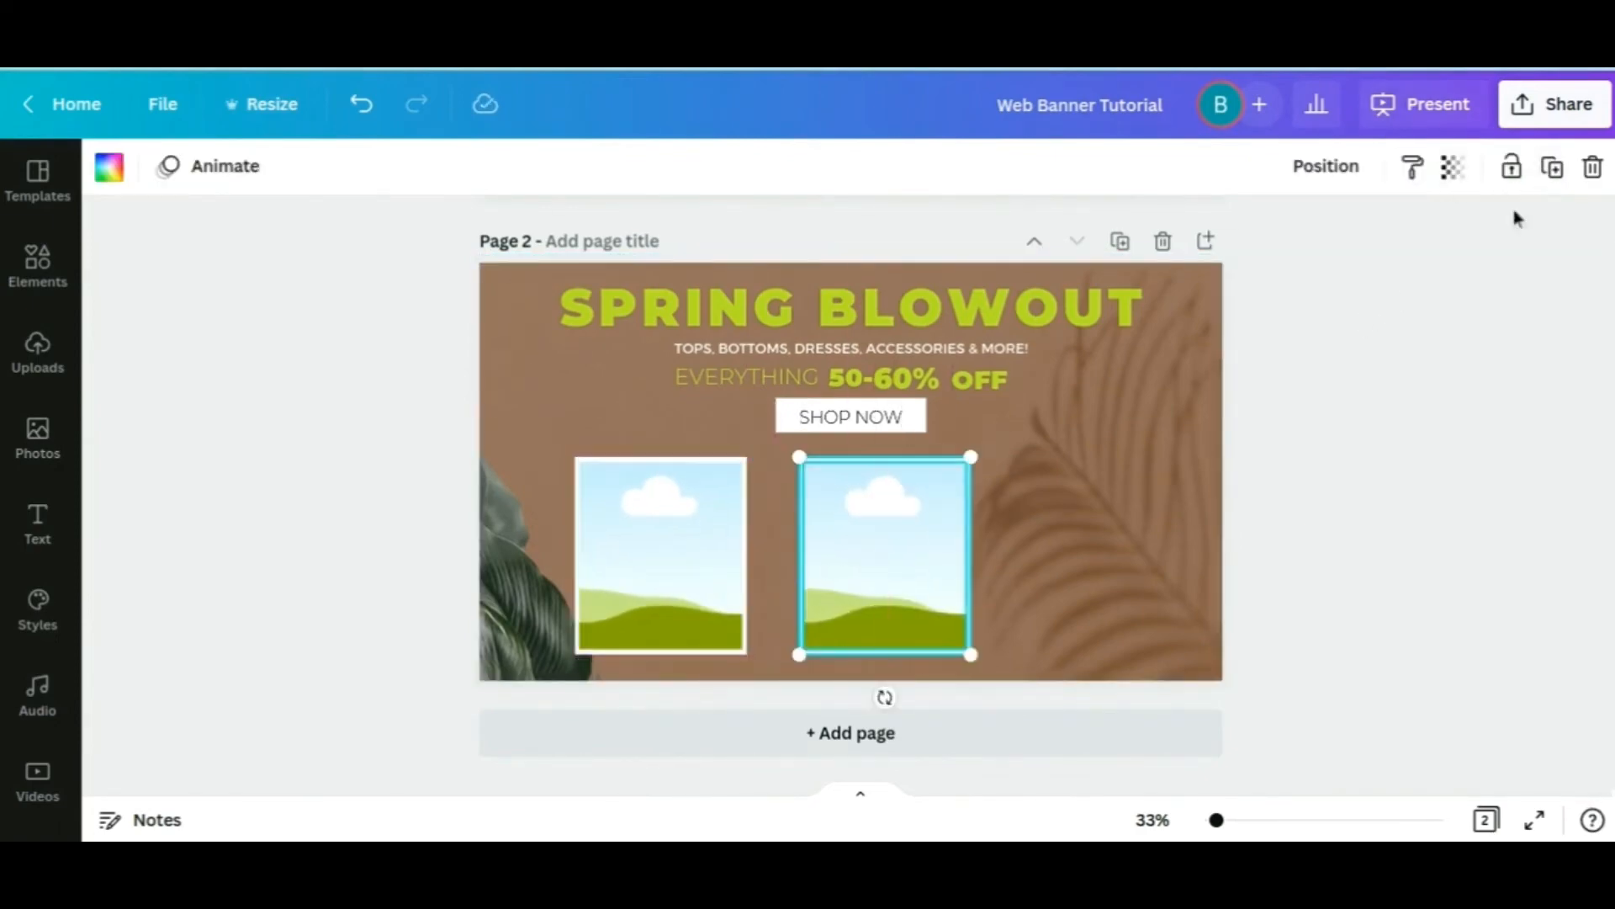
Duplicate the second image placeholder to complete an evenly spaced row of three
left_click(1553, 168)
left_click(1254, 503)
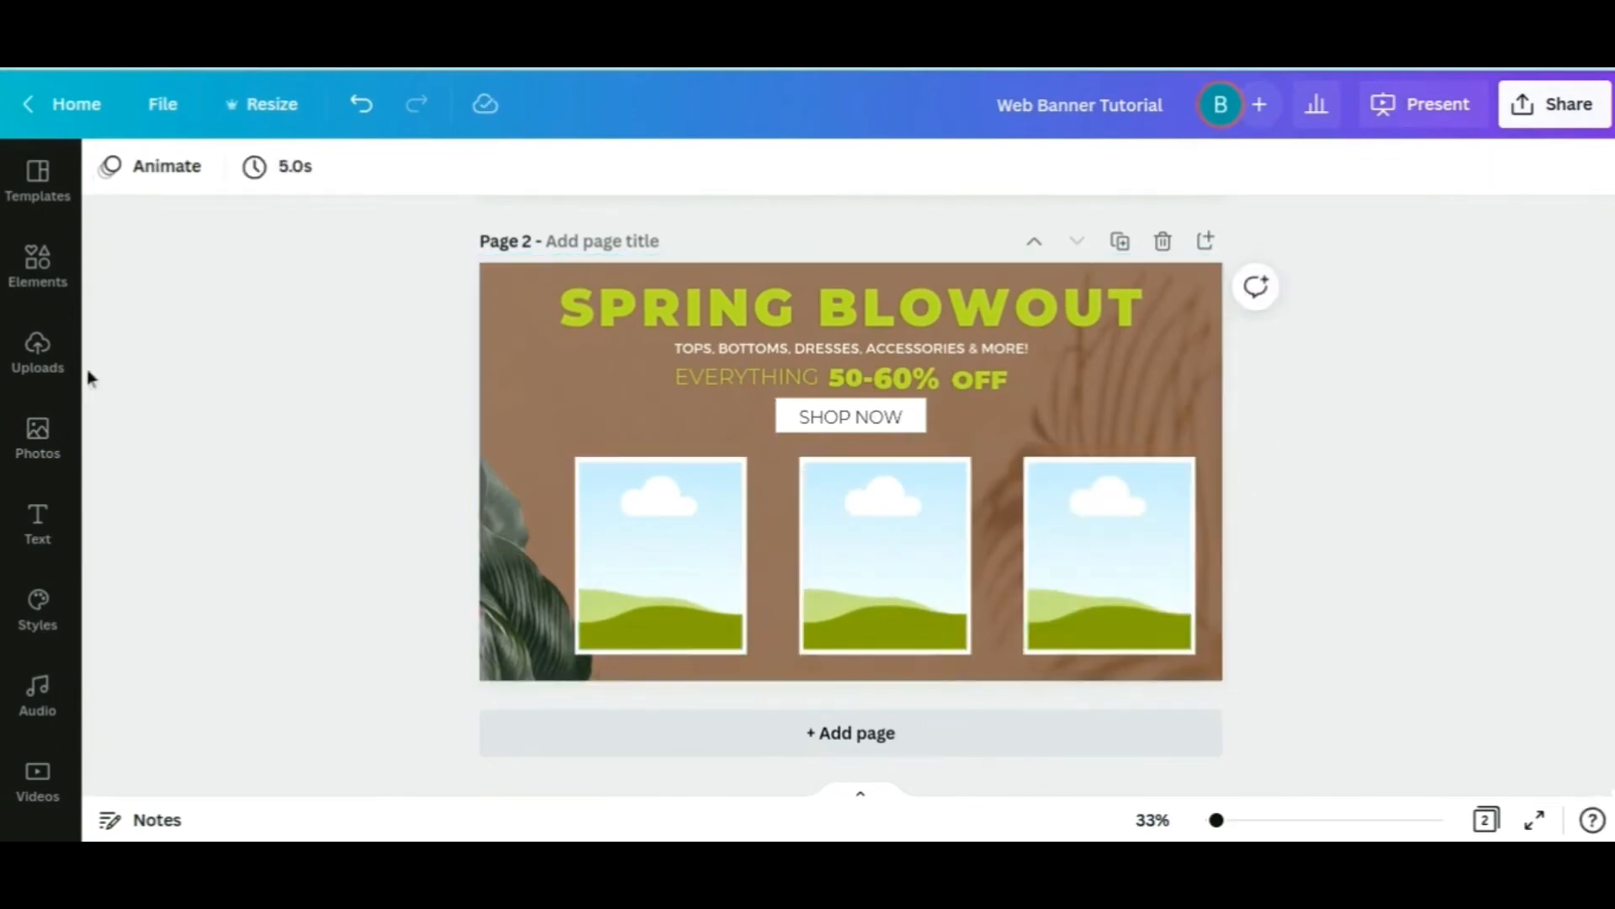
Add the uploaded photo of the woman in the green outfit and place it inside the first placeholder
left_click(38, 354)
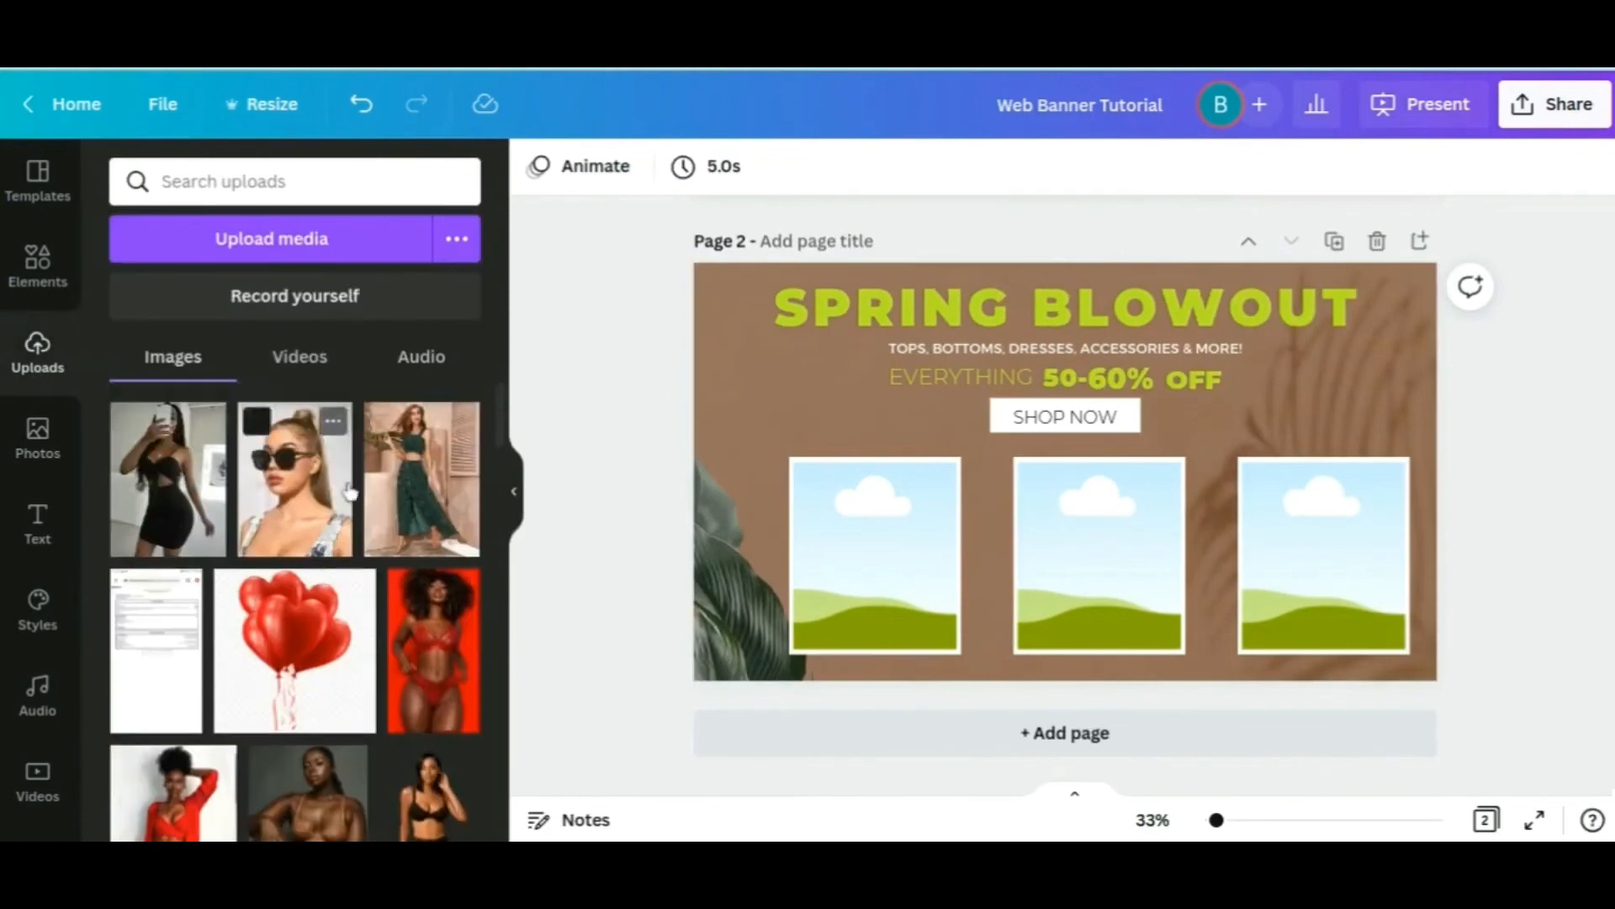
left_click(421, 479)
left_click_drag(1158, 454, 895, 561)
left_click(361, 104)
double_click(919, 522)
right_click(916, 534)
left_click(897, 535)
Add the uploaded sunglasses photo to the banner and adjust the crop of the green-outfit photo in the first placeholder
left_click(311, 477)
right_click(1109, 477)
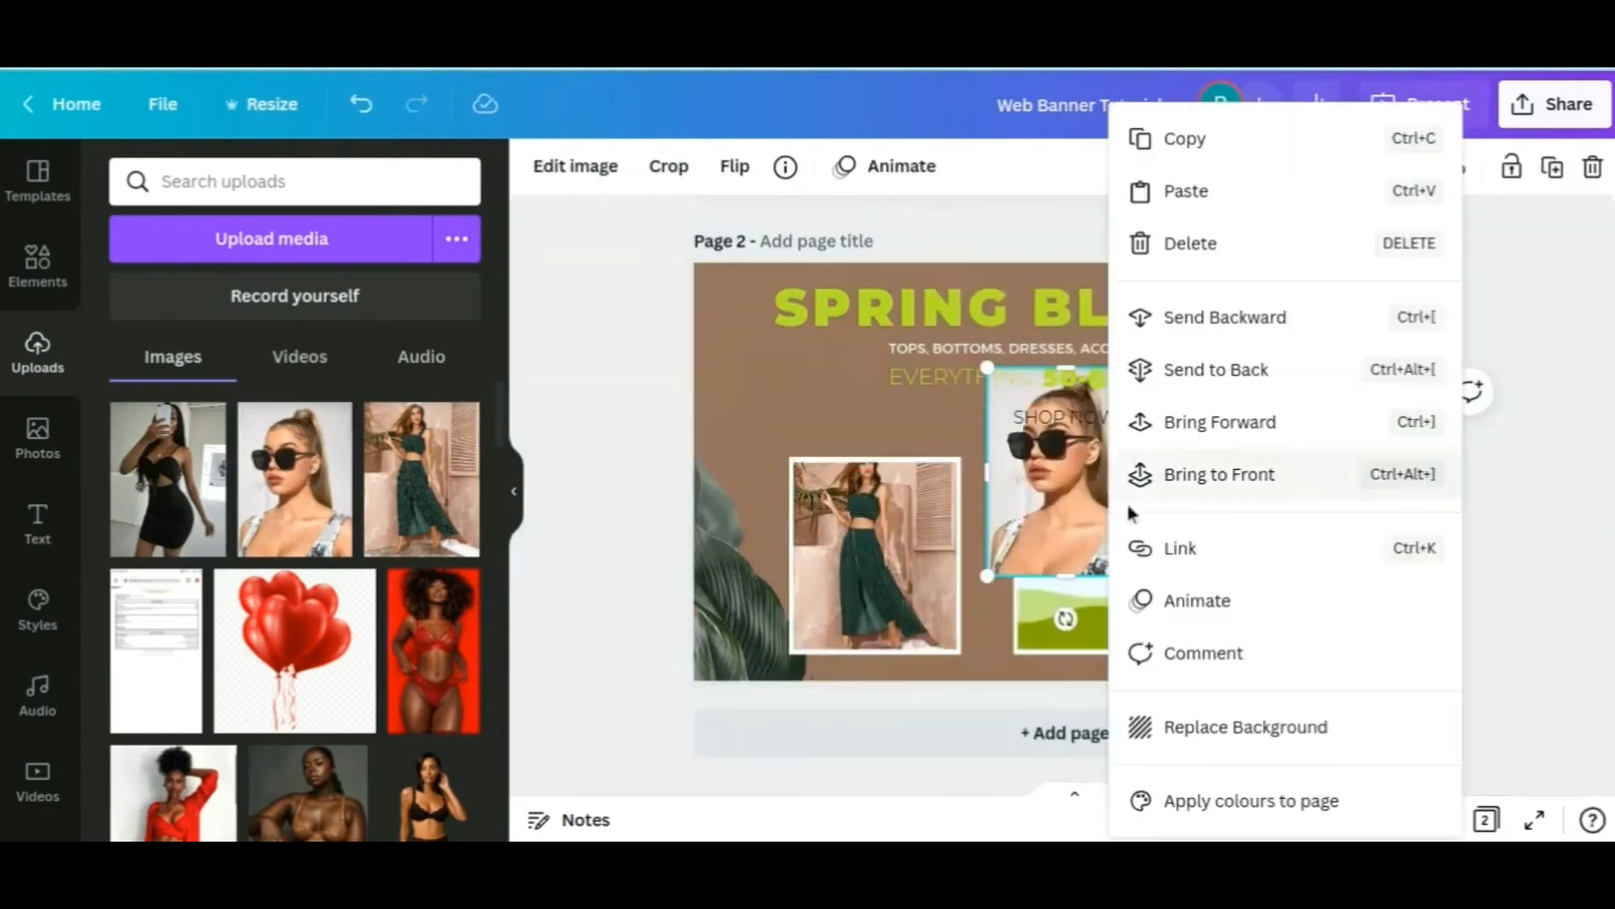
left_click(867, 455)
left_click(882, 517)
double_click(882, 516)
right_click(879, 521)
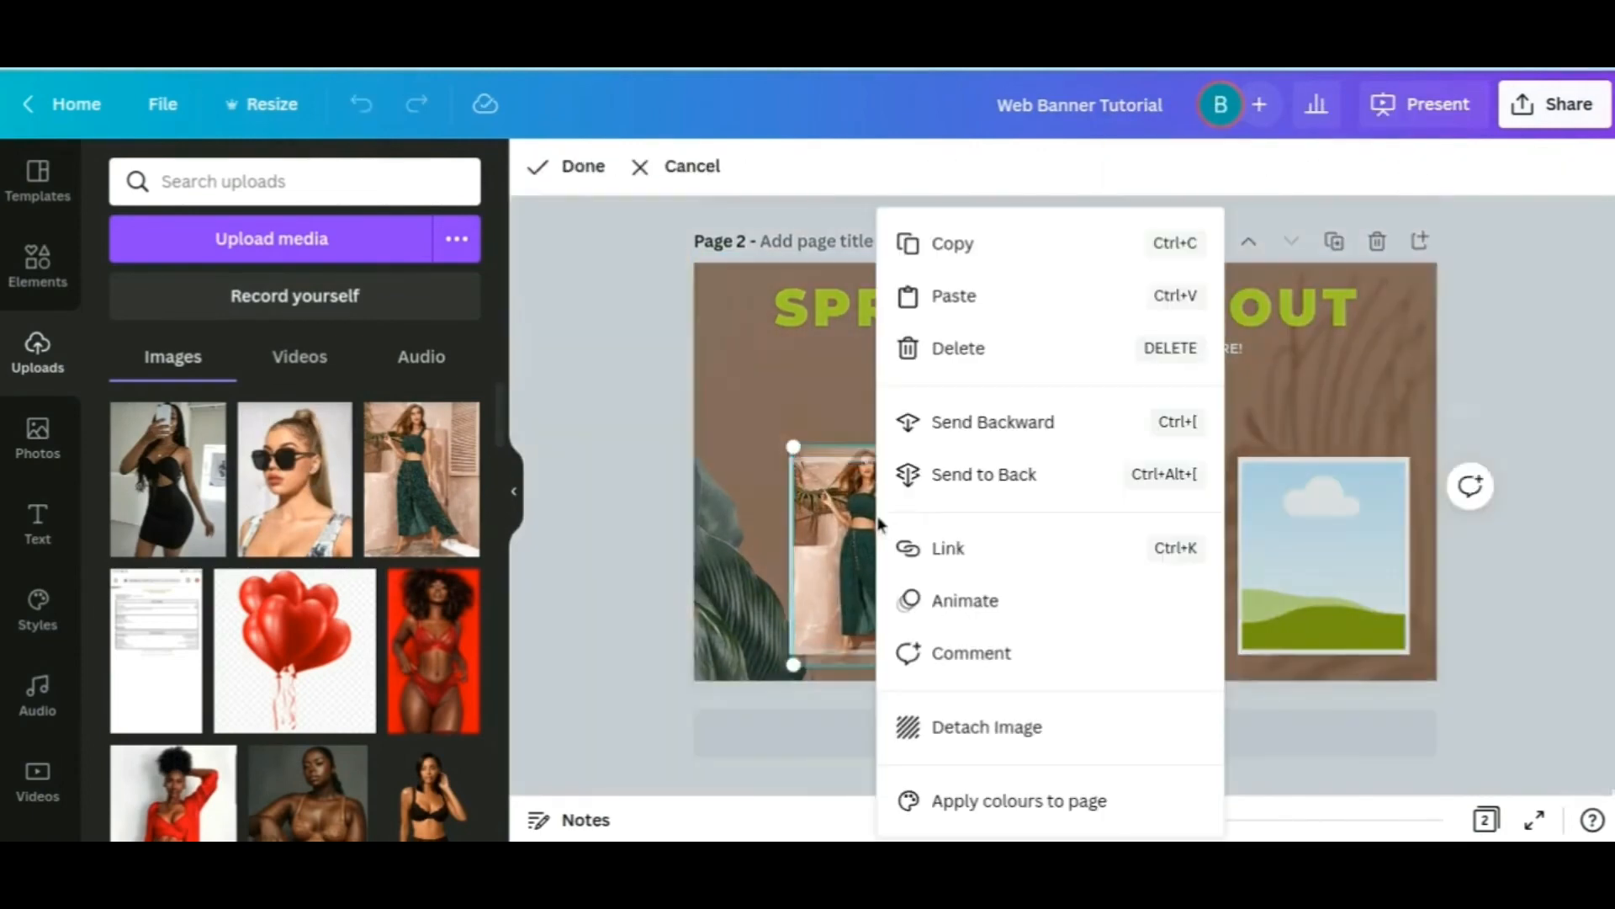
left_click(846, 533)
left_click(559, 164)
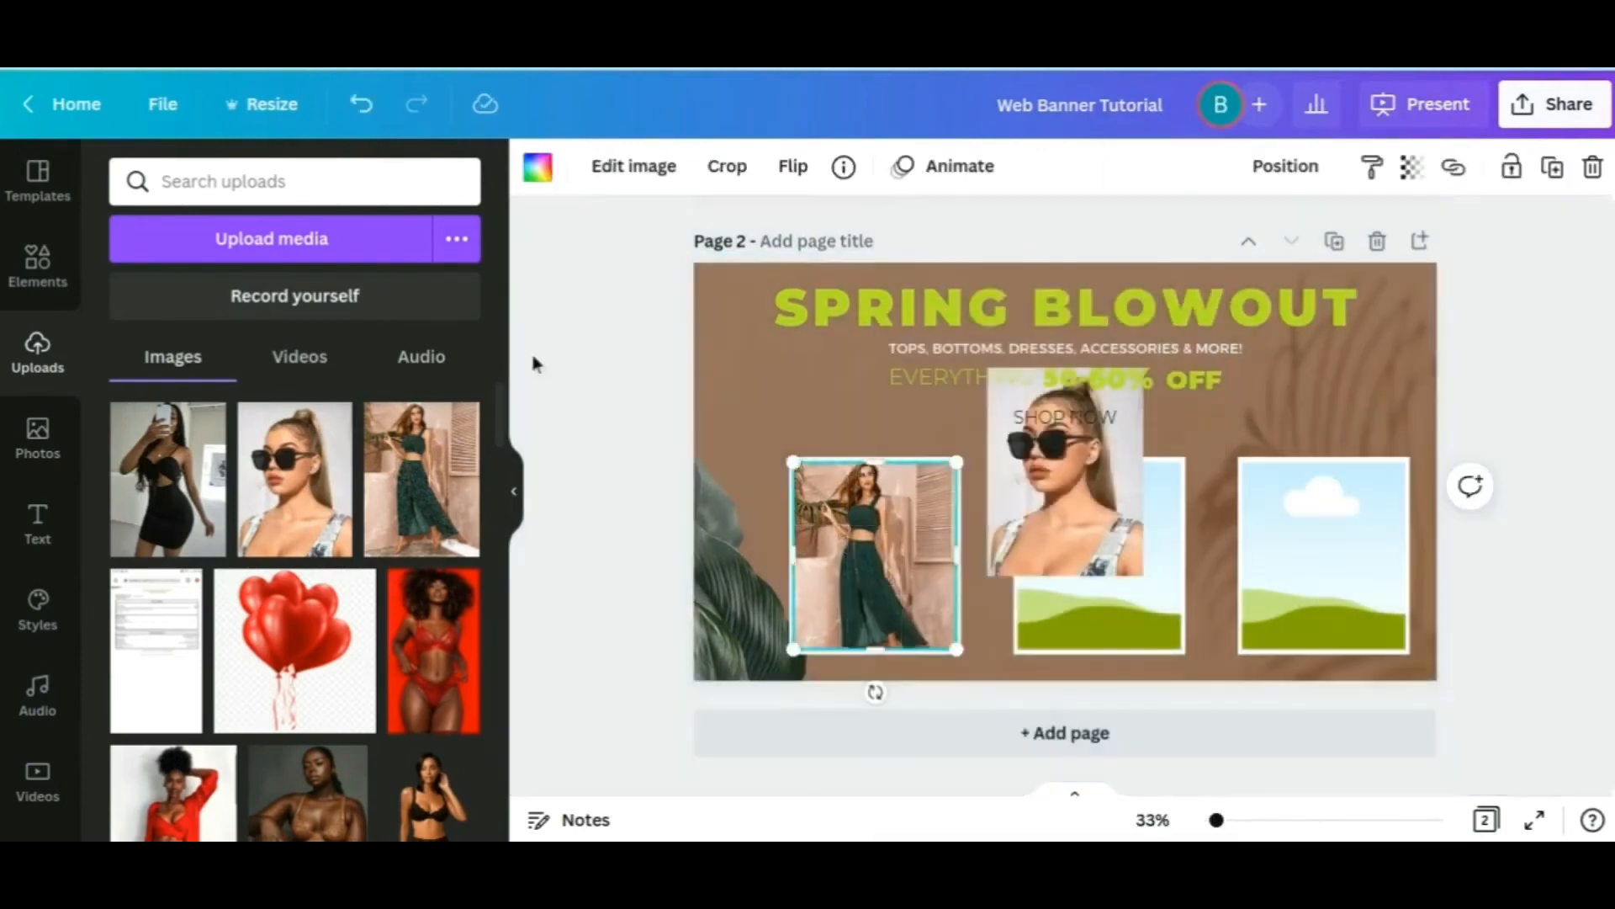
Undo the narrowing of the sunglasses photo and place it inside the middle placeholder
left_click(514, 492)
right_click(823, 522)
left_click(645, 406)
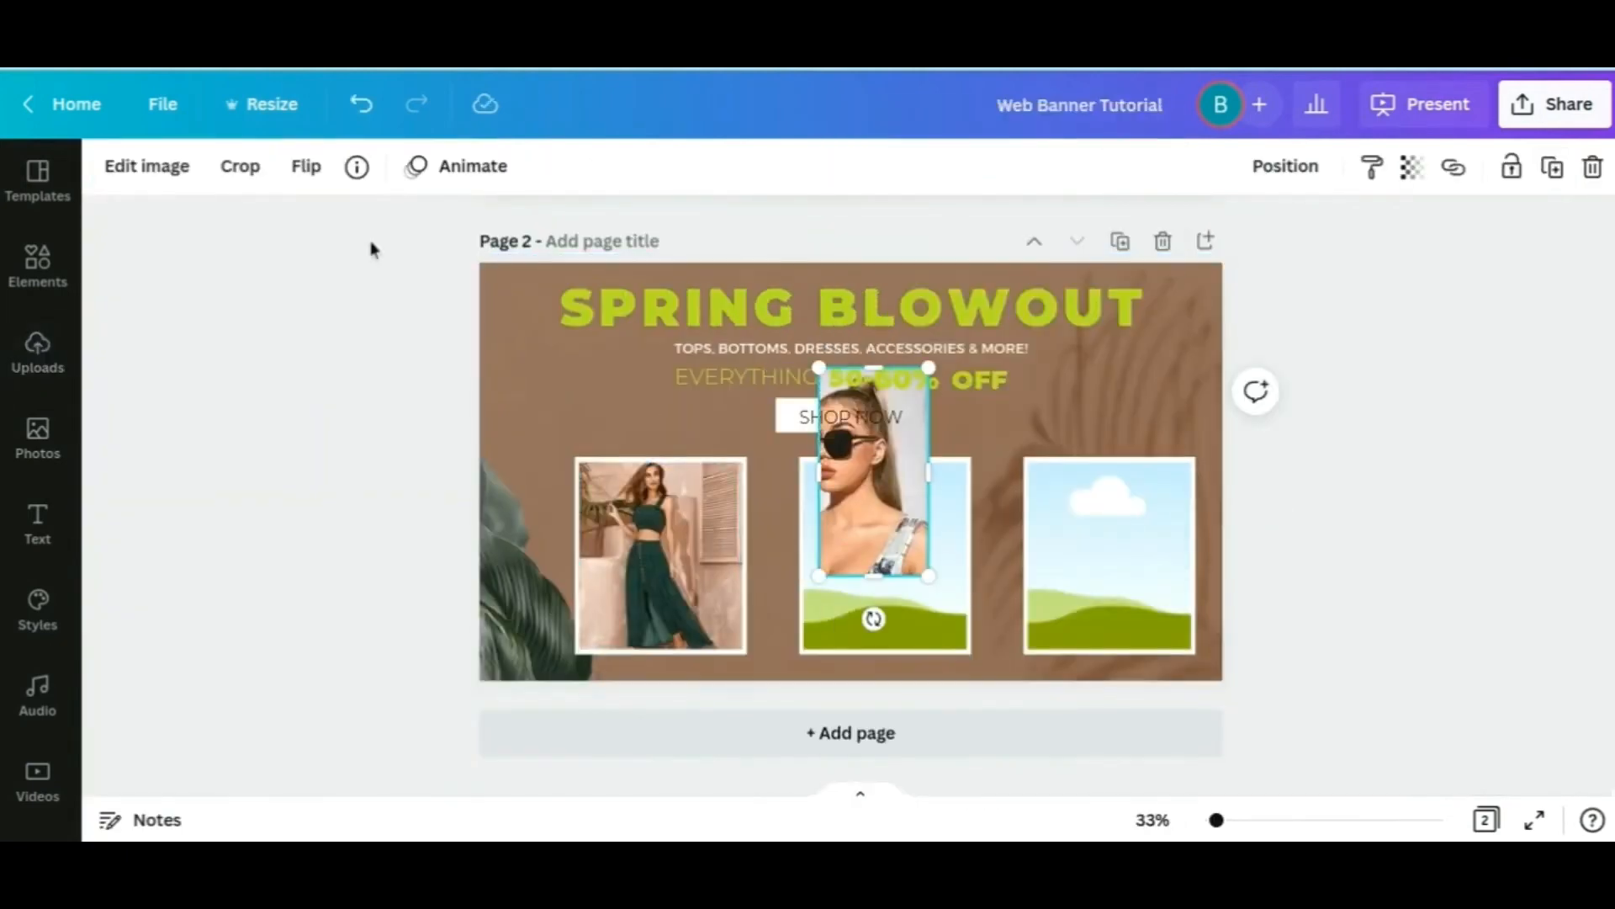
left_click(361, 105)
right_click(863, 505)
left_click(648, 433)
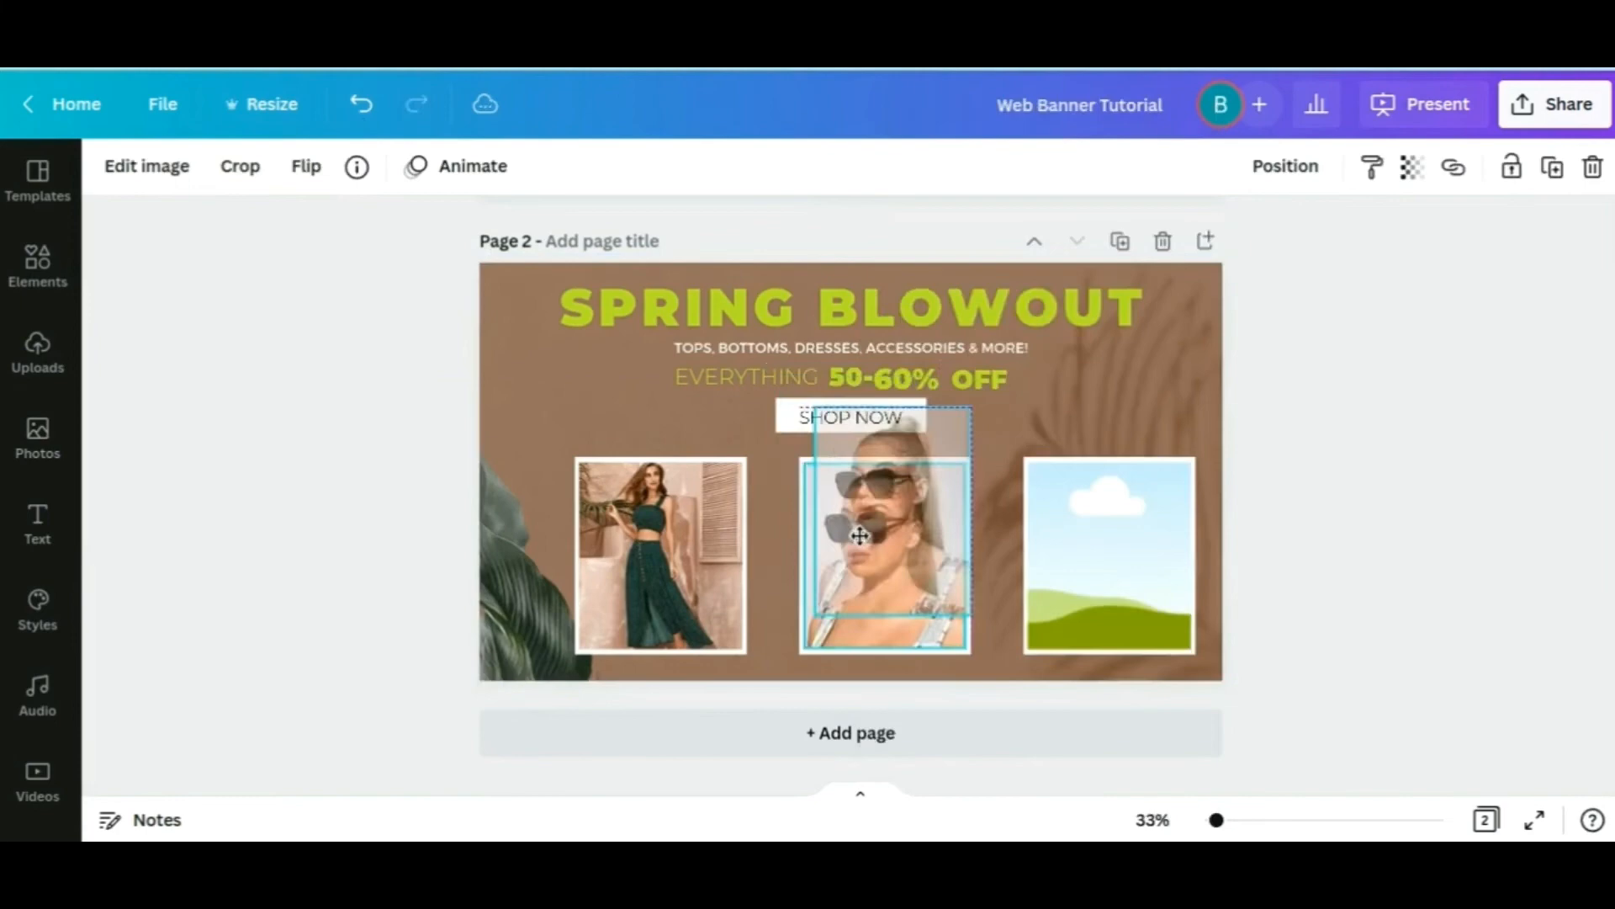
left_click(404, 367)
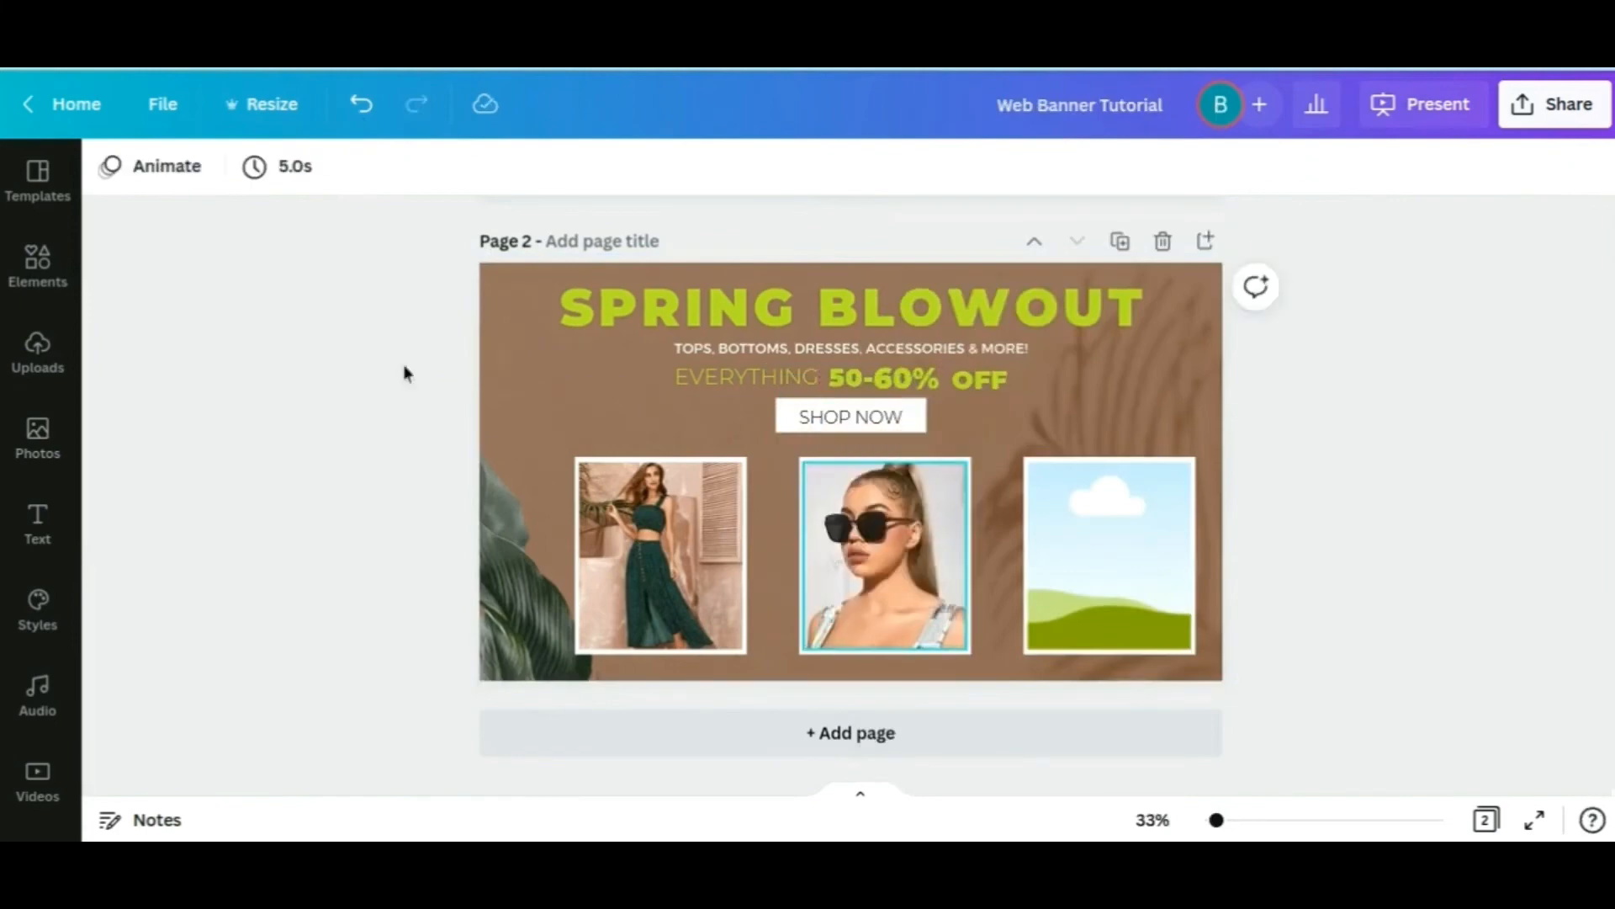
Add the uploaded photo of the woman in the black dress and place it inside the third placeholder
left_click(37, 351)
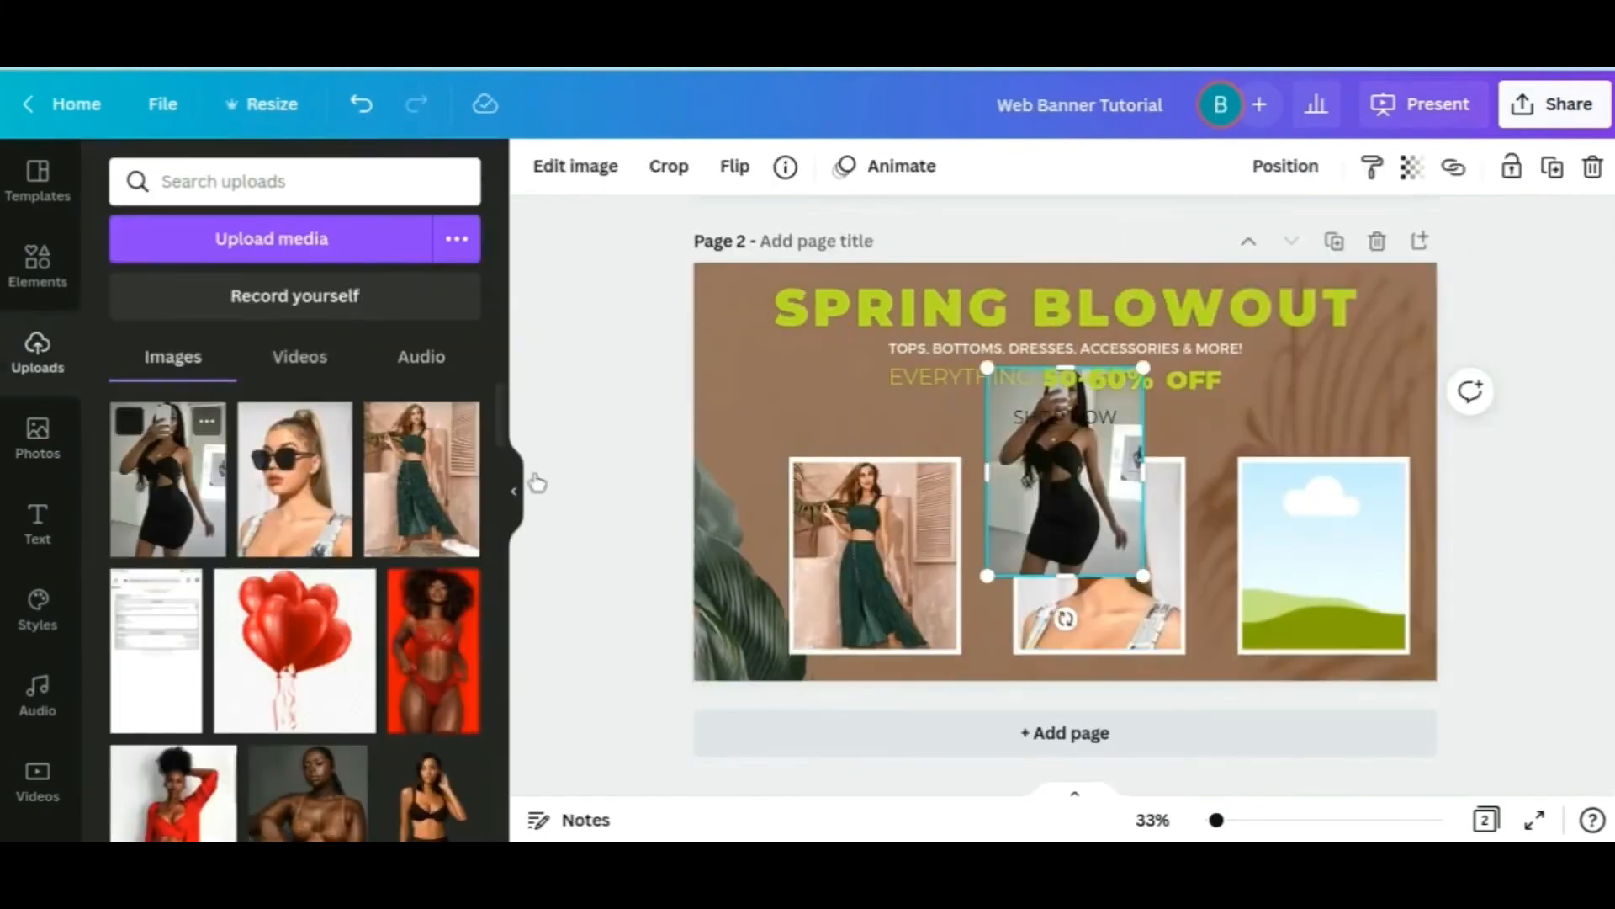
right_click(1085, 471)
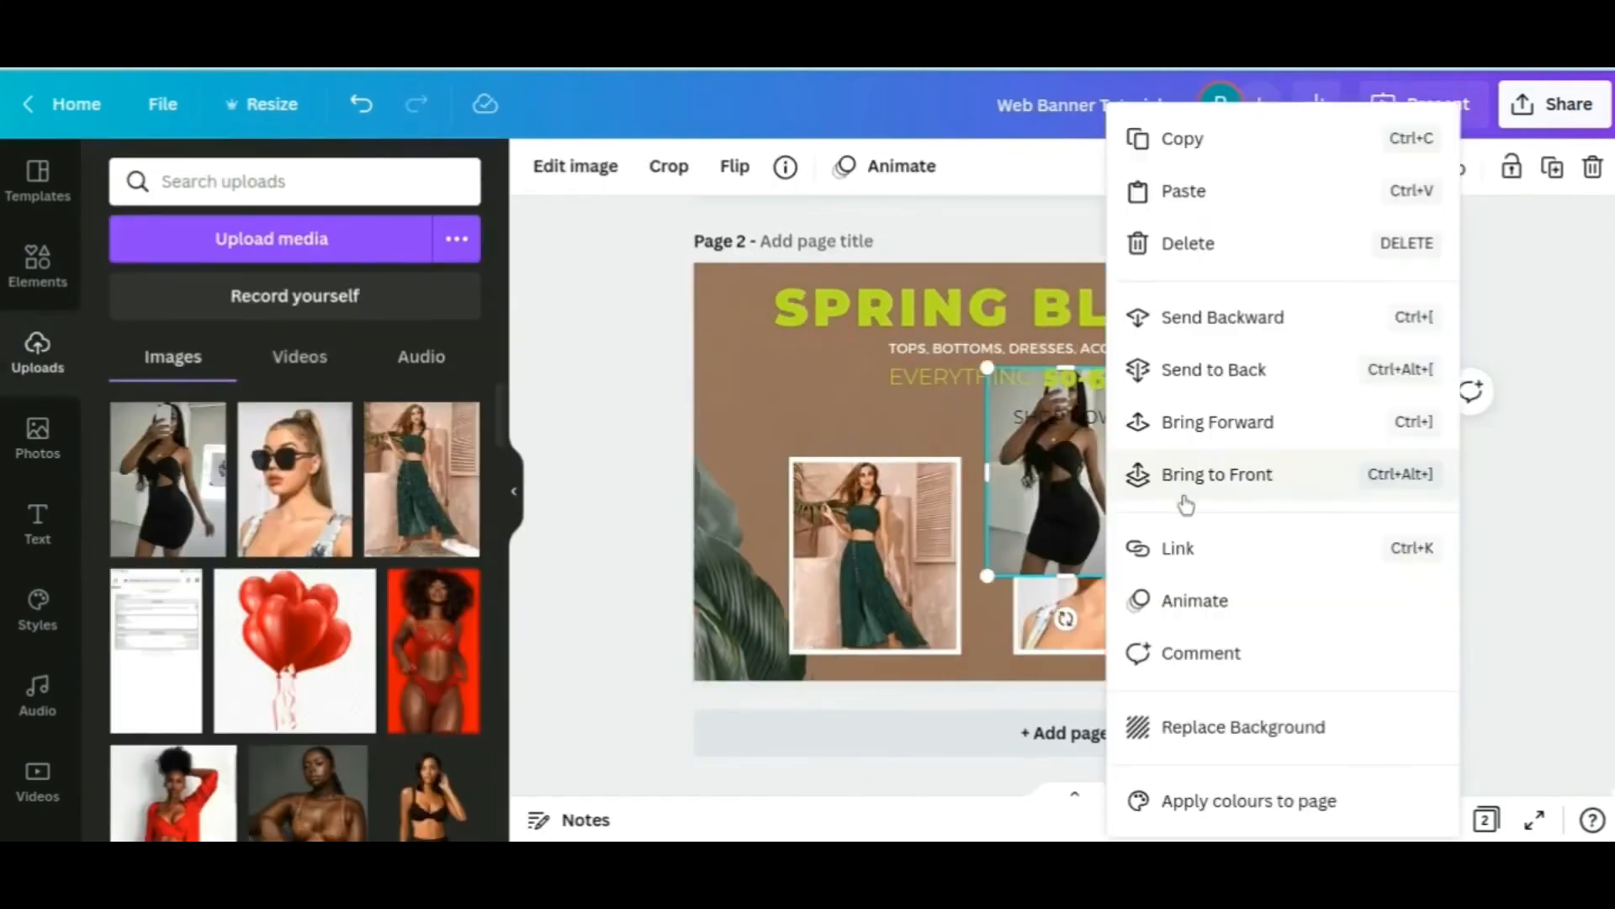
left_click(514, 491)
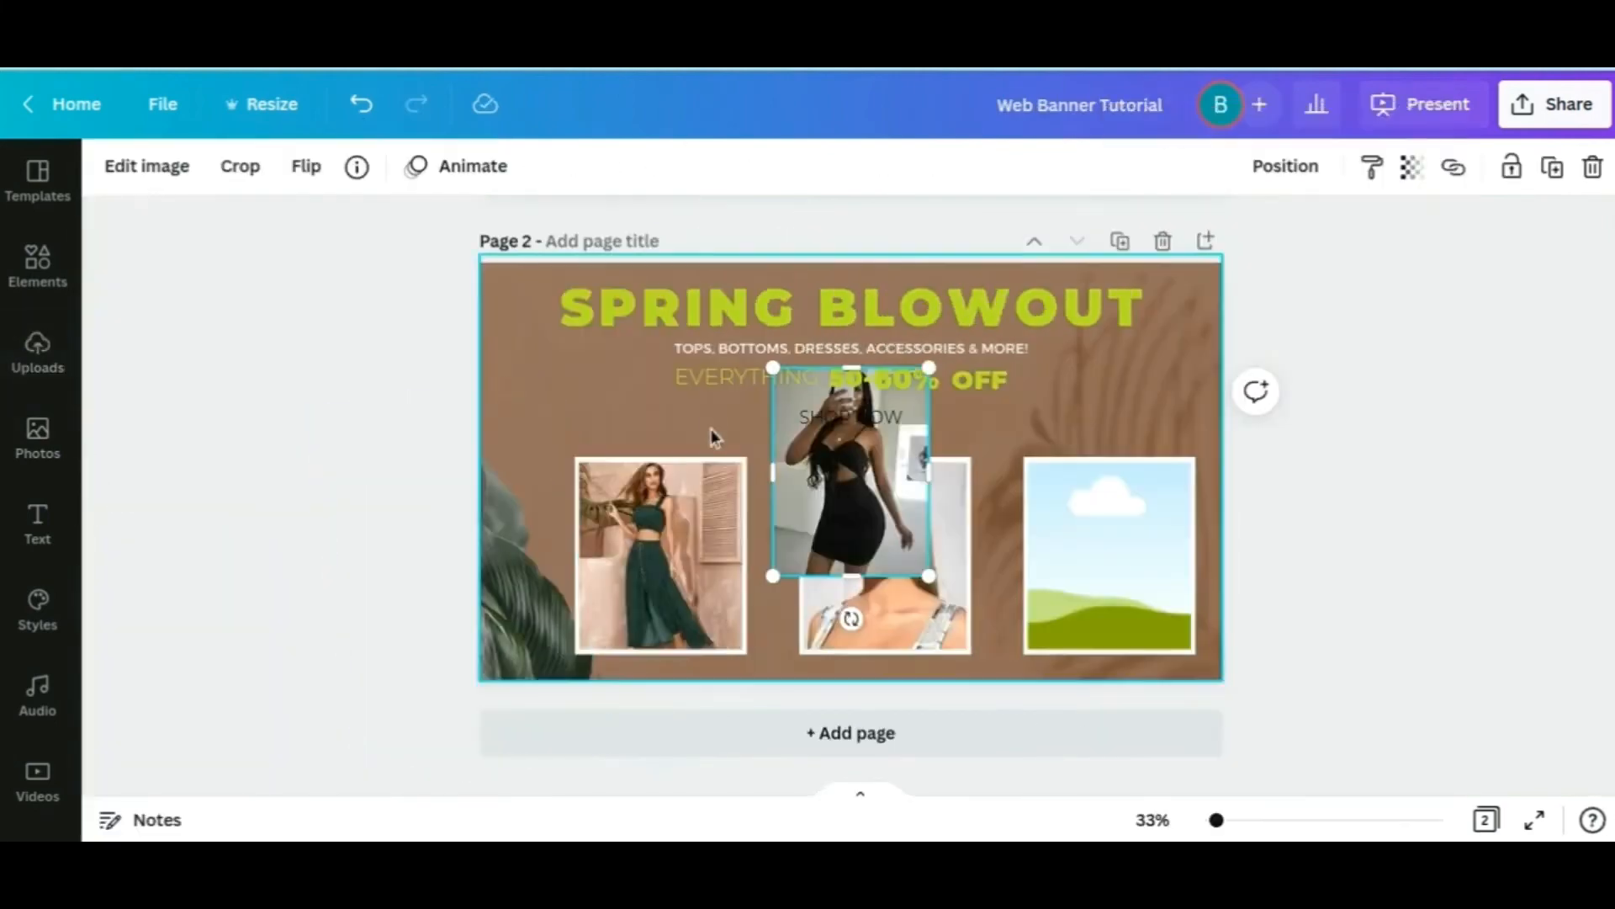
double_click(837, 468)
left_click(940, 508)
left_click_drag(896, 518, 1057, 616)
Adjust the framing of the black-dress photo within the third placeholder's white border
double_click(1113, 537)
right_click(1112, 539)
left_click(1102, 551)
right_click(1094, 589)
right_click(1073, 599)
left_click(1176, 370)
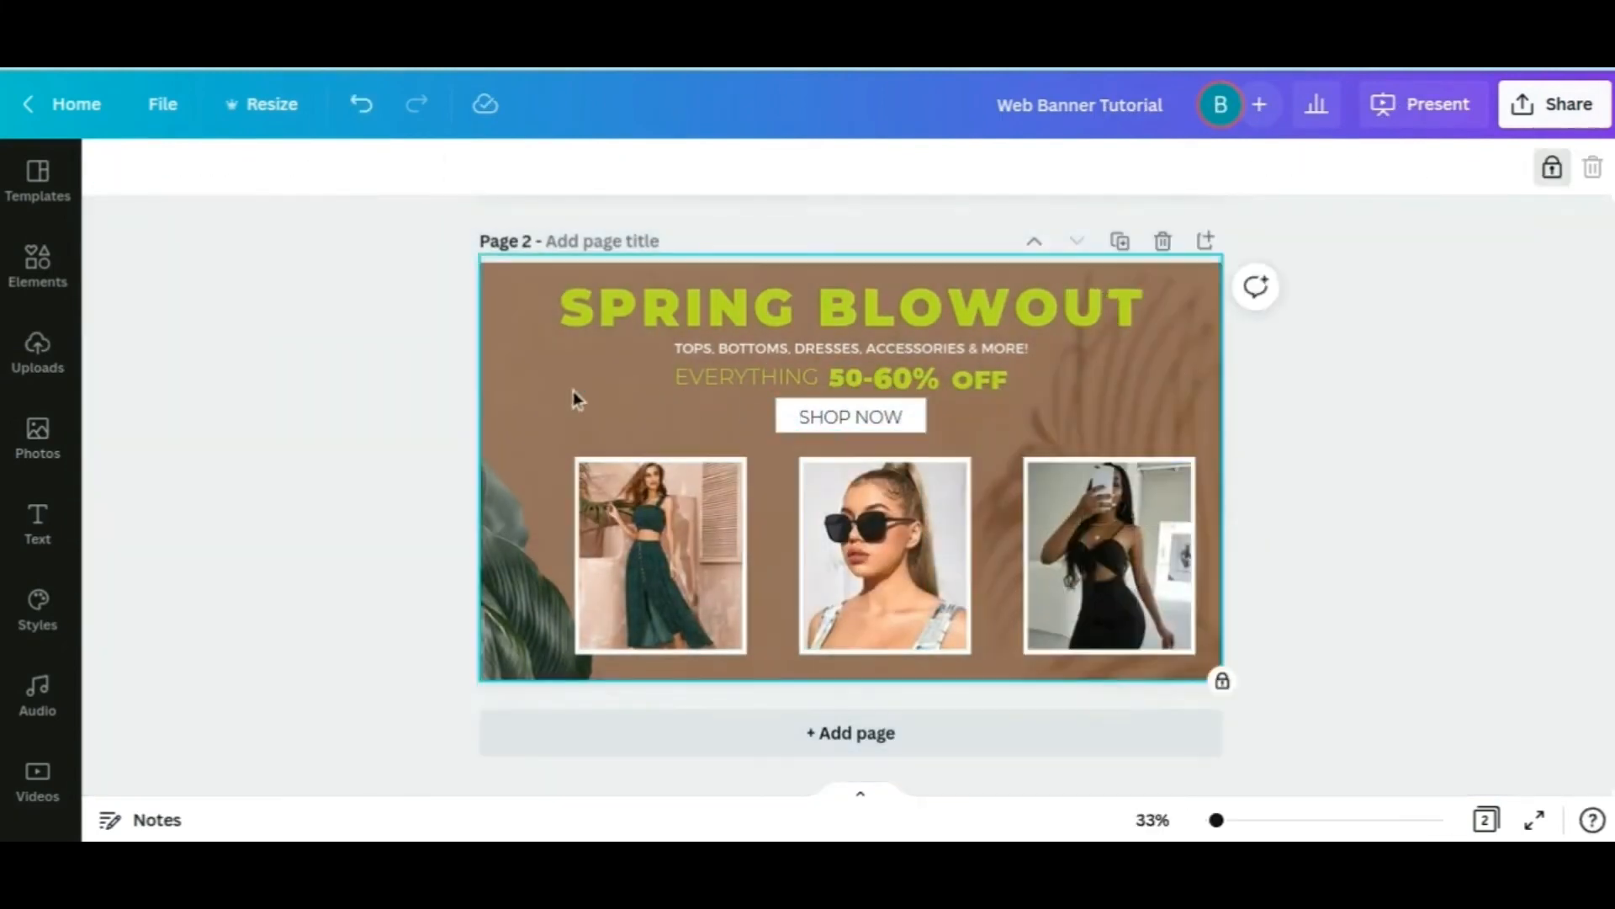
Add a circle, shrink it to badge size and place it over the upper-left corner of the first photo
key("c")
left_click_drag(959, 364, 830, 494)
left_click_drag(791, 545, 589, 481)
left_click_drag(538, 431, 784, 494)
left_click(539, 428)
left_click(575, 485)
Duplicate the circle badge onto the upper-left corners of the second and third photos
right_click(579, 478)
left_click(1559, 167)
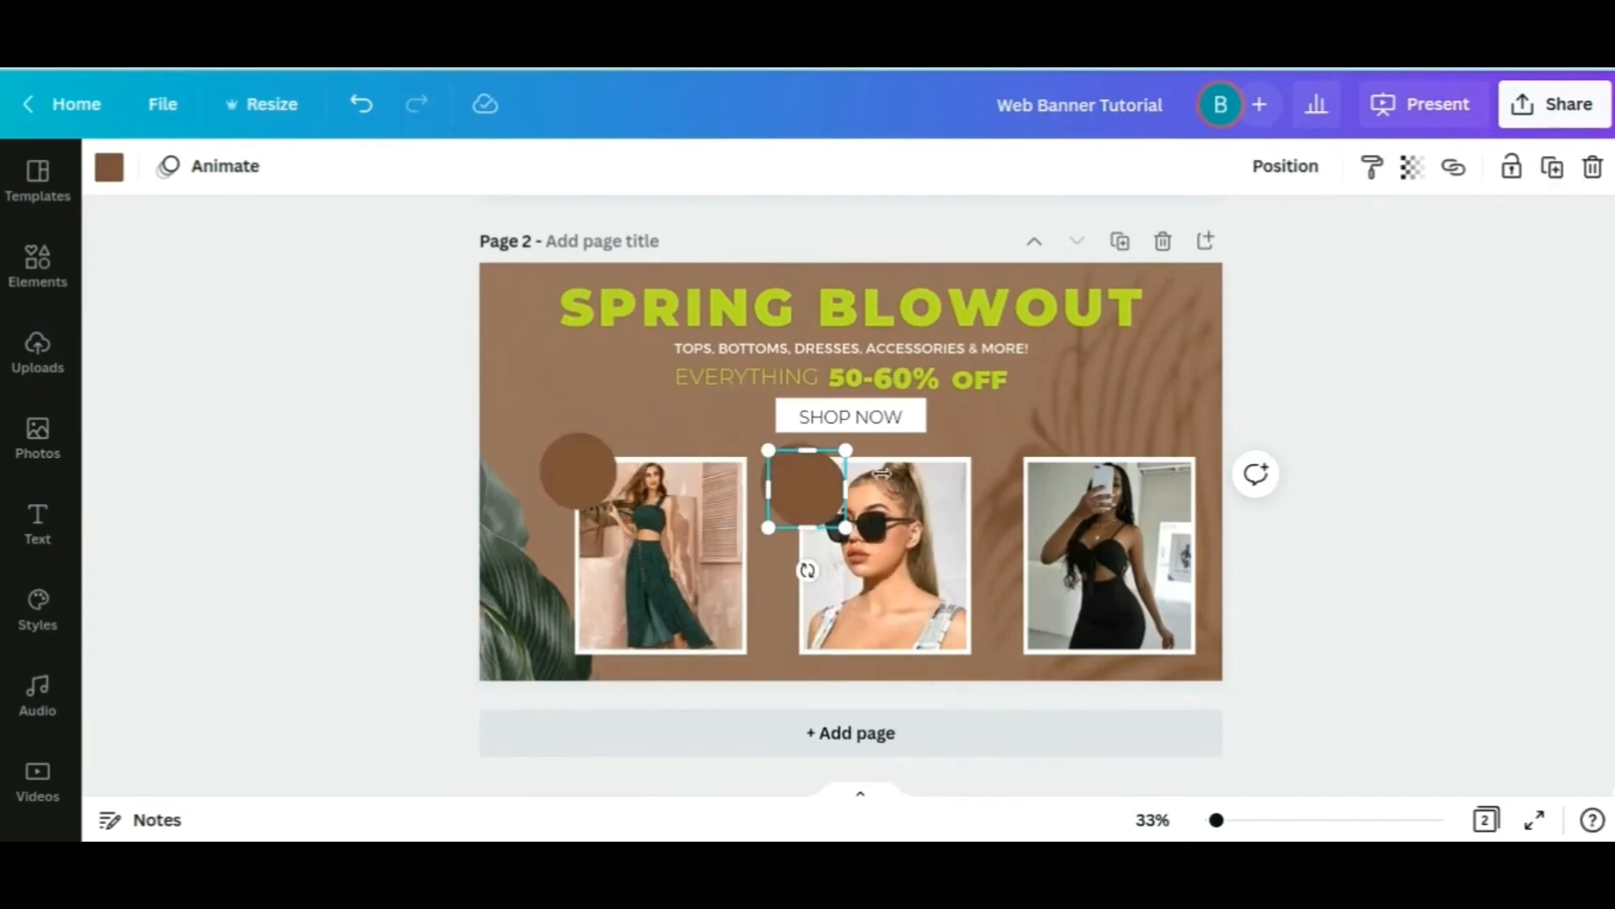
left_click_drag(881, 474, 1027, 454)
Recolour all three circle badges black
left_click(577, 471)
left_click(109, 167)
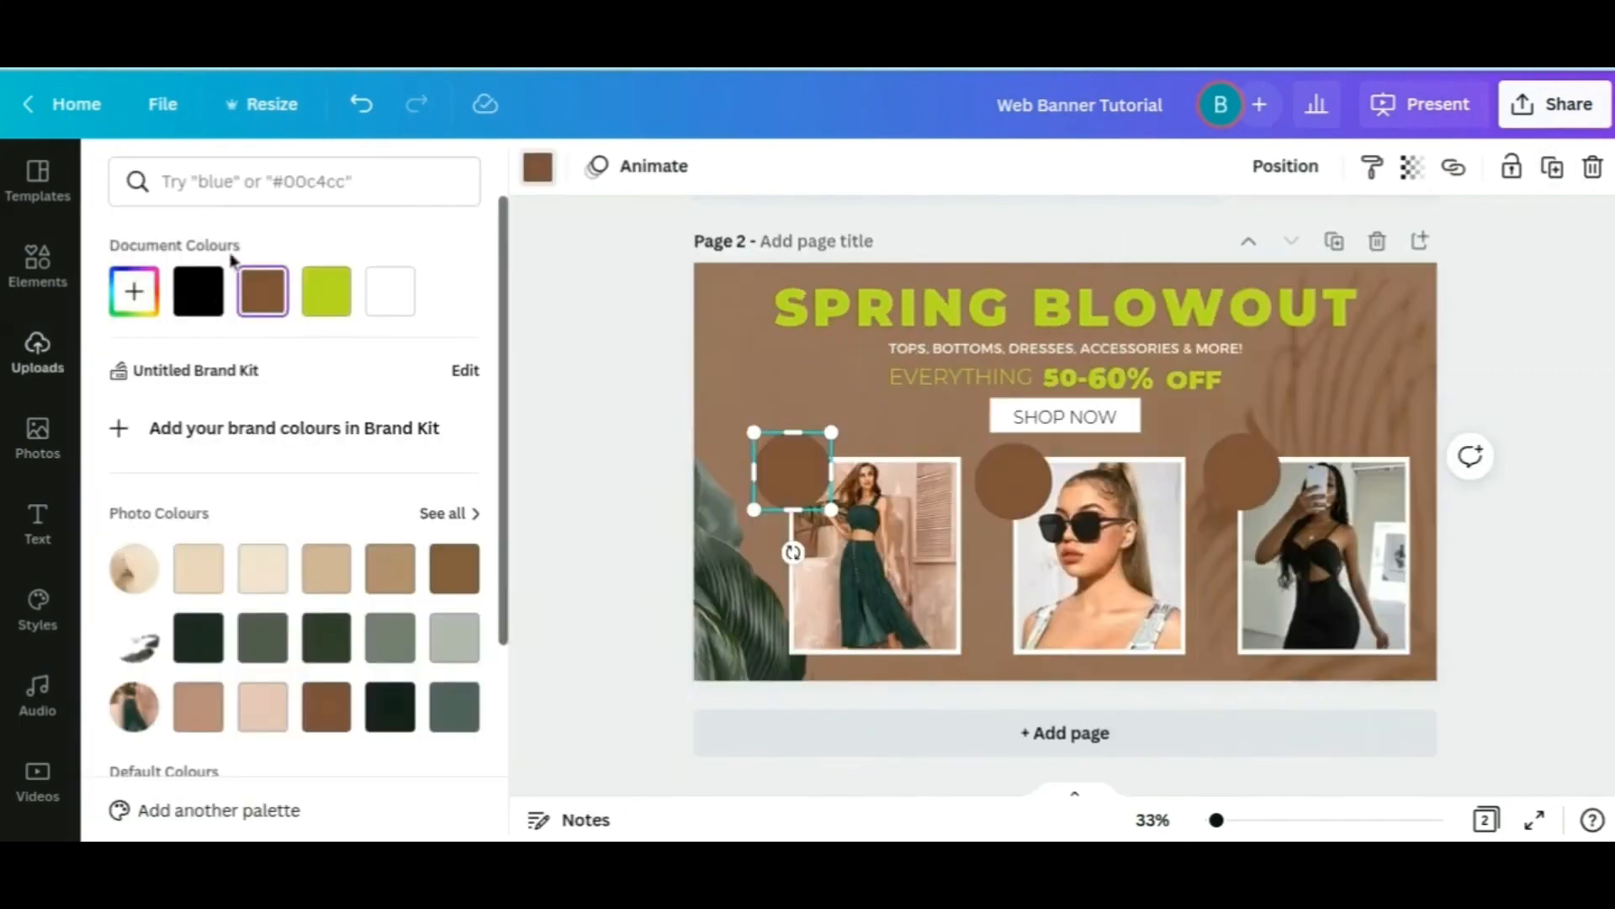
left_click(199, 291)
left_click(1014, 480)
left_click(199, 291)
left_click(1237, 472)
left_click(199, 291)
left_click(679, 412)
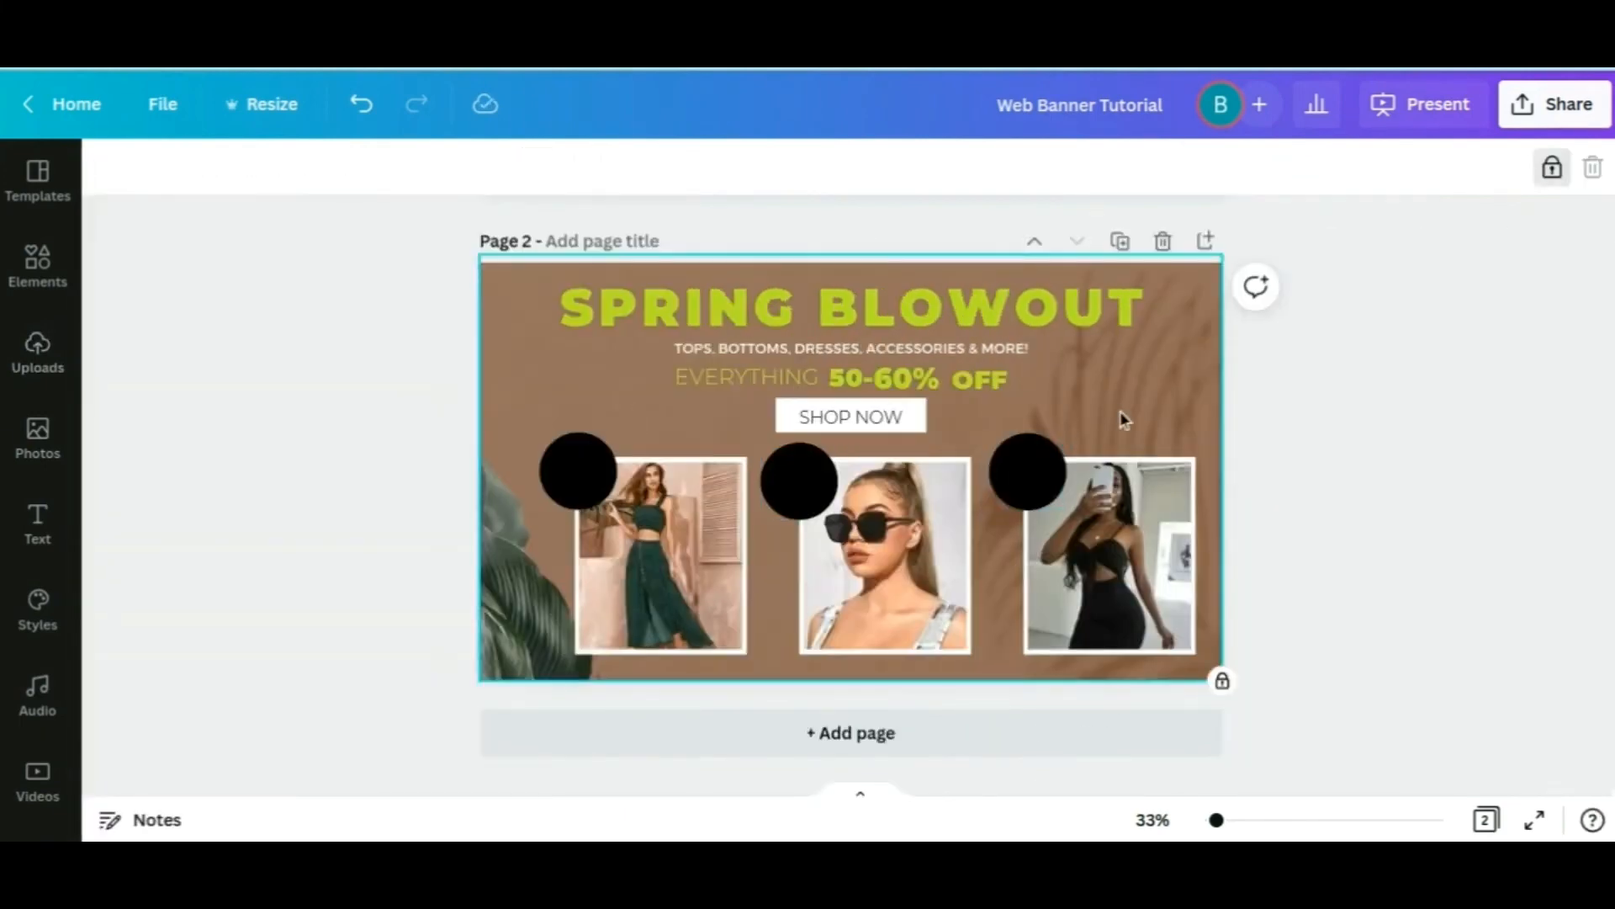
Add a "50% OFF" text box, colour it lime green and move it near the first badge
type("t100% OFF")
left_click(470, 166)
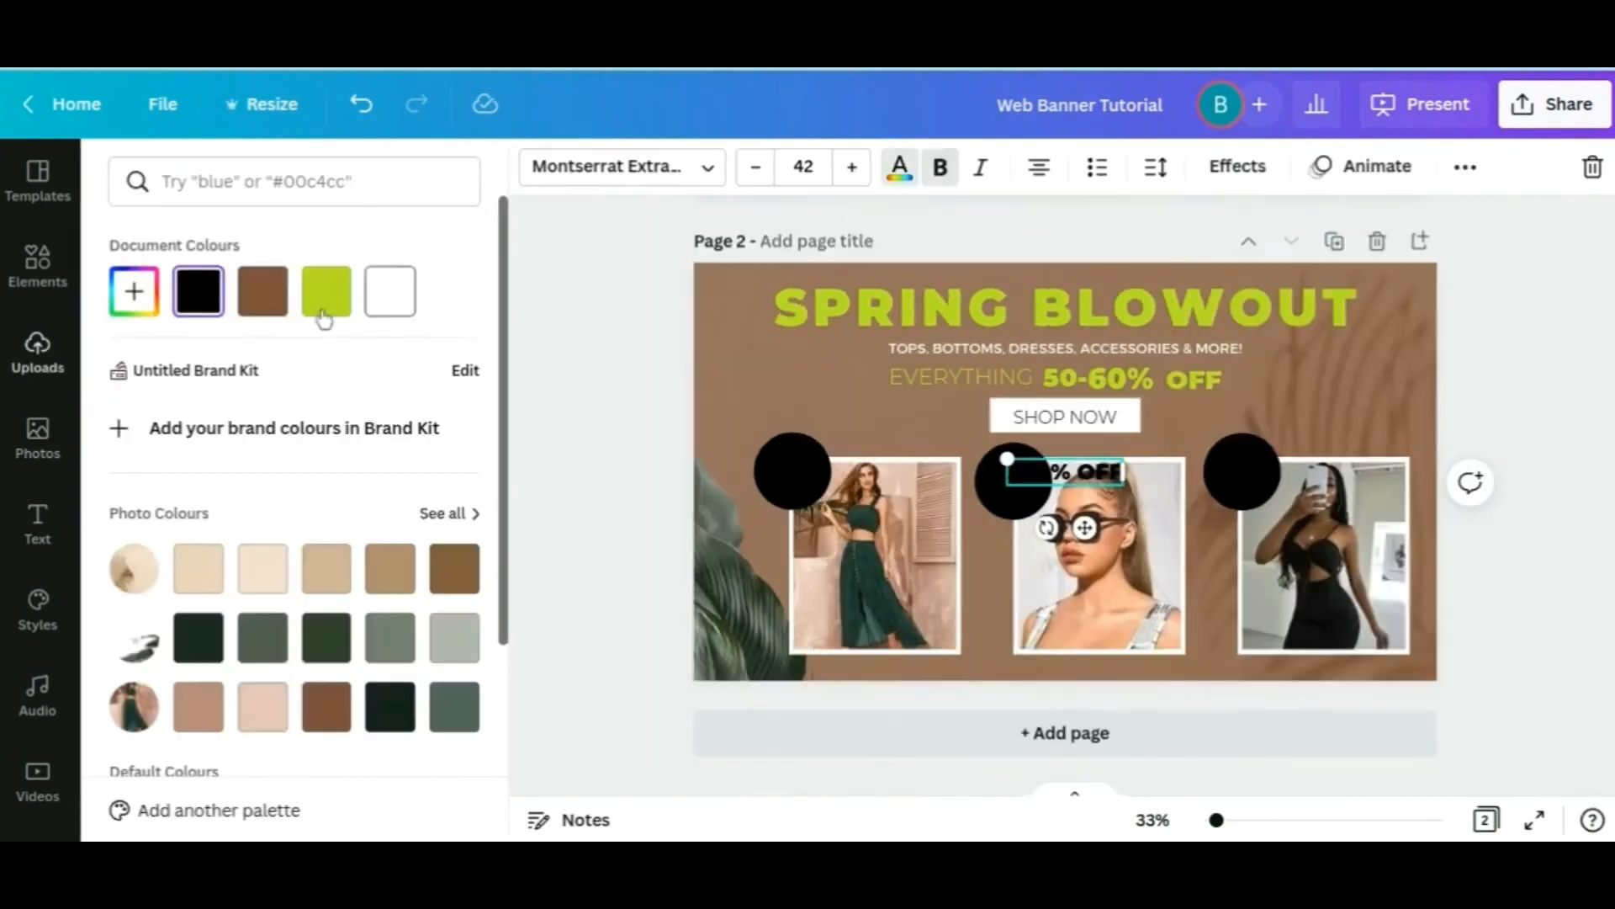
left_click(322, 313)
left_click(1085, 527)
left_click(761, 441)
left_click(850, 472)
left_click_drag(868, 526, 670, 458)
Select the three photo placeholders together and lock them in place
left_click_drag(1290, 650, 884, 692)
left_click(1512, 167)
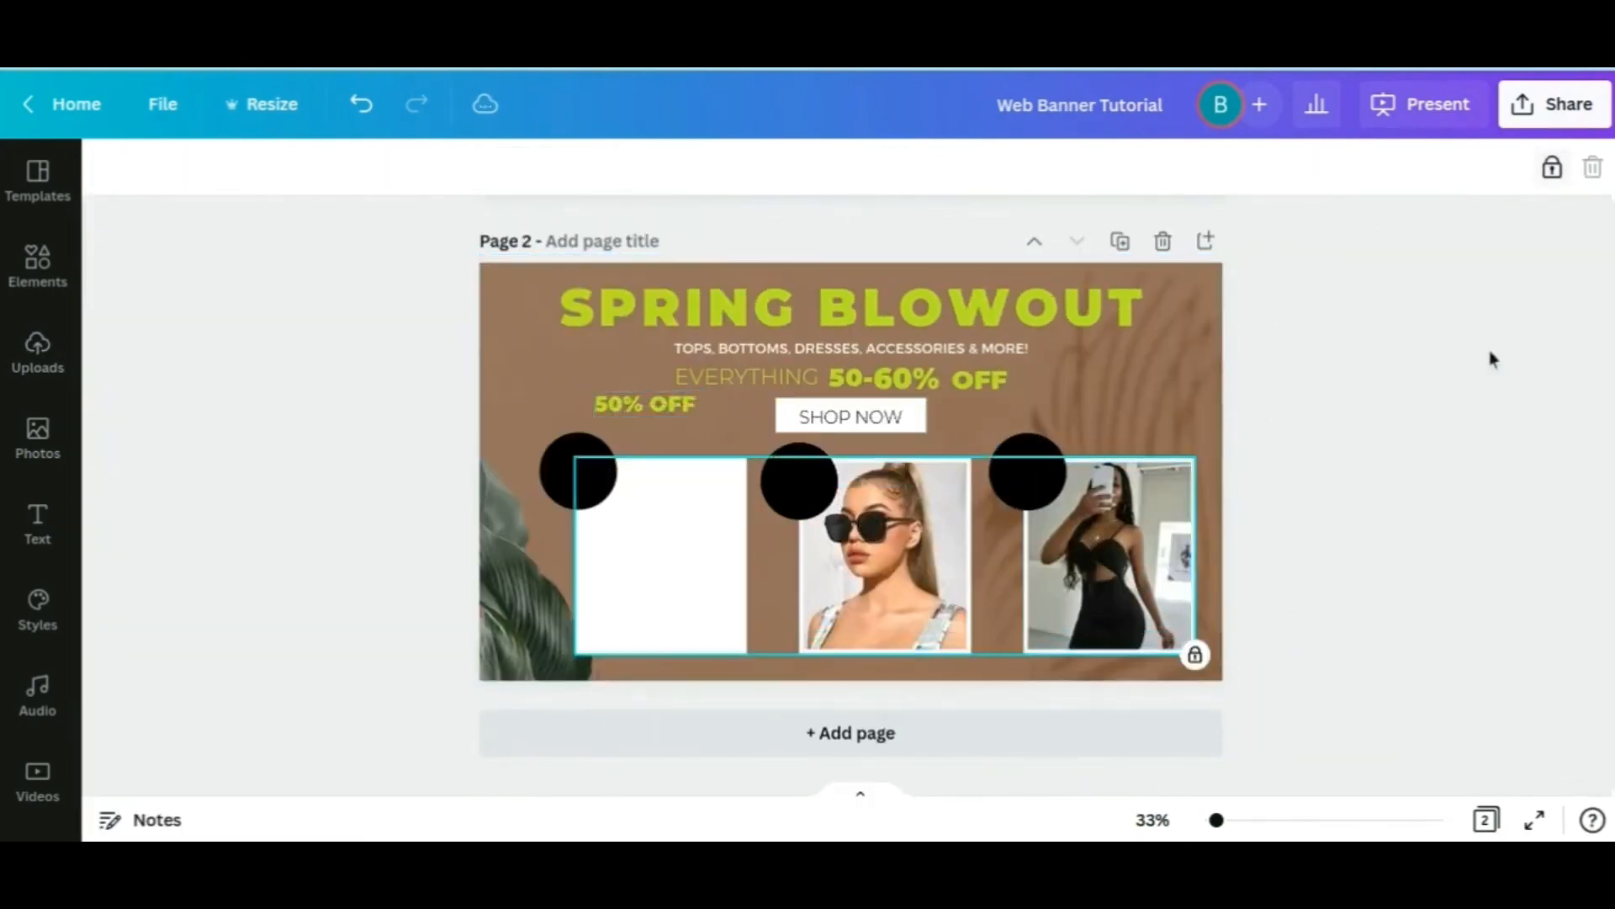
left_click(589, 463)
Narrow the 50% OFF text box so it wraps onto two lines and tighten its line spacing to about 0.8
left_click(636, 408)
left_click_drag(696, 404, 674, 405)
left_click(808, 166)
left_click(865, 343)
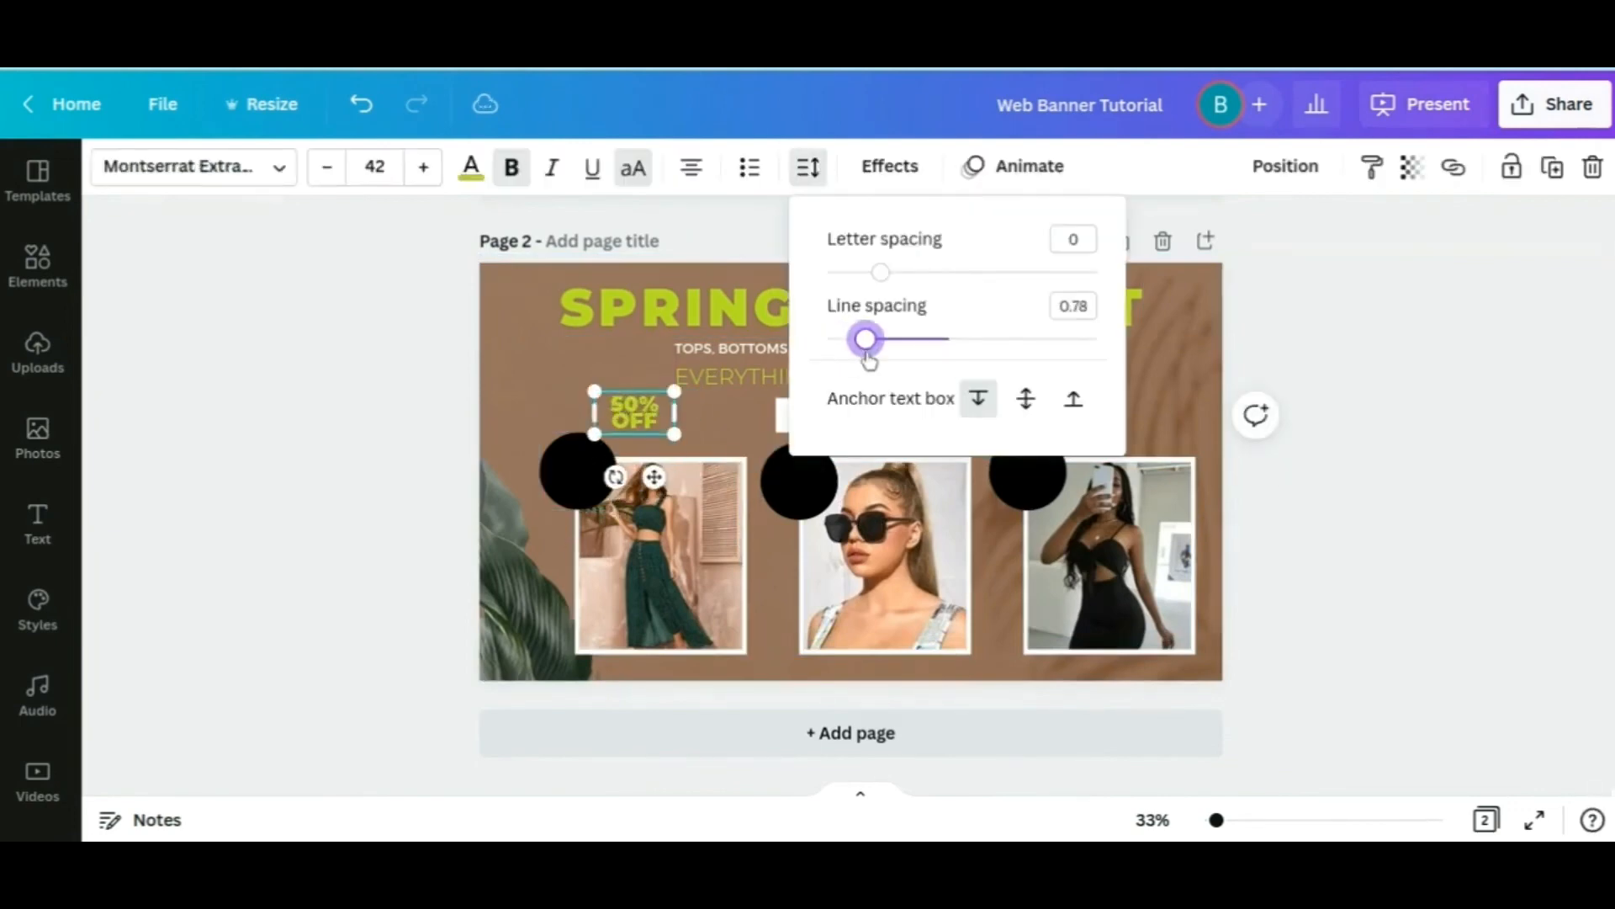
left_click_drag(869, 357, 875, 356)
Place the 50% OFF text on the first badge and duplicate it onto the second and third badges as 60% OFF
left_click_drag(653, 477, 823, 539)
key("ctrl+d")
left_click(1553, 172)
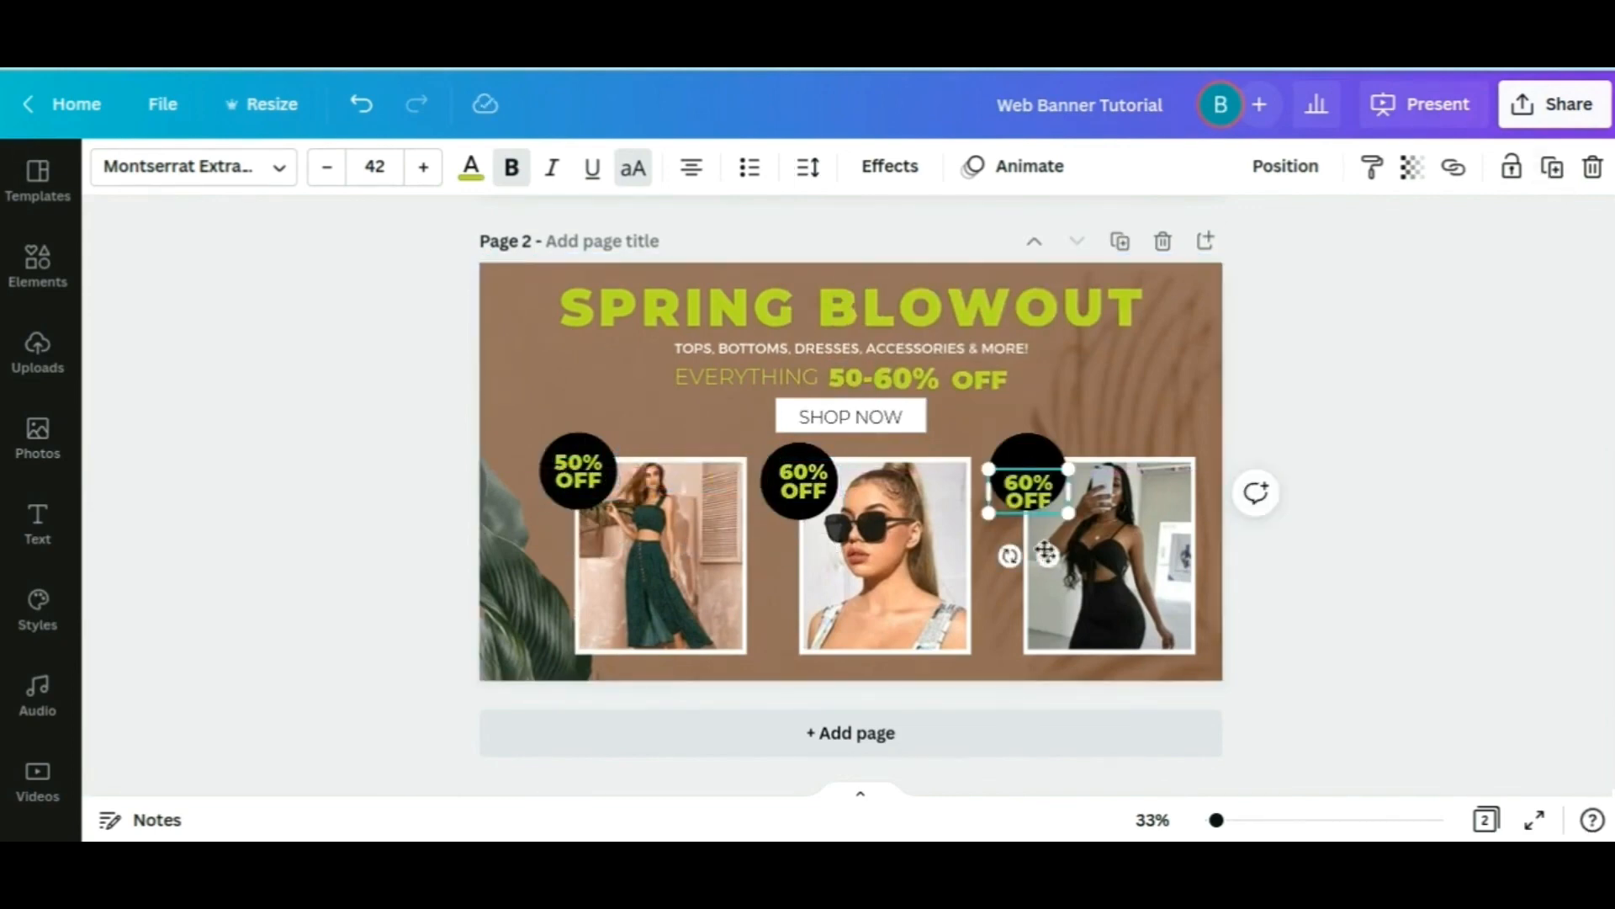
Centre the 60% OFF labels within the second and third black badges
left_click_drag(1047, 554, 1046, 536)
left_click(827, 487)
left_click_drag(828, 548, 824, 546)
left_click(1428, 385)
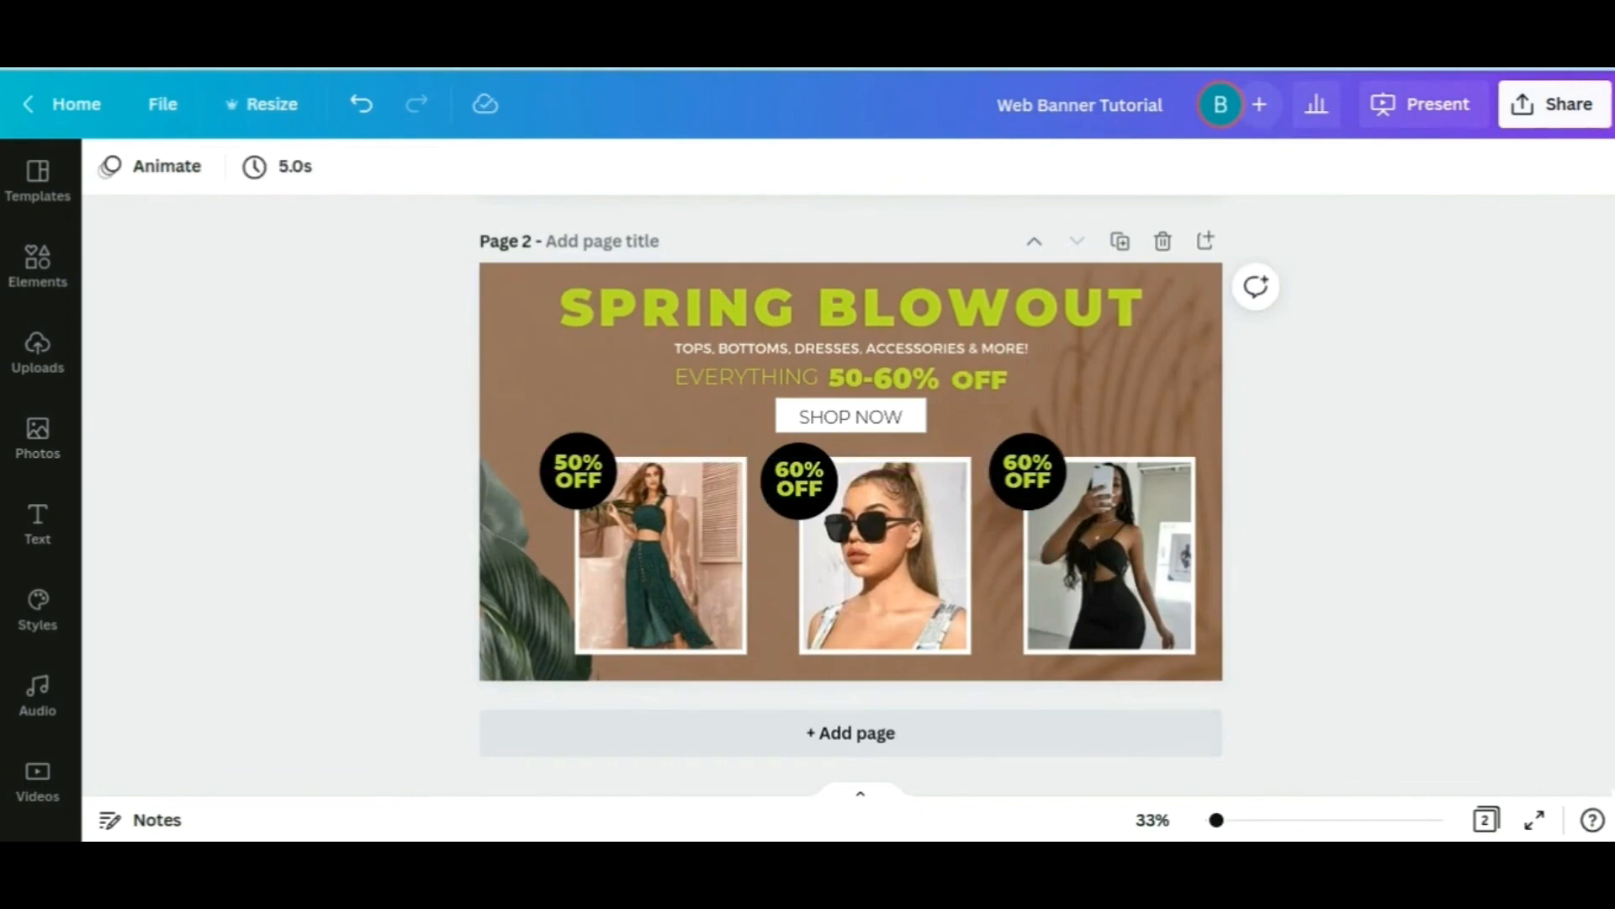
Apply a slight blur to the leaf image beside the first photo and preview the banner full screen
left_click(526, 580)
scroll(244, 395, "down", 2)
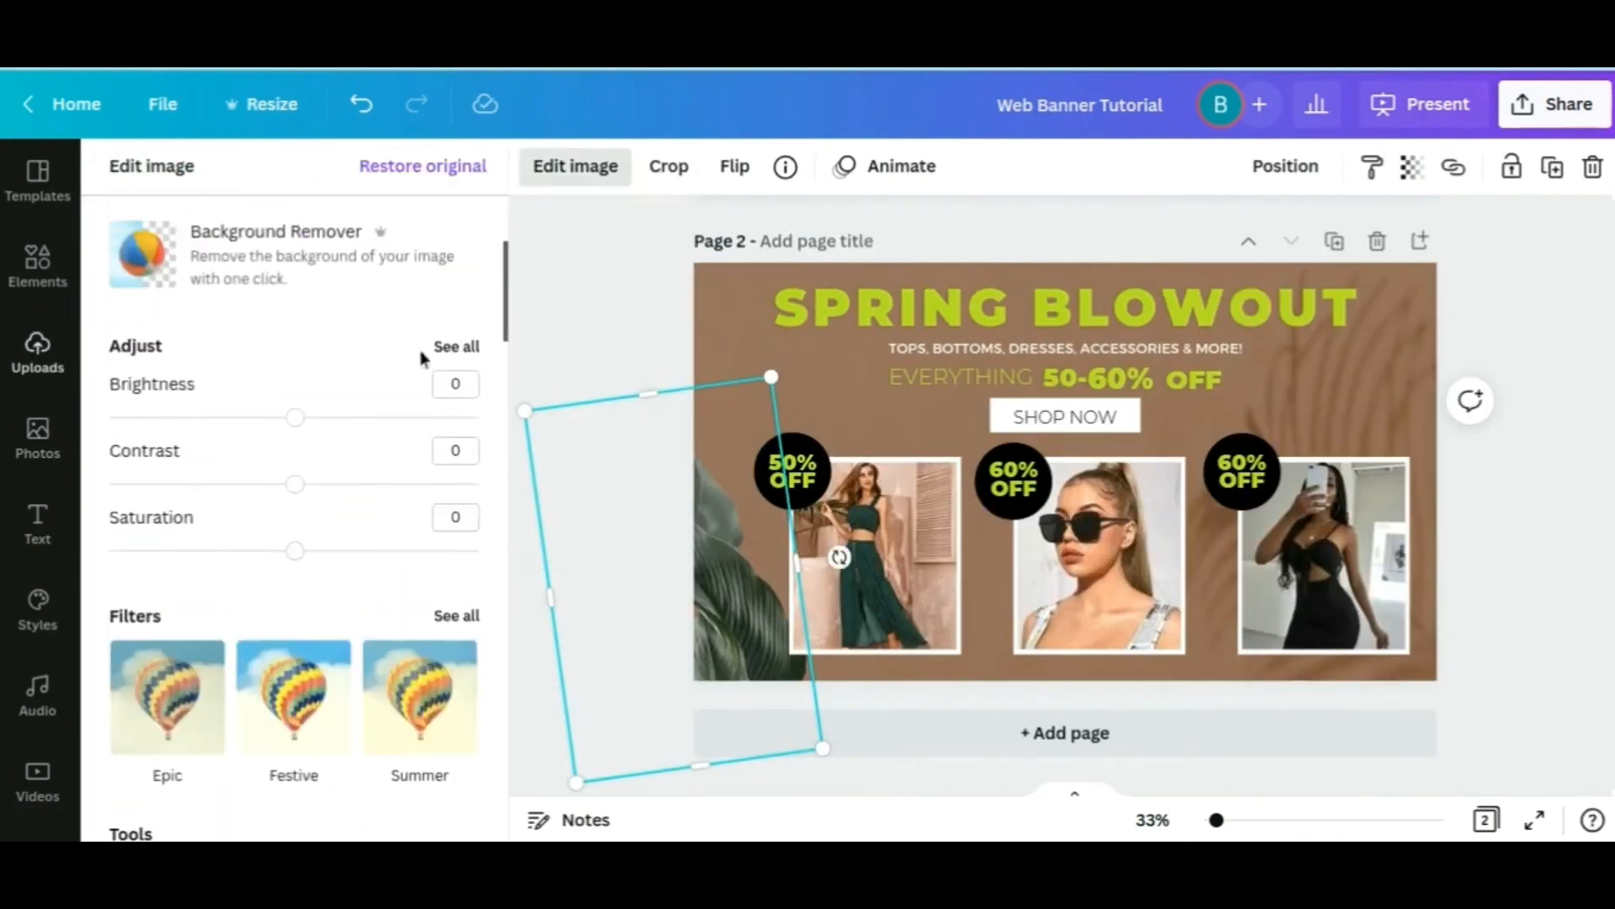
left_click(451, 346)
left_click_drag(294, 538, 300, 539)
left_click(1265, 365)
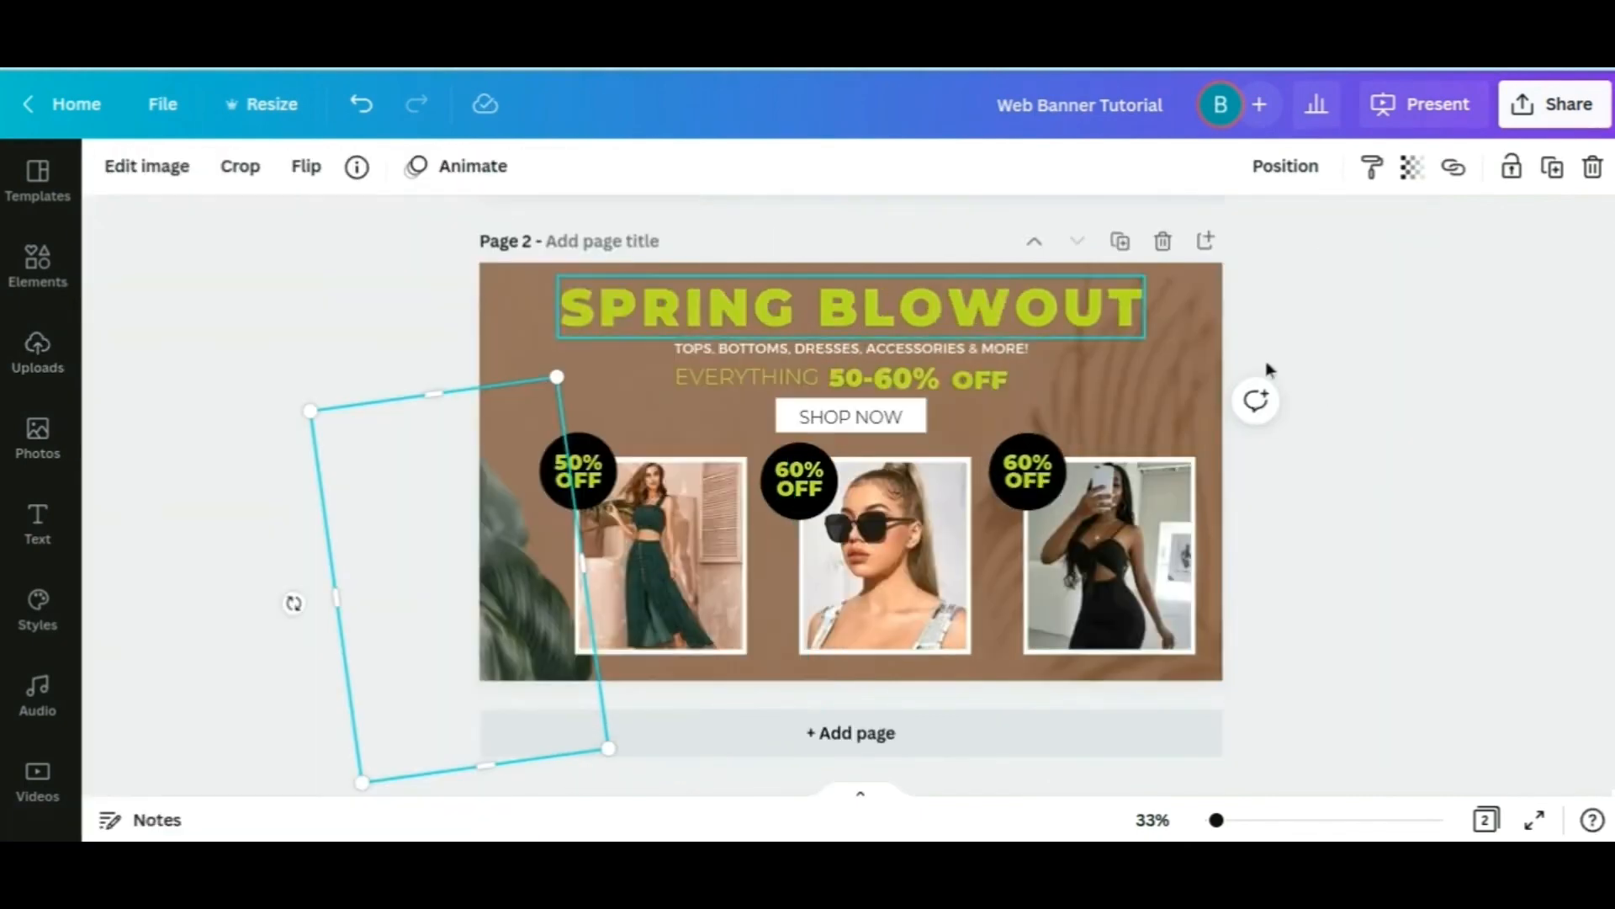
left_click(1535, 820)
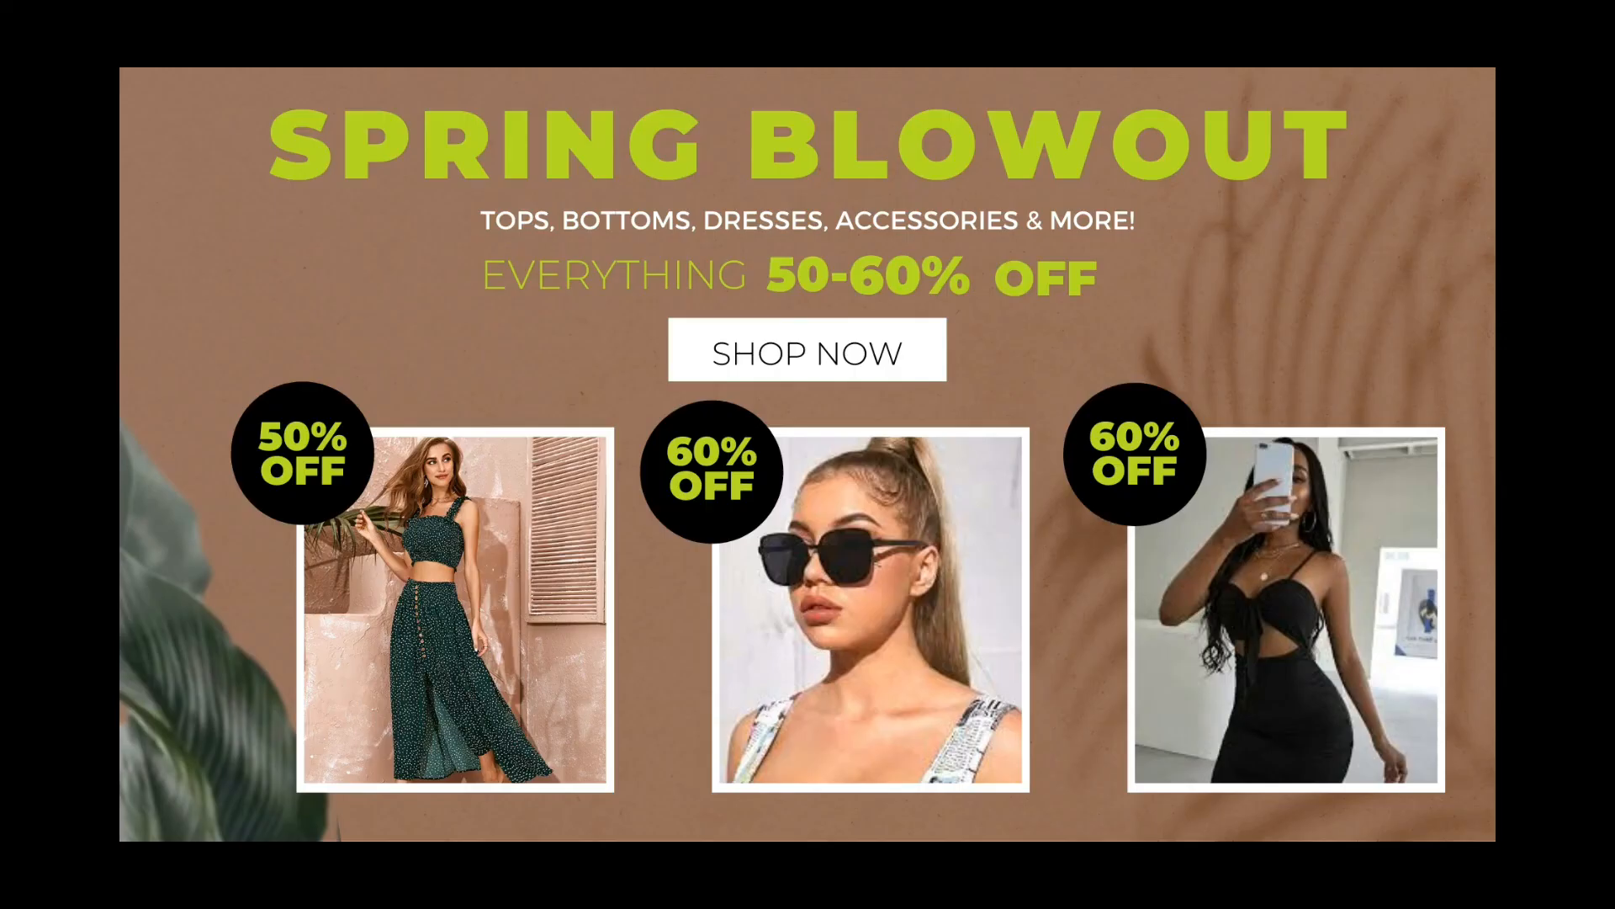